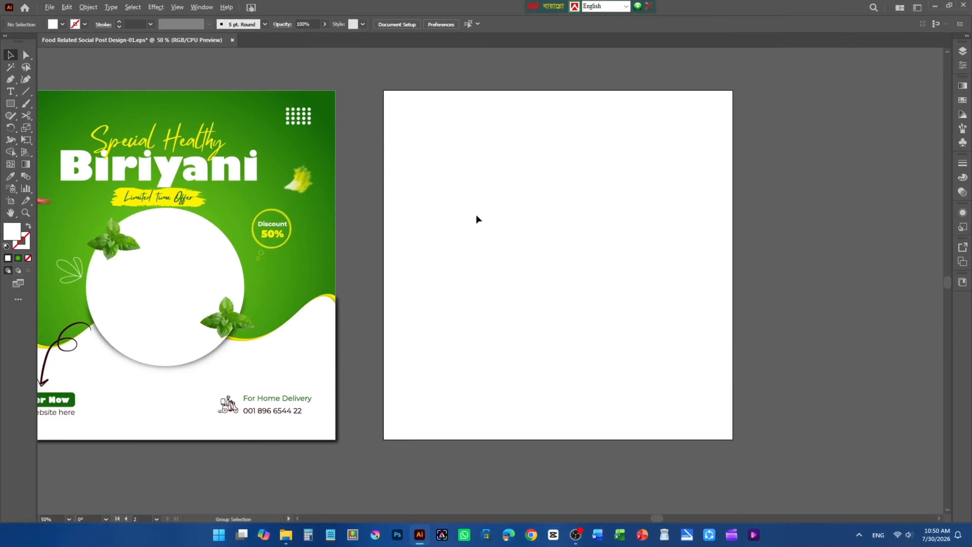
Draw a 1080 px square covering the blank second artboard, using the finished design's green radial gradient as its fill.
{"action": "left_click_drag", "start_coordinate": [449, 224], "coordinate": [502, 203]}
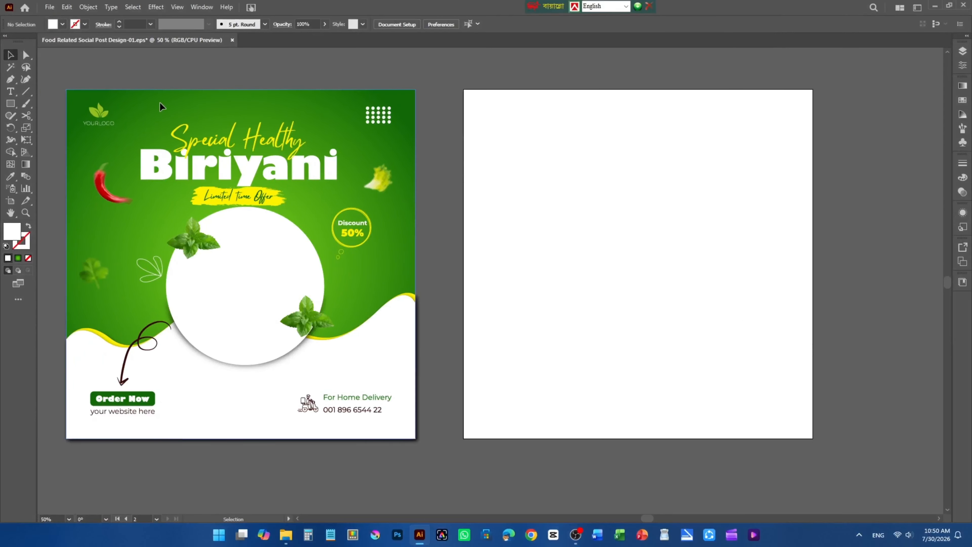
{"action": "left_click", "coordinate": [197, 112]}
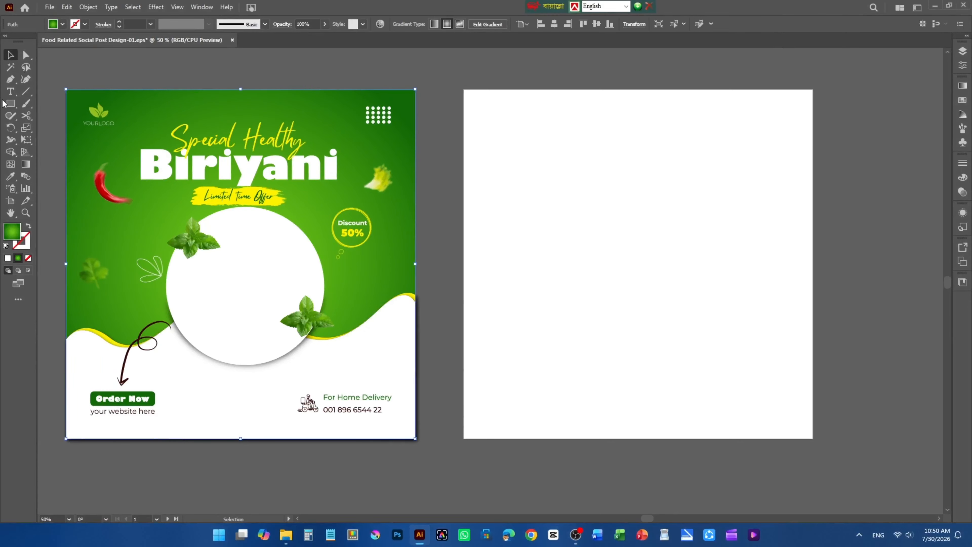
{"action": "left_click", "coordinate": [11, 103]}
{"action": "left_click_drag", "start_coordinate": [465, 89], "coordinate": [811, 437]}
{"action": "left_click", "coordinate": [6, 56]}
Examine the colour values of both gradient stops in the new background square's radial fill.
{"action": "left_click", "coordinate": [608, 239]}
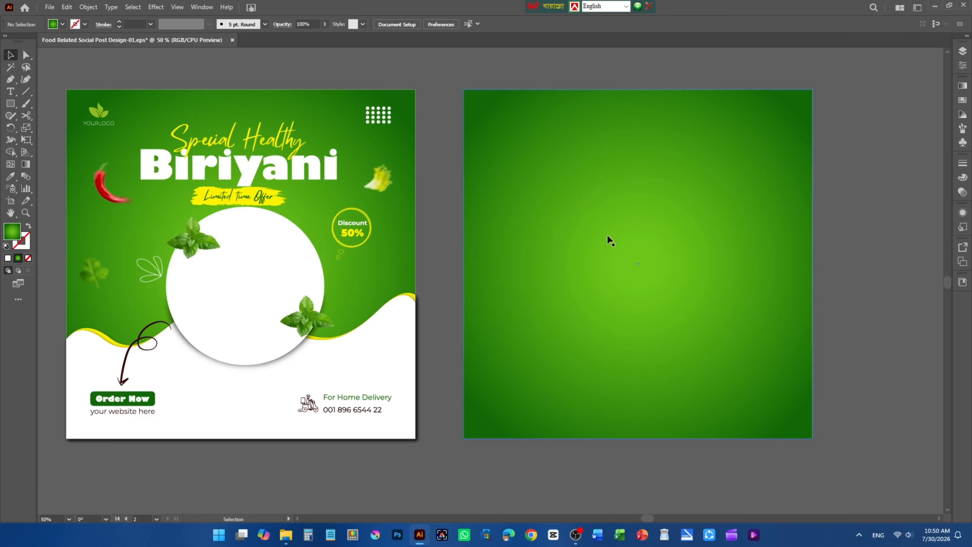
{"action": "left_click", "coordinate": [963, 86]}
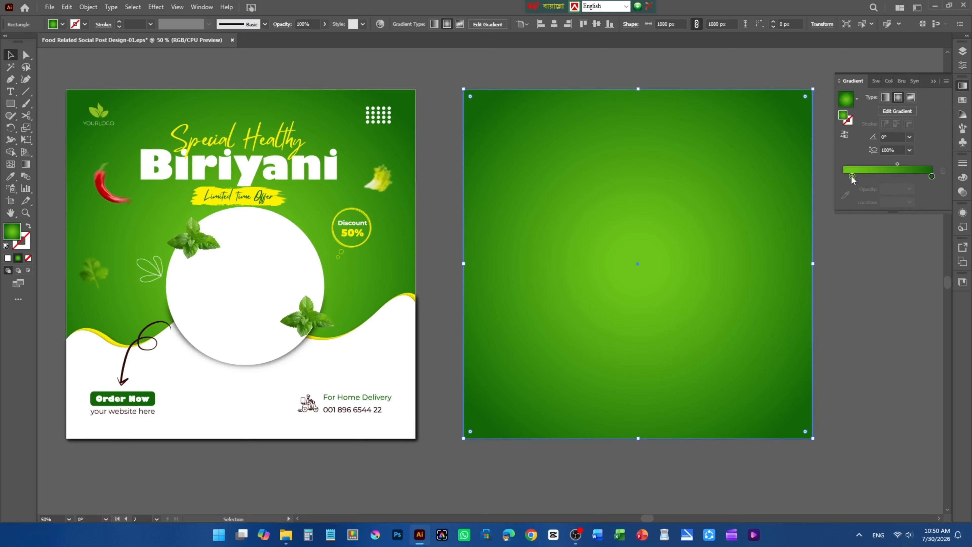
{"action": "double_click", "coordinate": [851, 176]}
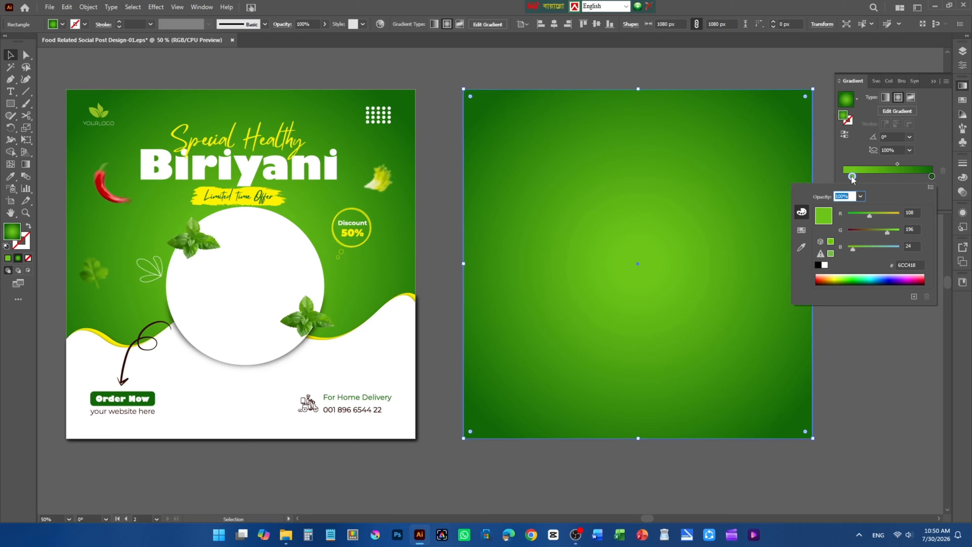
{"action": "left_click", "coordinate": [932, 176]}
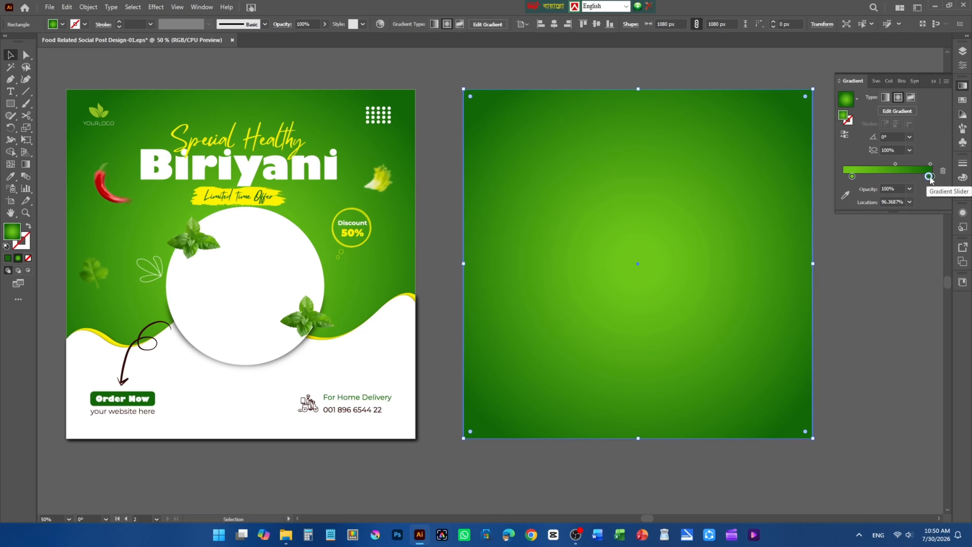
{"action": "left_click_drag", "start_coordinate": [930, 176], "coordinate": [932, 176]}
{"action": "double_click", "coordinate": [931, 175]}
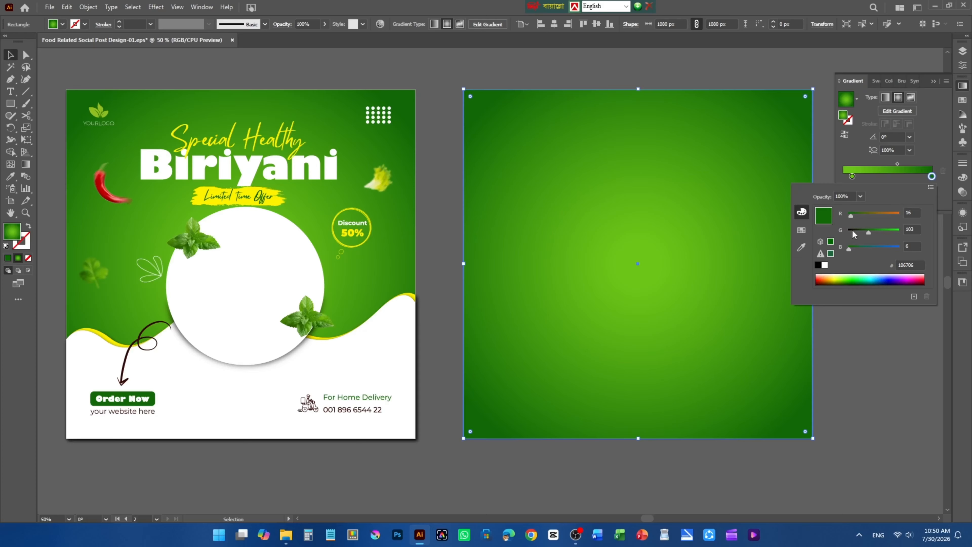
{"action": "left_click", "coordinate": [904, 265]}
{"action": "left_click", "coordinate": [851, 176]}
{"action": "double_click", "coordinate": [851, 176]}
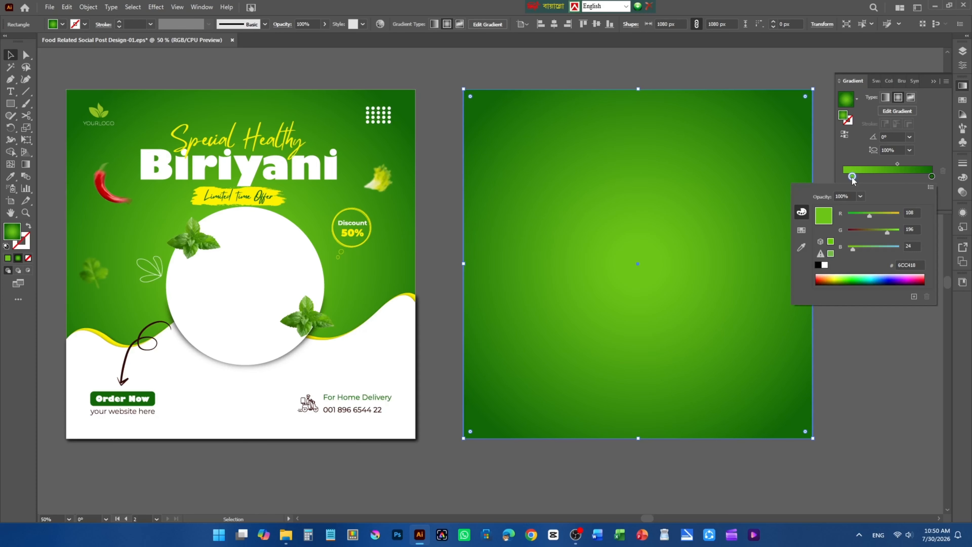
{"action": "left_click", "coordinate": [895, 265]}
{"action": "key", "text": "Escape"}
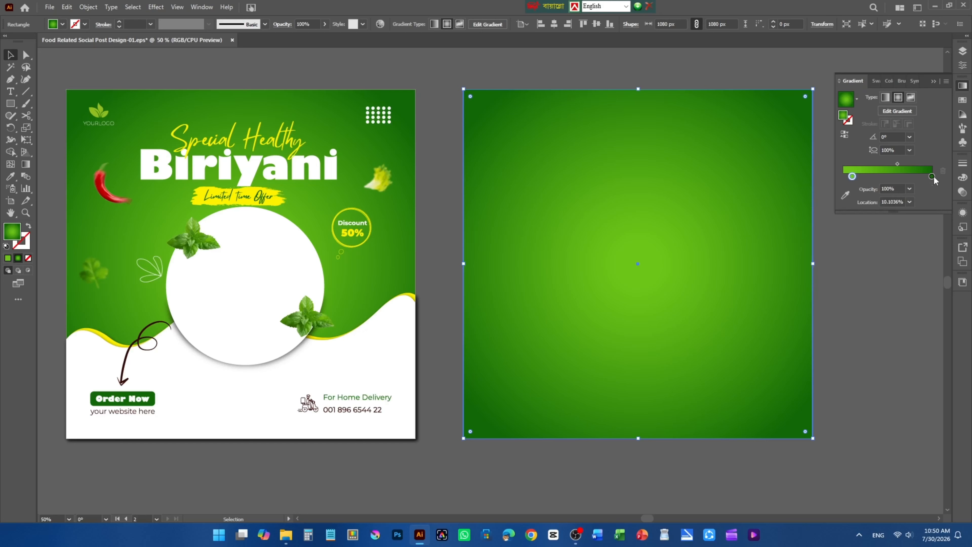
{"action": "left_click", "coordinate": [963, 87]}
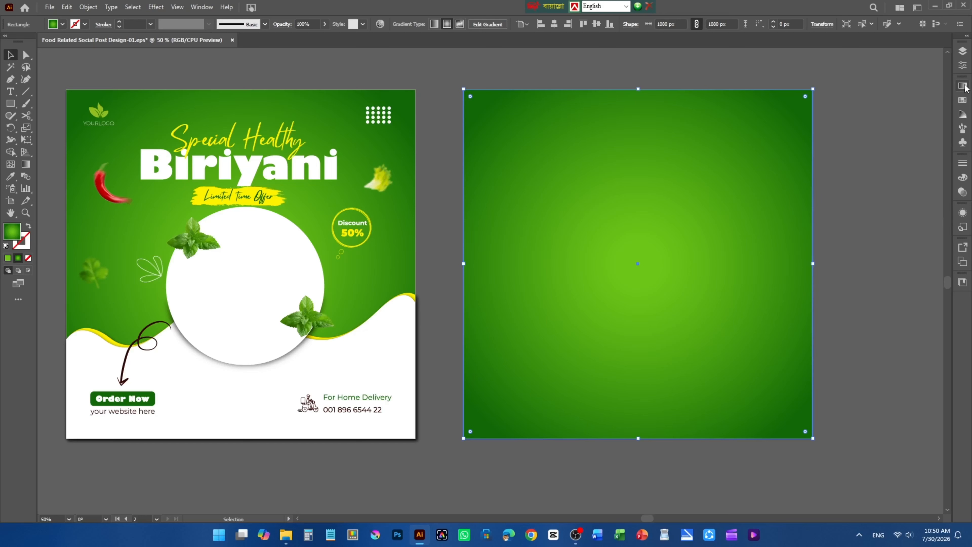
{"action": "left_click", "coordinate": [535, 75]}
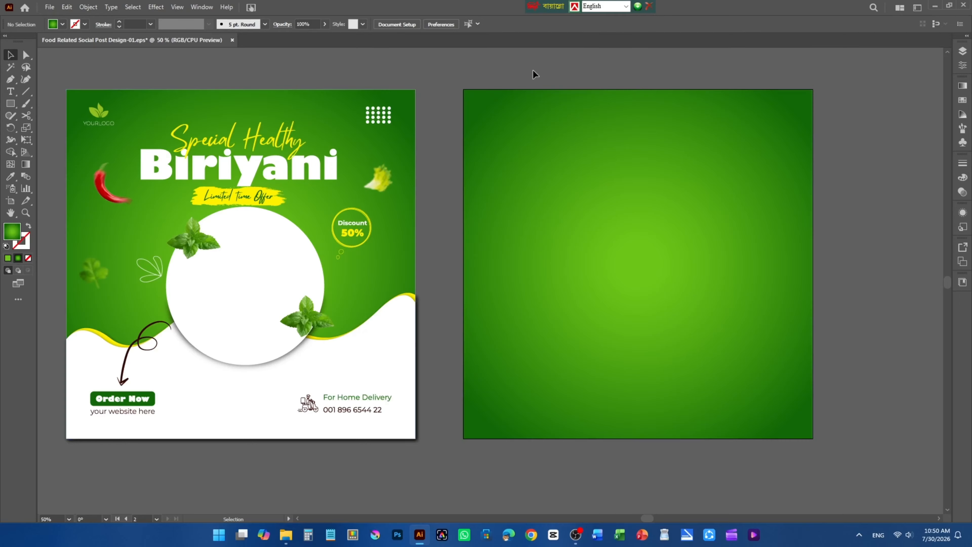
Copy the YOURLOGO group from the finished design to the same upper-left spot on the second artboard.
{"action": "mouse_move", "coordinate": [677, 243]}
{"action": "left_mouse_down"}
{"action": "mouse_move", "coordinate": [647, 241]}
{"action": "mouse_move", "coordinate": [666, 235]}
{"action": "left_mouse_up"}
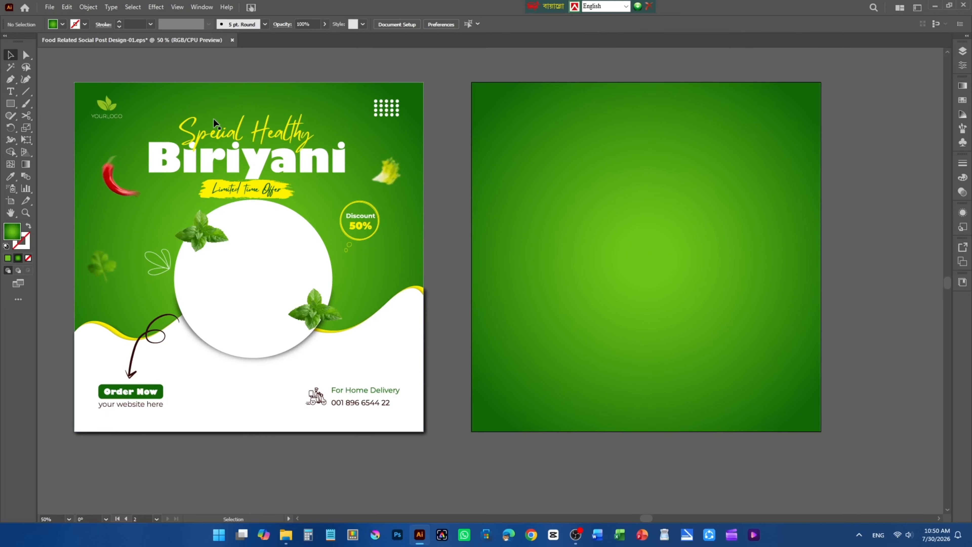
{"action": "left_click", "coordinate": [111, 101]}
{"action": "scroll", "coordinate": [94, 111], "scroll_direction": "up", "scroll_amount": 4}
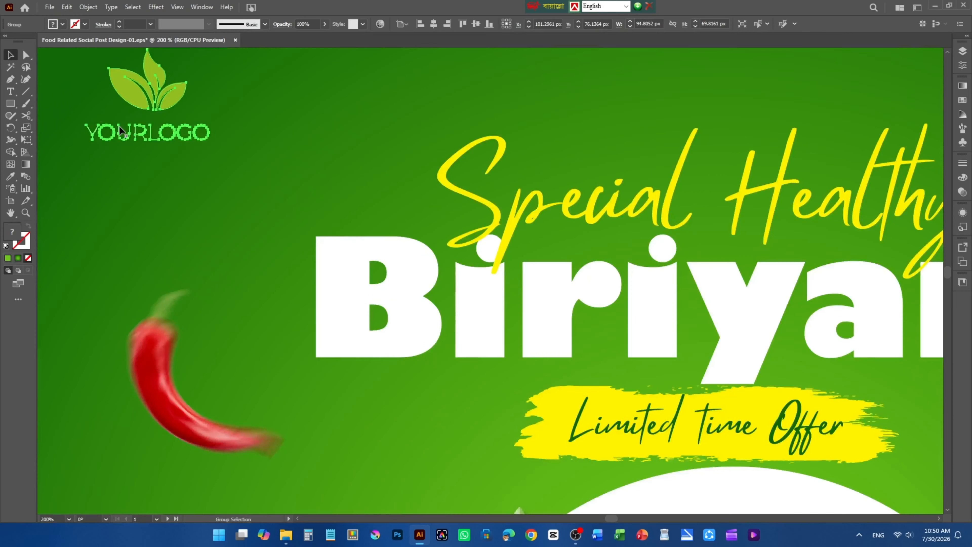
{"action": "left_click", "coordinate": [289, 162]}
{"action": "scroll", "coordinate": [119, 142], "scroll_direction": "down", "scroll_amount": 3}
{"action": "left_click", "coordinate": [100, 140]}
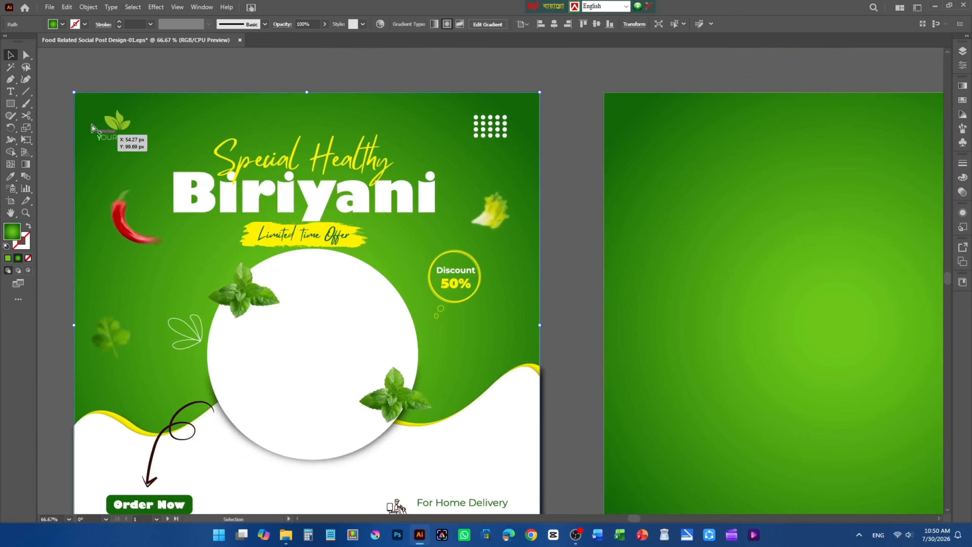
{"action": "scroll", "coordinate": [101, 139], "scroll_direction": "down", "scroll_amount": 2}
{"action": "scroll", "coordinate": [110, 127], "scroll_direction": "up", "scroll_amount": 1}
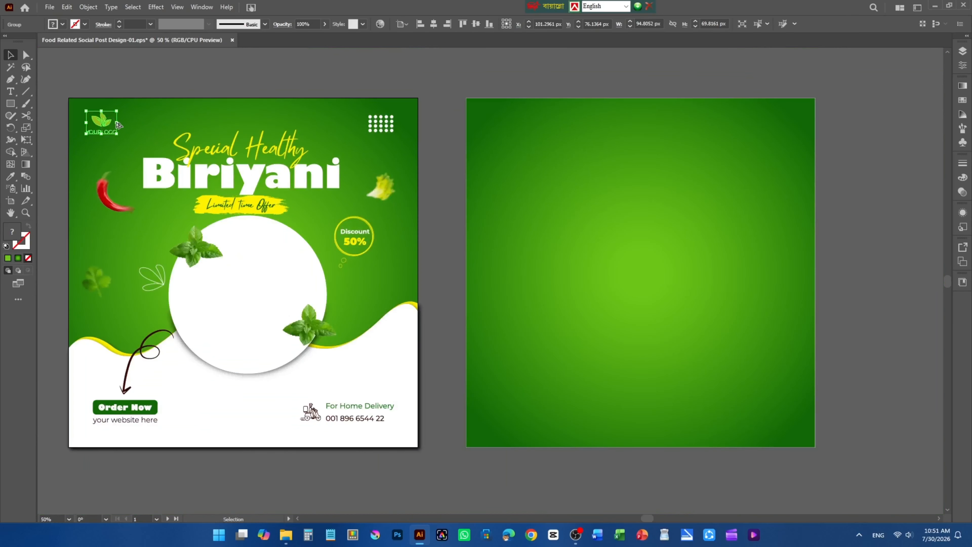
{"action": "left_click_drag", "start_coordinate": [101, 122], "coordinate": [502, 124]}
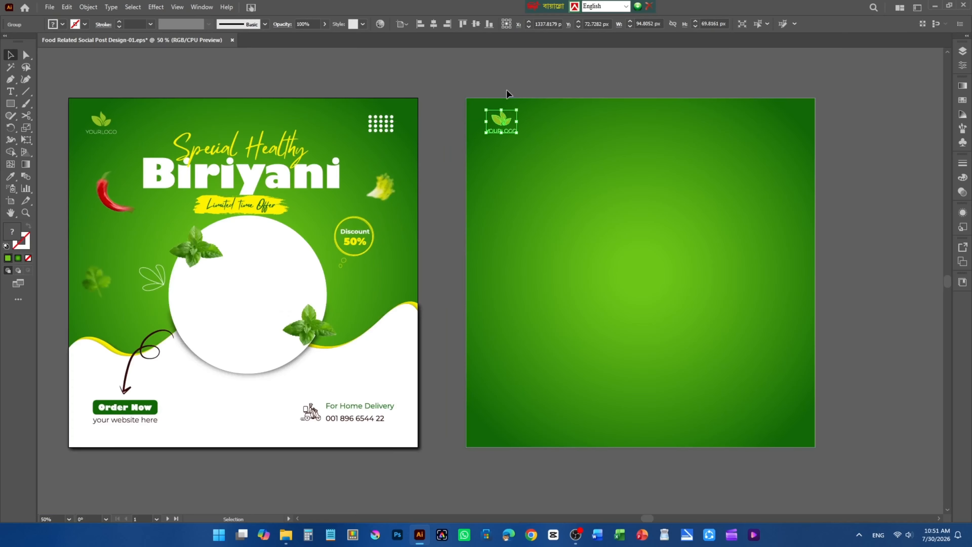
{"action": "left_click", "coordinate": [506, 89]}
Draw a circle about 9 px across beside the first artboard and give it the existing dots' white fill.
{"action": "scroll", "coordinate": [502, 127], "scroll_direction": "up", "scroll_amount": 1}
{"action": "scroll", "coordinate": [421, 120], "scroll_direction": "down", "scroll_amount": 1}
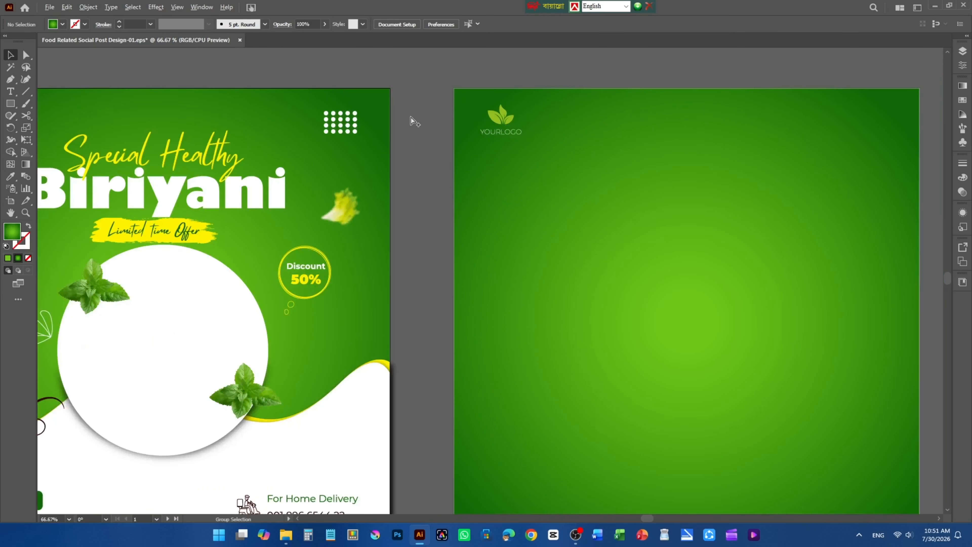
{"action": "scroll", "coordinate": [421, 126], "scroll_direction": "up", "scroll_amount": 5}
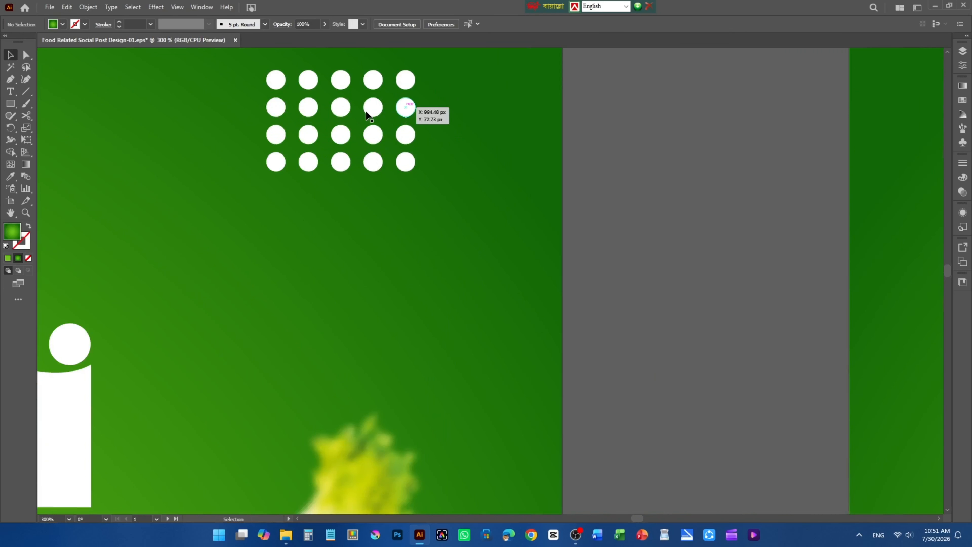
{"action": "right_click", "coordinate": [9, 107]}
{"action": "left_click", "coordinate": [47, 126]}
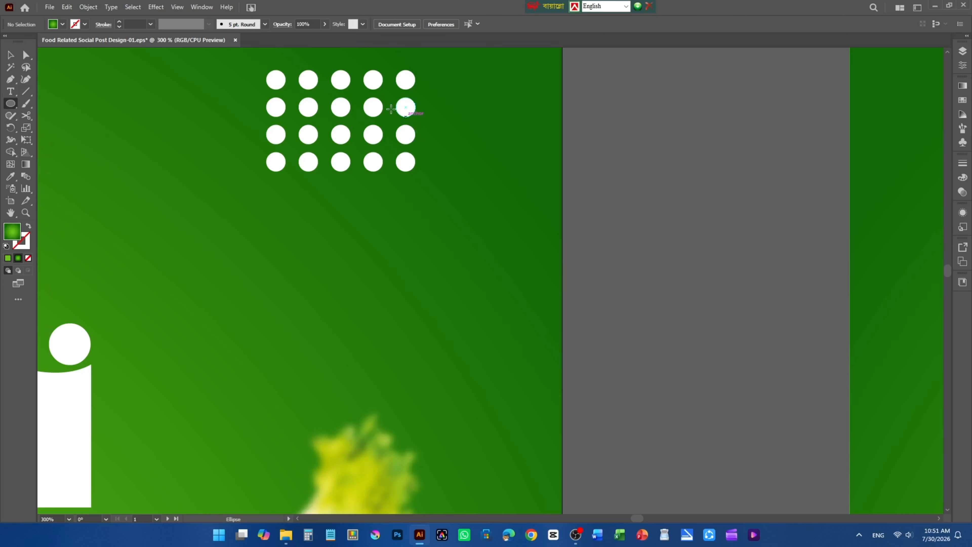
{"action": "scroll", "coordinate": [406, 125], "scroll_direction": "up", "scroll_amount": 1}
{"action": "left_click_drag", "start_coordinate": [406, 124], "coordinate": [668, 127]}
{"action": "key", "text": "v"}
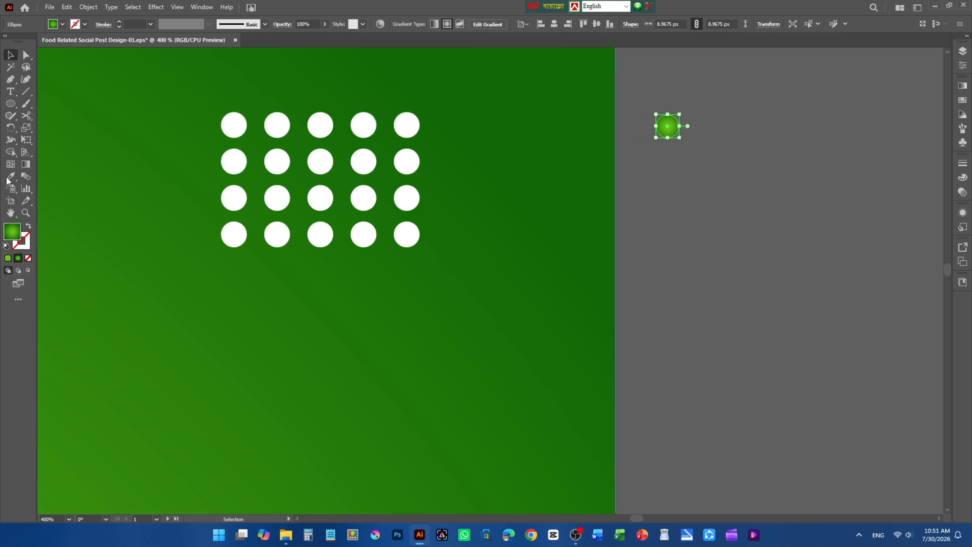
{"action": "key", "text": "i"}
{"action": "left_click", "coordinate": [235, 124]}
{"action": "key", "text": "v"}
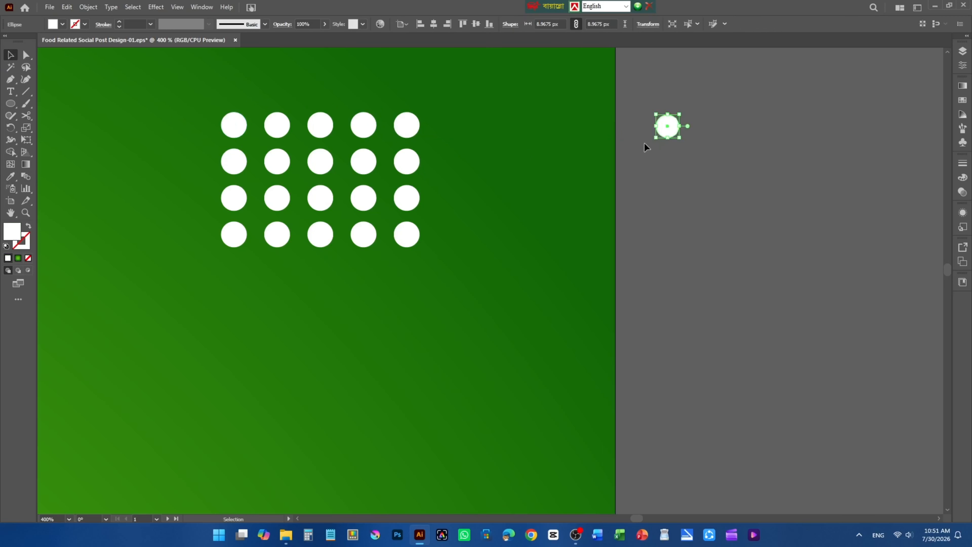
Duplicate the white circle sideways at even spacing to form a row of five dots.
{"action": "left_click_drag", "start_coordinate": [670, 126], "coordinate": [710, 128]}
{"action": "key", "text": "ctrl+d"}
{"action": "key", "text": "ctrl+d"}
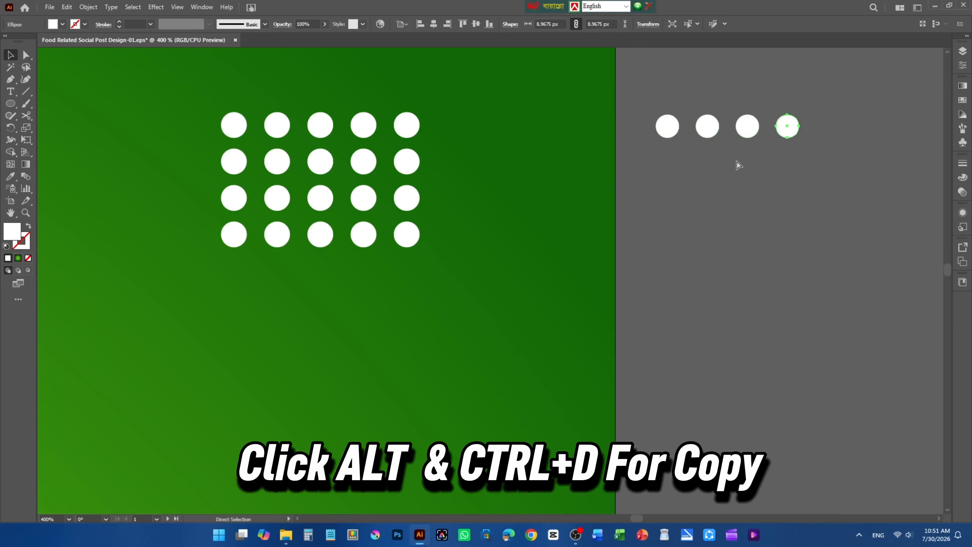
{"action": "key", "text": "ctrl+d"}
Duplicate the row of five dots downward at even spacing to make four rows.
{"action": "left_click", "coordinate": [855, 181]}
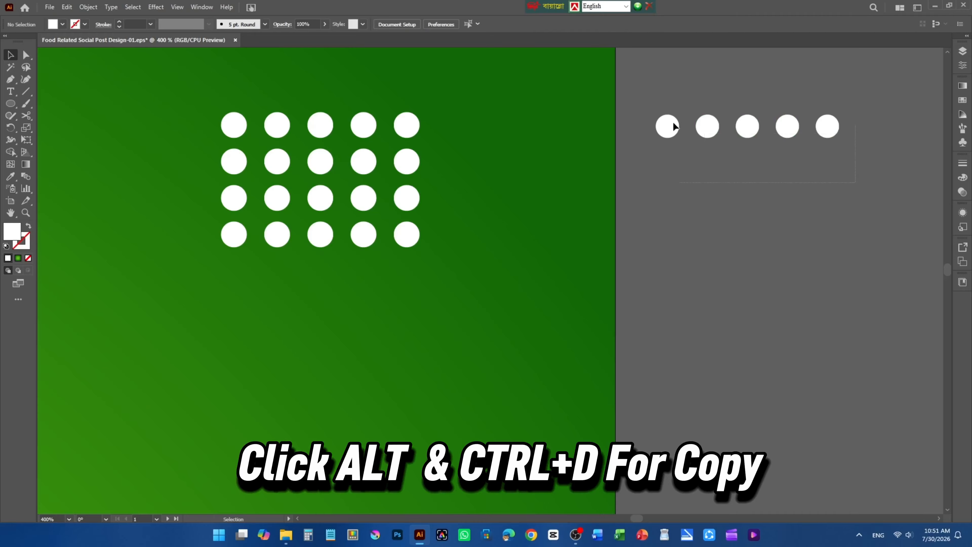
{"action": "left_click_drag", "start_coordinate": [673, 126], "coordinate": [665, 165]}
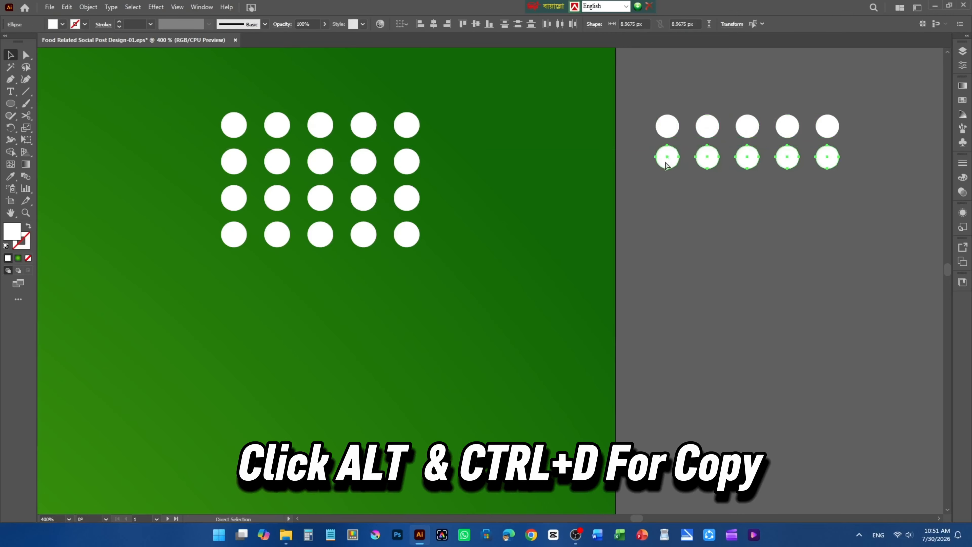
{"action": "key", "text": "ctrl+d"}
{"action": "key", "text": "ctrl+d"}
Delete the newly built dot grid beside the first artboard.
{"action": "left_click", "coordinate": [863, 278]}
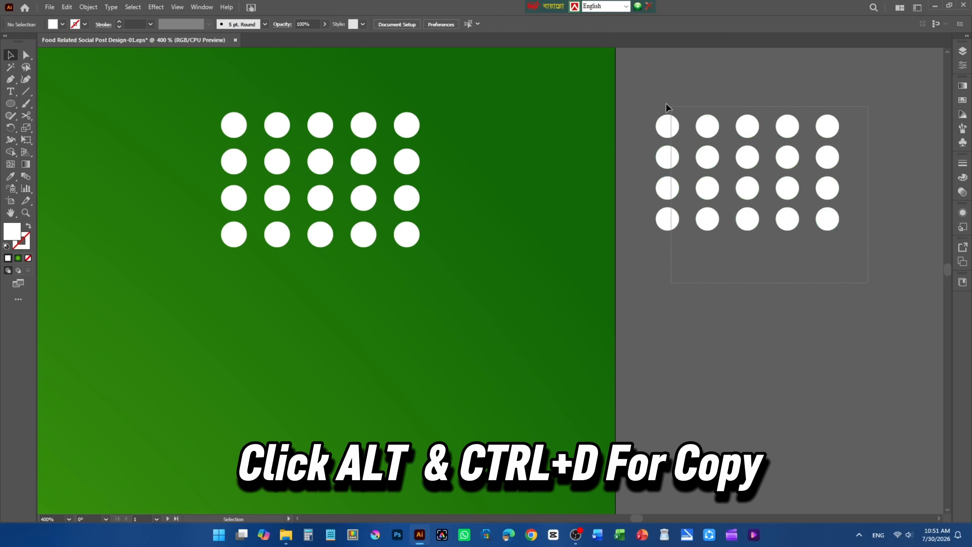
{"action": "left_click_drag", "start_coordinate": [666, 103], "coordinate": [634, 94]}
{"action": "key", "text": "Delete"}
Copy the white dot grid from the finished design to the second artboard's upper-right corner, level with the logo.
{"action": "left_click", "coordinate": [364, 157]}
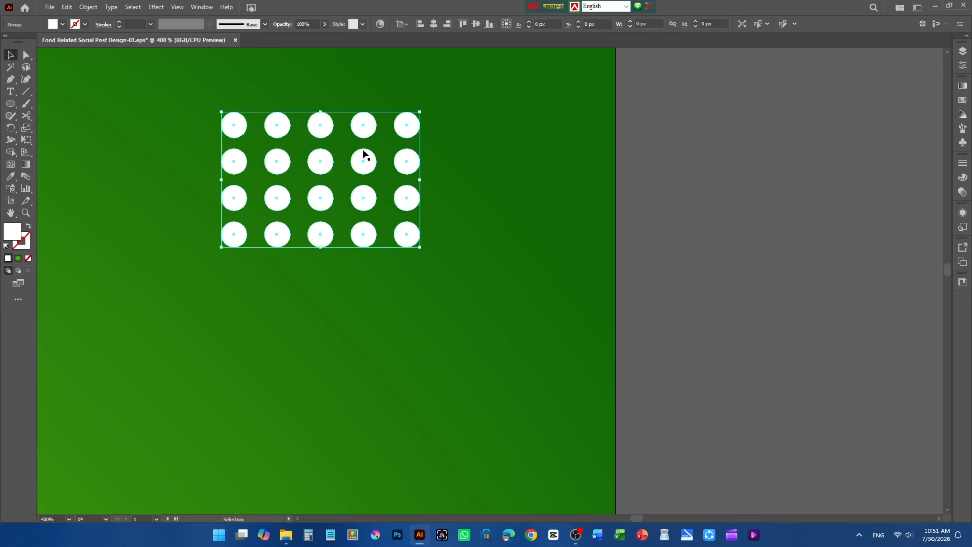
{"action": "key", "text": "ctrl+1"}
{"action": "scroll", "coordinate": [317, 156], "scroll_direction": "down", "scroll_amount": 2}
{"action": "left_click_drag", "start_coordinate": [292, 160], "coordinate": [692, 158]}
{"action": "left_click", "coordinate": [395, 154]}
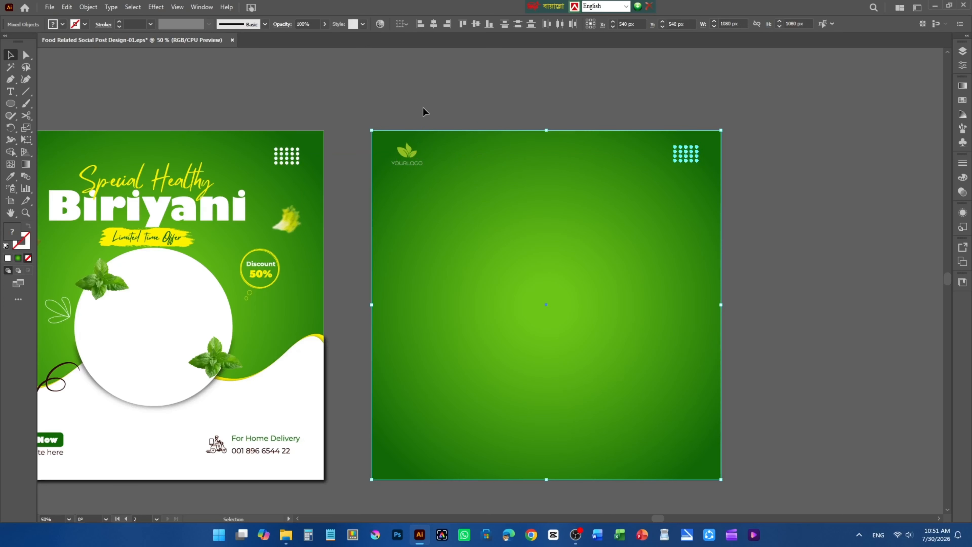
{"action": "left_click", "coordinate": [408, 159]}
{"action": "left_click", "coordinate": [690, 157], "text": "shift"}
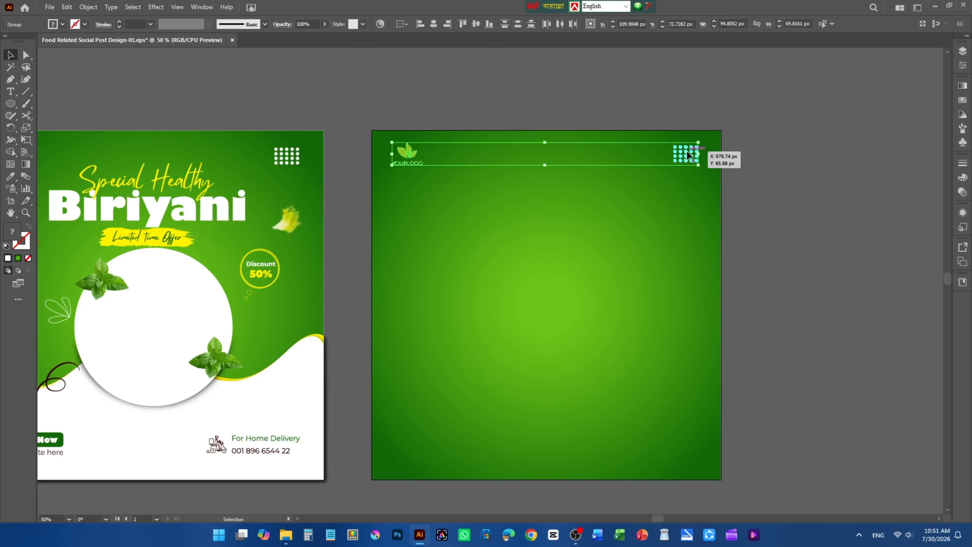
{"action": "left_click", "coordinate": [634, 89]}
Add the text "Special Healthy" in the empty area above the first artboard.
{"action": "scroll", "coordinate": [781, 168], "scroll_direction": "down", "scroll_amount": 1}
{"action": "scroll", "coordinate": [474, 181], "scroll_direction": "down", "scroll_amount": 1}
{"action": "scroll", "coordinate": [363, 146], "scroll_direction": "up", "scroll_amount": 2}
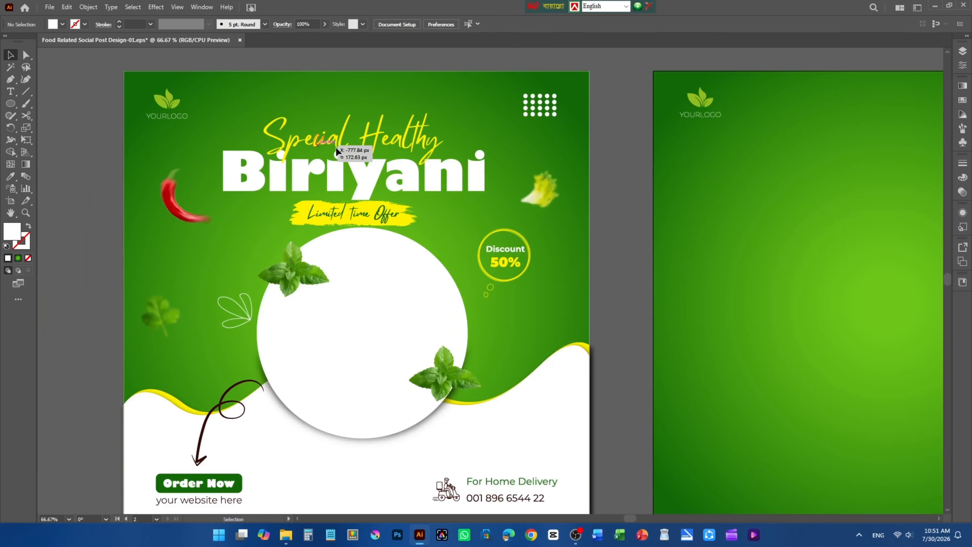
{"action": "scroll", "coordinate": [161, 185], "scroll_direction": "down", "scroll_amount": 2}
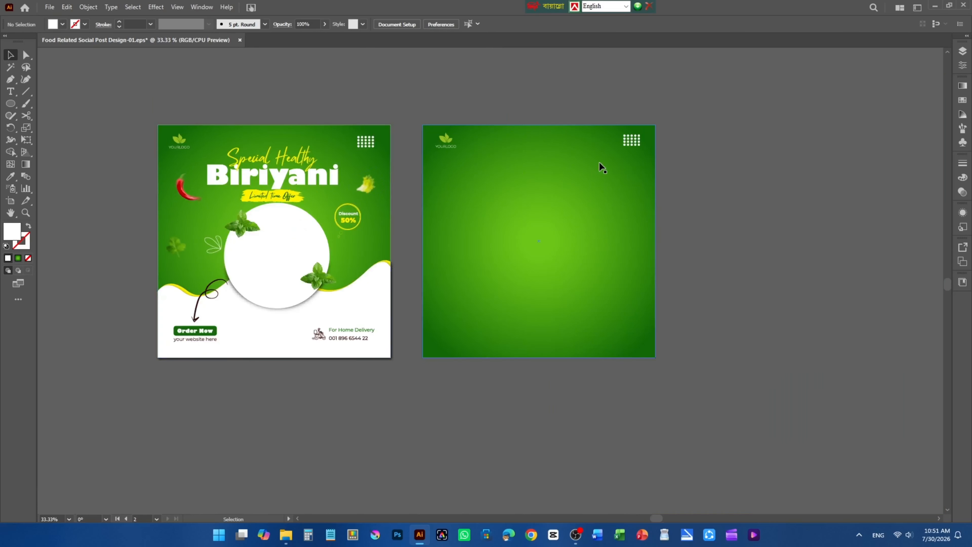
{"action": "scroll", "coordinate": [602, 168], "scroll_direction": "up", "scroll_amount": 1}
{"action": "left_click", "coordinate": [11, 92]}
{"action": "scroll", "coordinate": [231, 127], "scroll_direction": "up", "scroll_amount": 1}
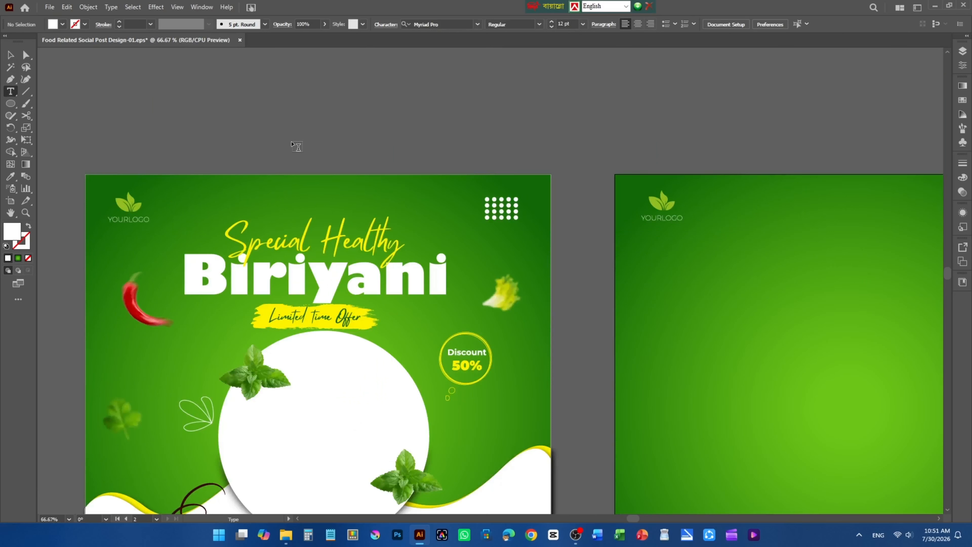
{"action": "left_click", "coordinate": [423, 115]}
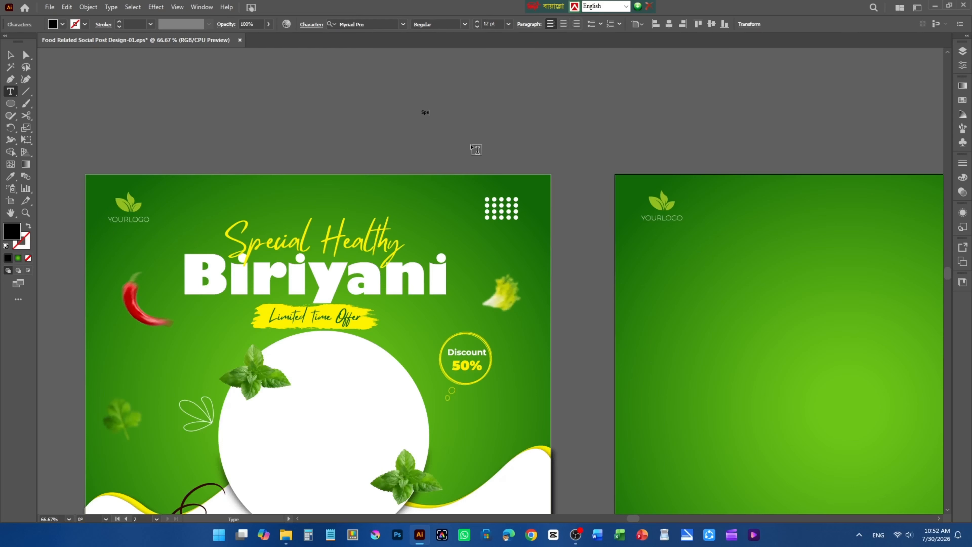
{"action": "type", "text": "Special Healthy"}
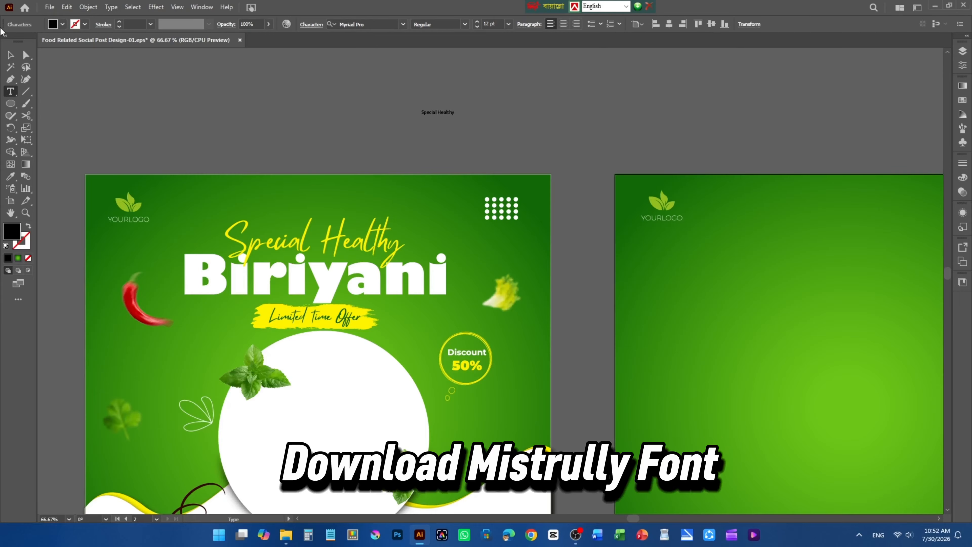
Enlarge the "Special Healthy" text to about 70 pt and set its font to Mistrully.
{"action": "left_click", "coordinate": [8, 57]}
{"action": "mouse_move", "coordinate": [455, 116]}
{"action": "left_mouse_down"}
{"action": "mouse_move", "coordinate": [507, 149]}
{"action": "mouse_move", "coordinate": [531, 133]}
{"action": "mouse_move", "coordinate": [511, 117]}
{"action": "mouse_move", "coordinate": [521, 135]}
{"action": "left_mouse_up"}
{"action": "left_click", "coordinate": [367, 24]}
{"action": "type", "text": "Mist"}
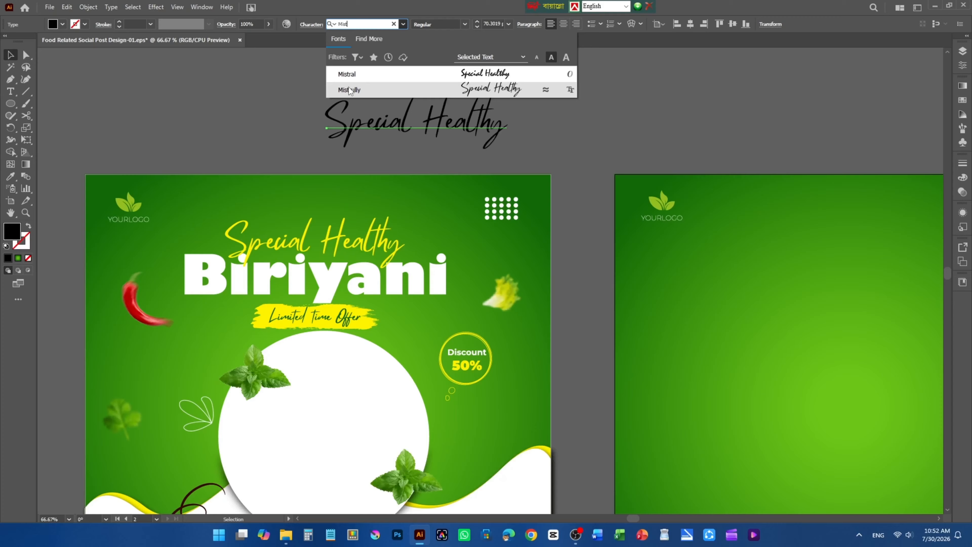
{"action": "left_click", "coordinate": [350, 90]}
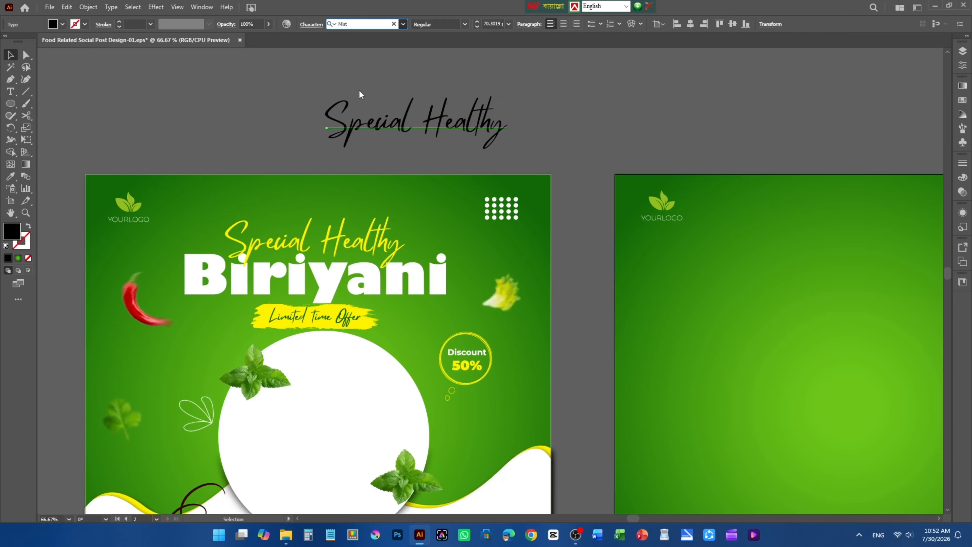
Recolor the "Special Healthy" text above the first artboard by sampling the yellow (FFF200) of the finished design's script heading.
{"action": "left_click", "coordinate": [10, 176]}
{"action": "left_click", "coordinate": [233, 229]}
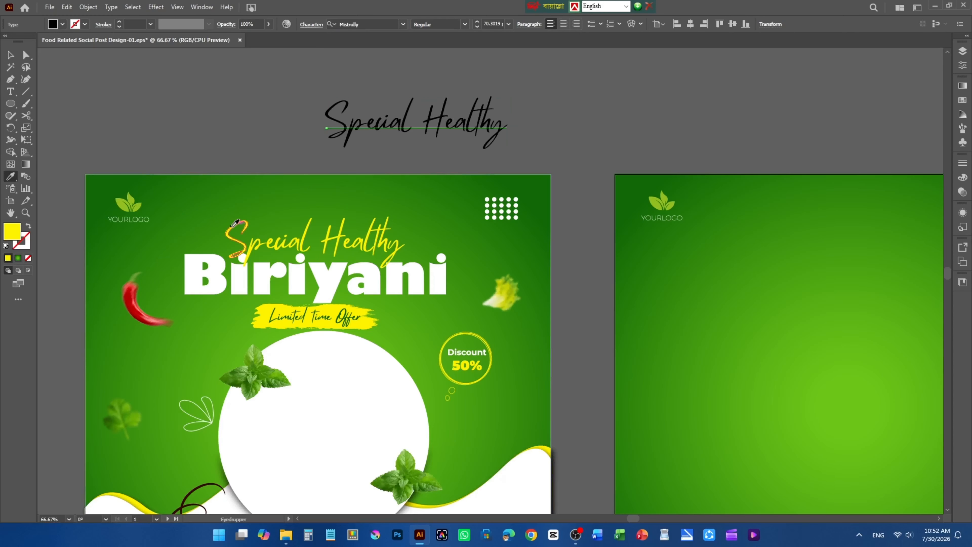
{"action": "double_click", "coordinate": [15, 237]}
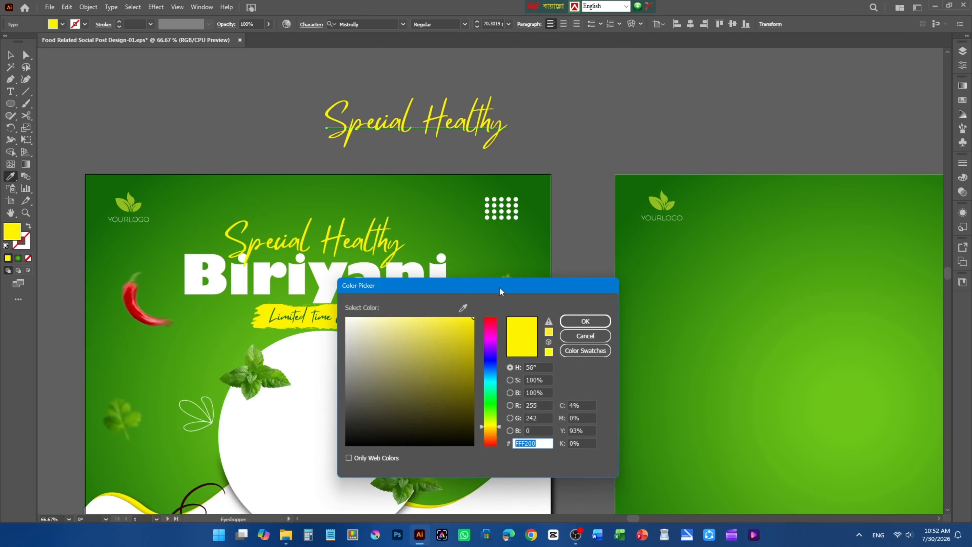
{"action": "left_click_drag", "start_coordinate": [500, 292], "coordinate": [477, 171]}
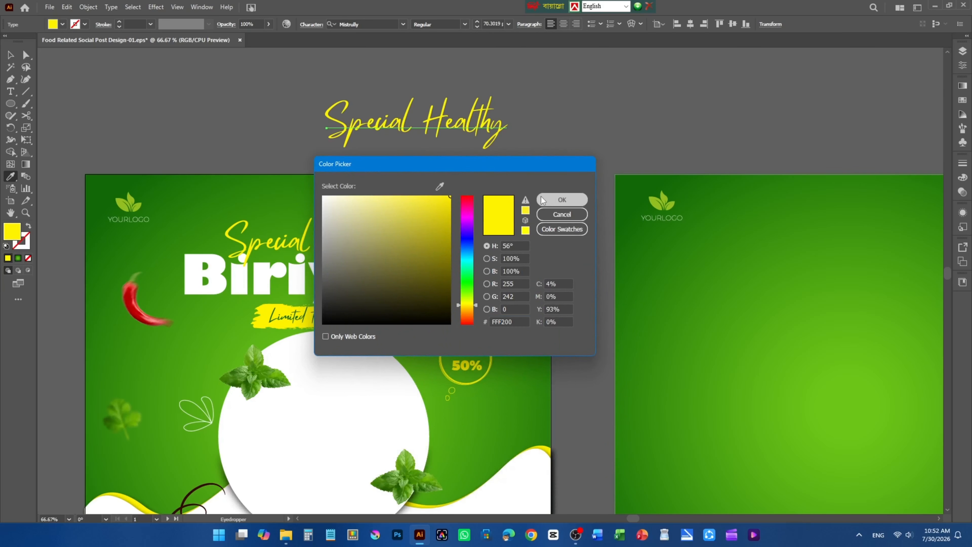
{"action": "left_click", "coordinate": [561, 200]}
{"action": "left_click", "coordinate": [6, 56]}
{"action": "left_click", "coordinate": [184, 110]}
Delete the yellow "Special Healthy" text above the first artboard.
{"action": "scroll", "coordinate": [177, 112], "scroll_direction": "down", "scroll_amount": 3}
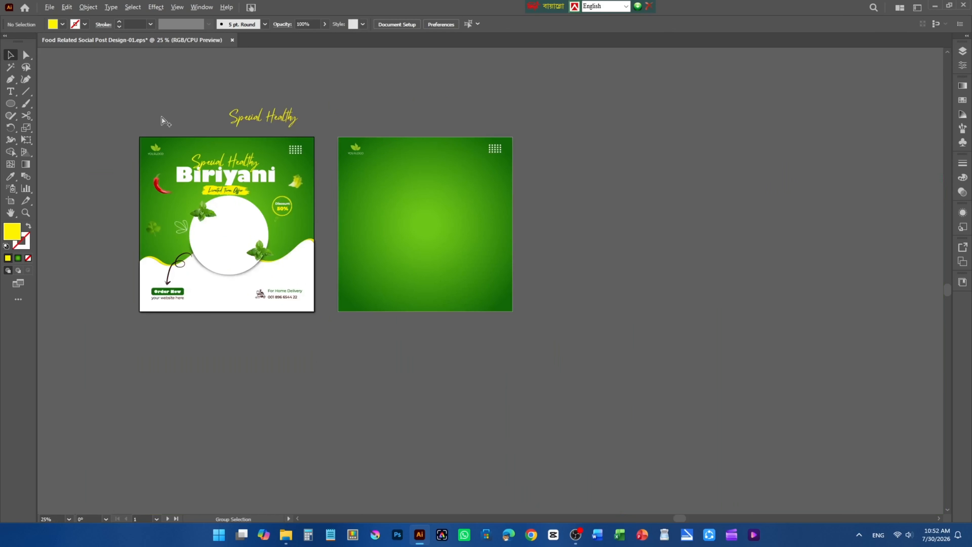
{"action": "scroll", "coordinate": [245, 115], "scroll_direction": "up", "scroll_amount": 1}
{"action": "mouse_move", "coordinate": [263, 120]}
{"action": "left_mouse_down"}
{"action": "mouse_move", "coordinate": [476, 196]}
{"action": "mouse_move", "coordinate": [459, 207]}
{"action": "left_mouse_up"}
{"action": "key", "text": "Delete"}
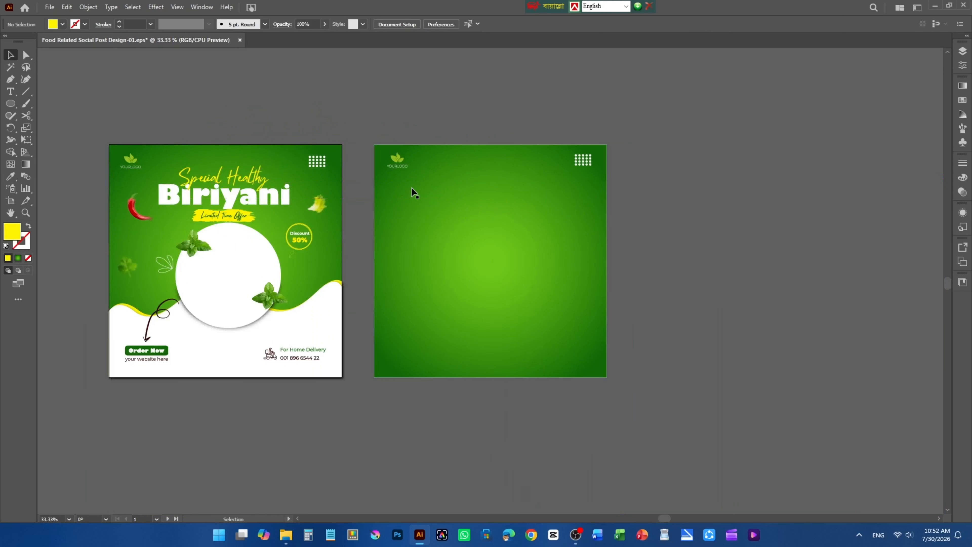
Add the text "Biriyani" in the empty area above the first artboard and enlarge it to about 103 pt.
{"action": "scroll", "coordinate": [181, 200], "scroll_direction": "up", "scroll_amount": 1}
{"action": "left_click", "coordinate": [251, 216]}
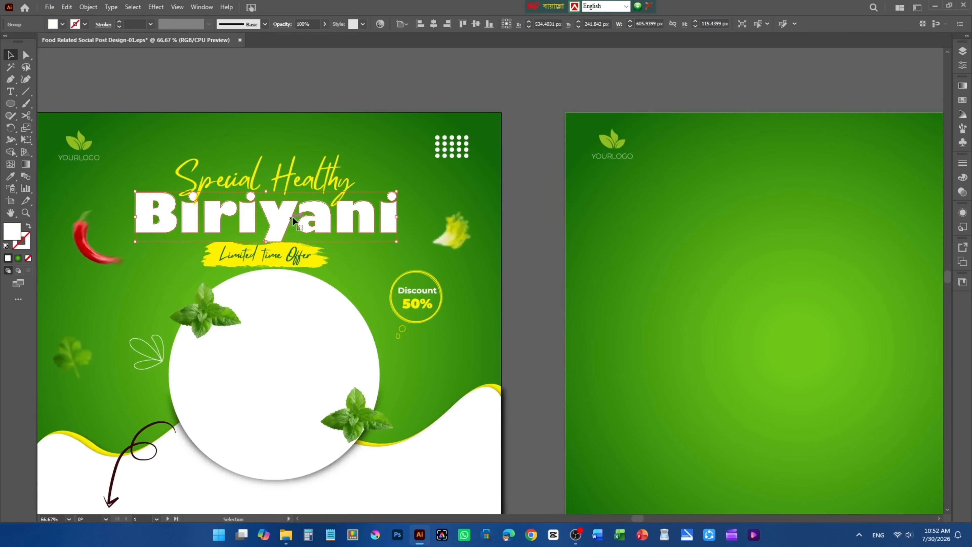
{"action": "scroll", "coordinate": [86, 127], "scroll_direction": "up", "scroll_amount": 2}
{"action": "left_click", "coordinate": [15, 92]}
{"action": "scroll", "coordinate": [193, 135], "scroll_direction": "up", "scroll_amount": 1}
{"action": "left_click", "coordinate": [237, 134]}
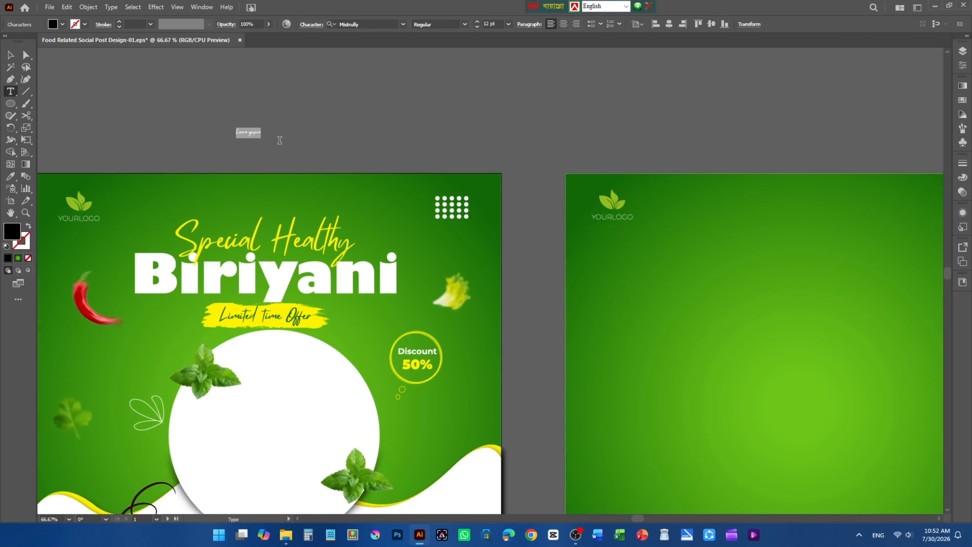
{"action": "type", "text": "S"}
{"action": "left_click", "coordinate": [9, 55]}
{"action": "left_click_drag", "start_coordinate": [252, 137], "coordinate": [376, 175]}
Set the new "Biriyani" text's font to Gill Sans Ultra Bold Condensed and enlarge it to about 190 pt.
{"action": "left_click", "coordinate": [403, 25]}
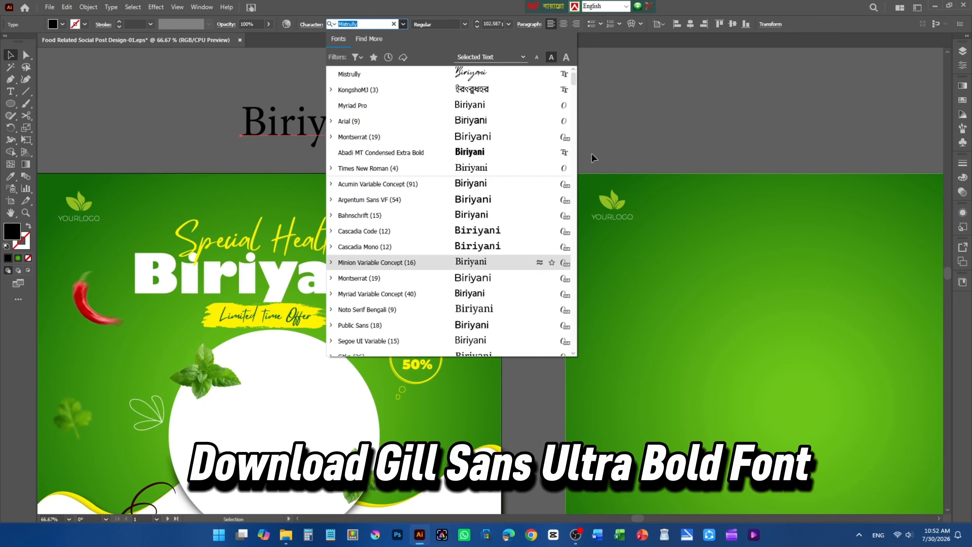
{"action": "scroll", "coordinate": [496, 219], "scroll_direction": "down", "scroll_amount": 2}
{"action": "scroll", "coordinate": [498, 219], "scroll_direction": "up", "scroll_amount": 2}
{"action": "scroll", "coordinate": [499, 219], "scroll_direction": "down", "scroll_amount": 2}
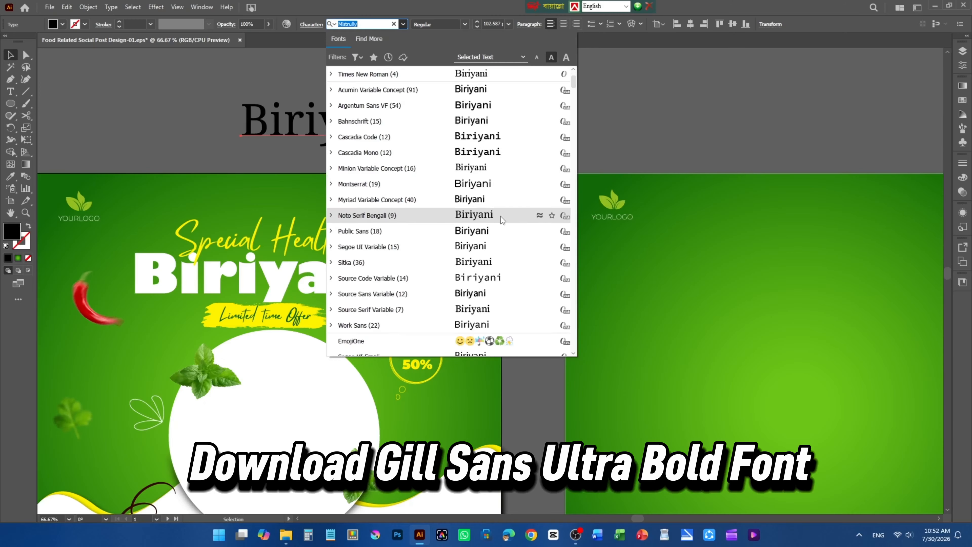
{"action": "scroll", "coordinate": [501, 216], "scroll_direction": "up", "scroll_amount": 2}
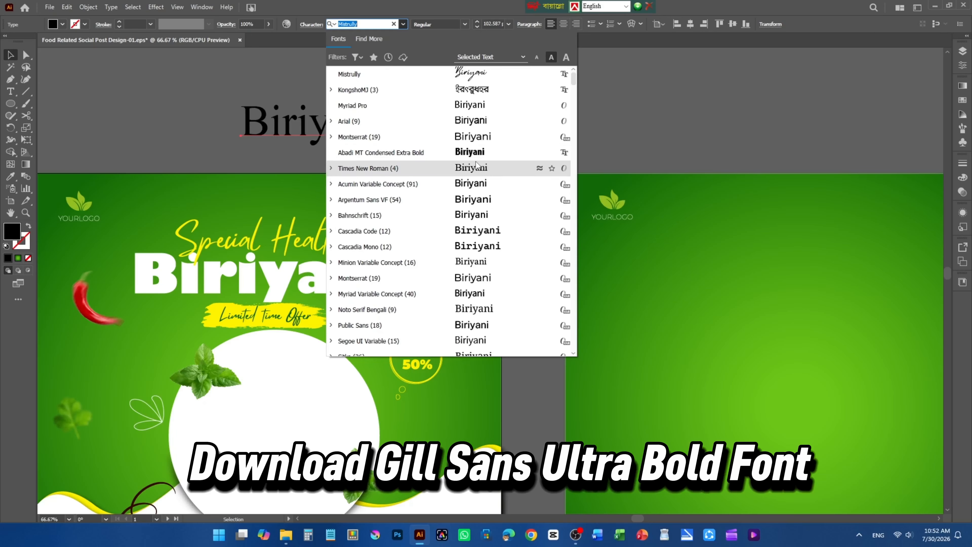
{"action": "scroll", "coordinate": [495, 222], "scroll_direction": "down", "scroll_amount": 4}
{"action": "scroll", "coordinate": [497, 283], "scroll_direction": "down", "scroll_amount": 5}
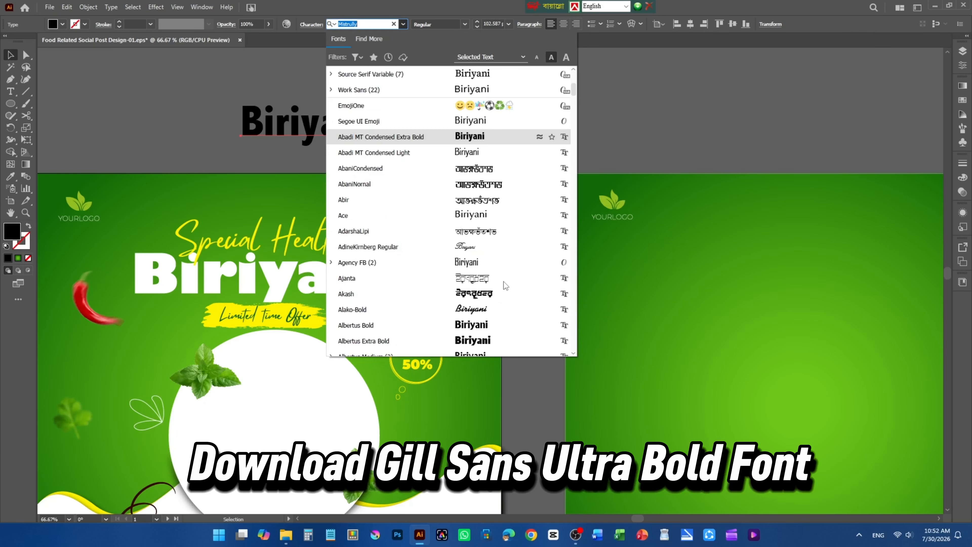
{"action": "scroll", "coordinate": [496, 223], "scroll_direction": "down", "scroll_amount": 10}
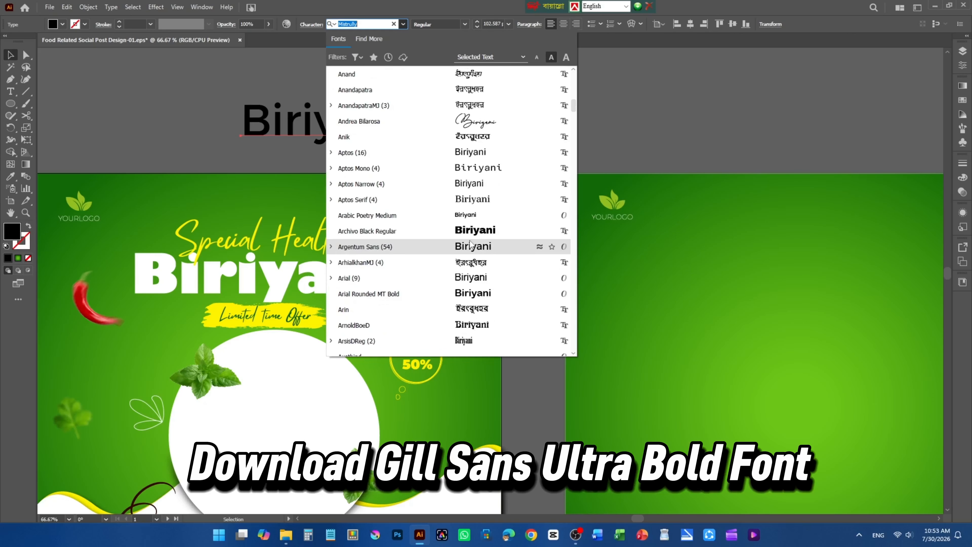
{"action": "scroll", "coordinate": [494, 235], "scroll_direction": "down", "scroll_amount": 3}
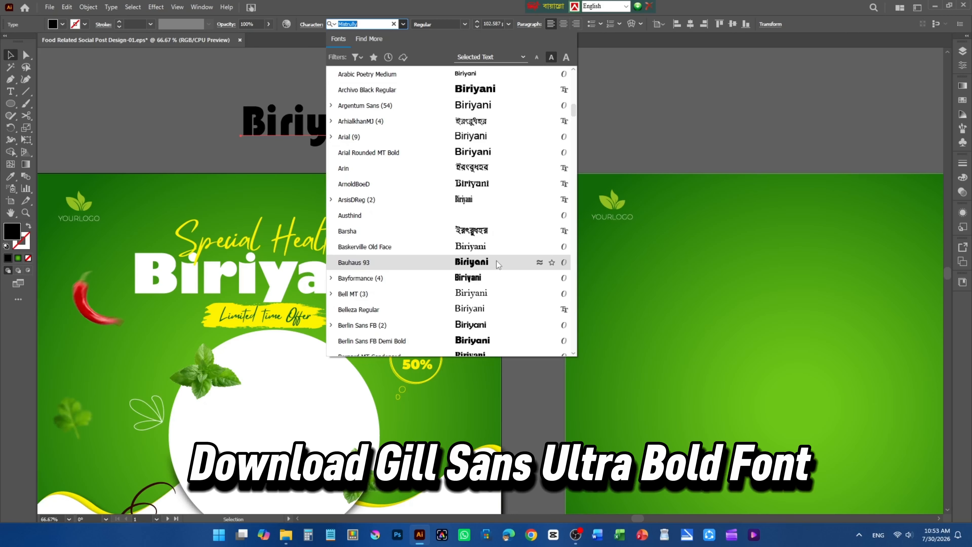
{"action": "scroll", "coordinate": [497, 261], "scroll_direction": "down", "scroll_amount": 3}
{"action": "scroll", "coordinate": [497, 264], "scroll_direction": "down", "scroll_amount": 15}
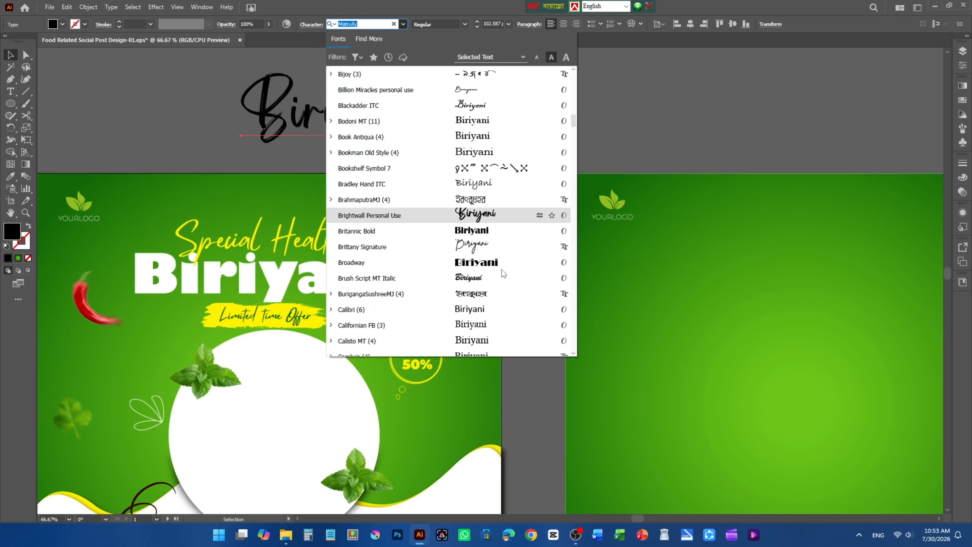
{"action": "scroll", "coordinate": [501, 270], "scroll_direction": "down", "scroll_amount": 8}
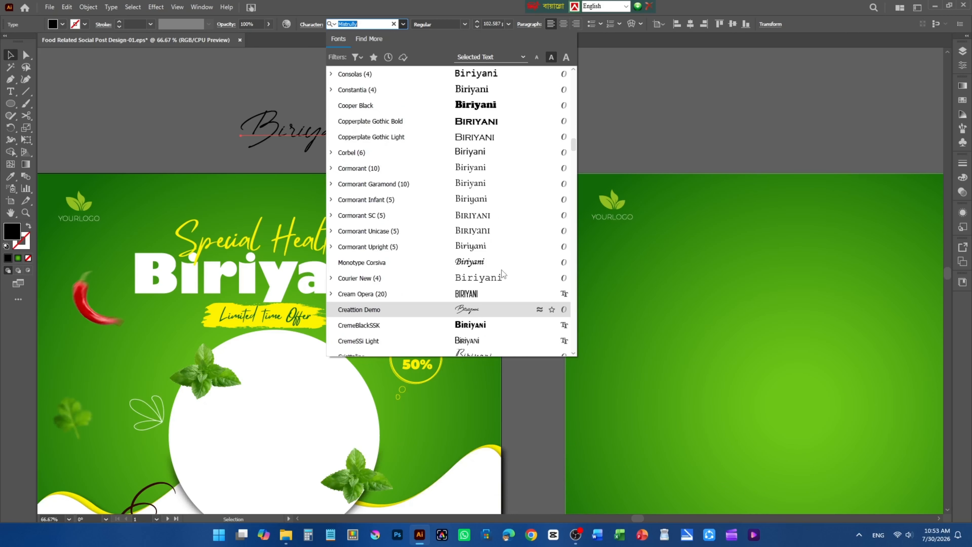
{"action": "scroll", "coordinate": [498, 268], "scroll_direction": "down", "scroll_amount": 6}
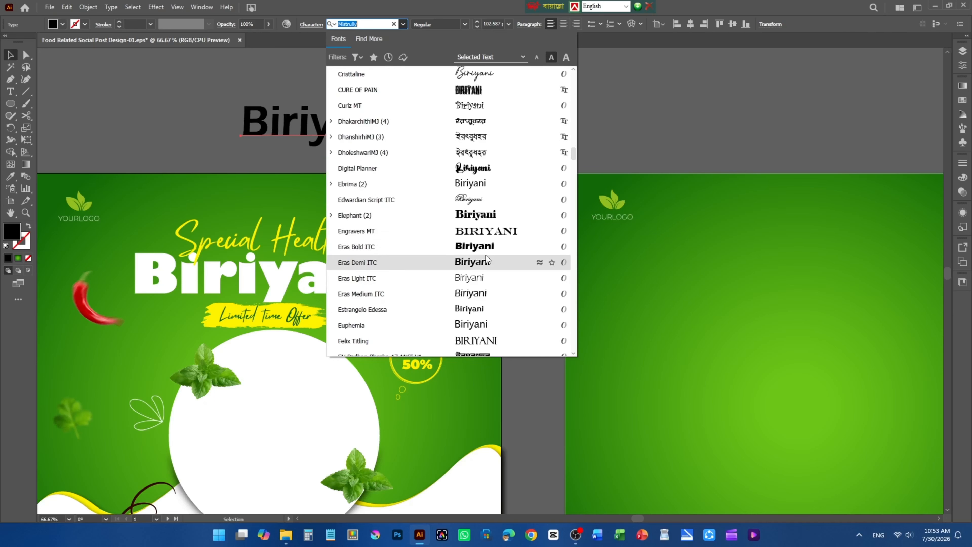
{"action": "scroll", "coordinate": [484, 257], "scroll_direction": "down", "scroll_amount": 5}
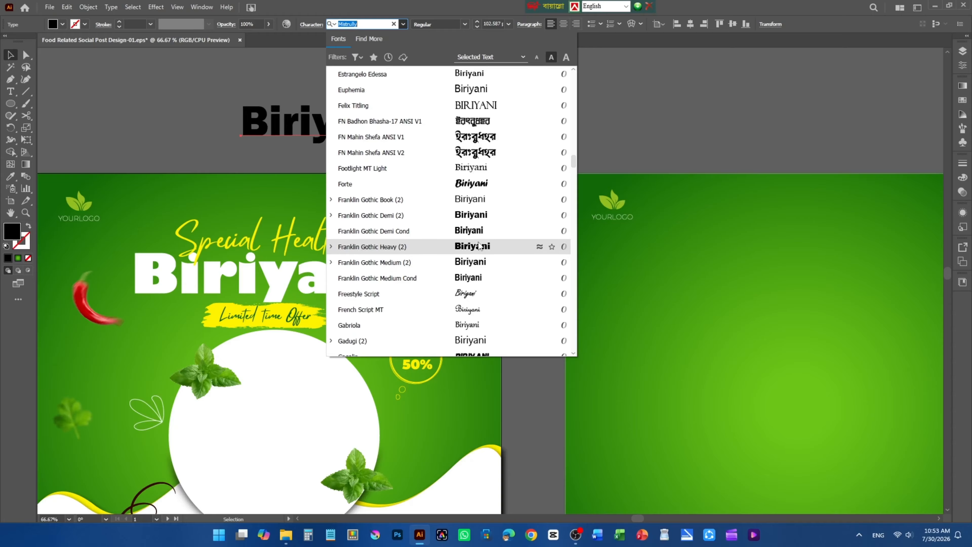
{"action": "scroll", "coordinate": [482, 253], "scroll_direction": "down", "scroll_amount": 6}
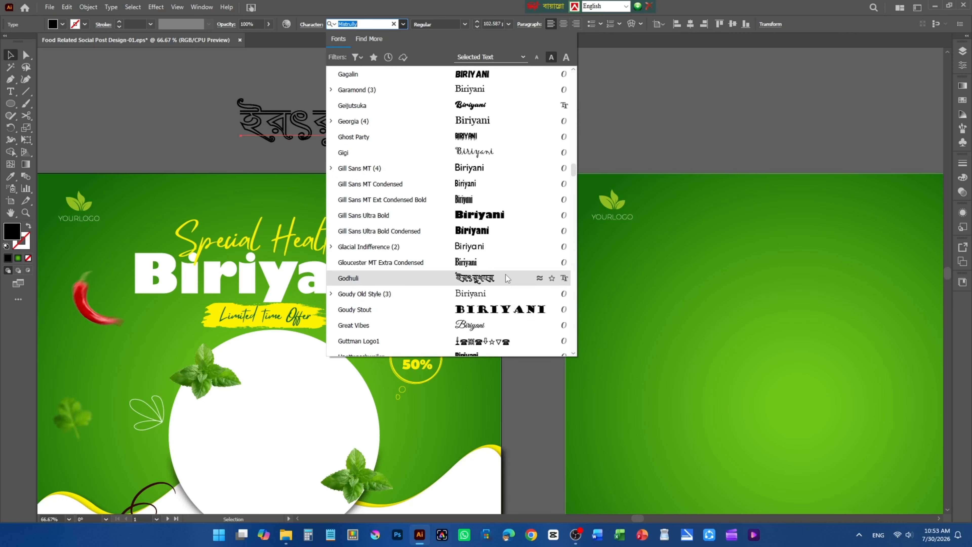
{"action": "left_click", "coordinate": [481, 235]}
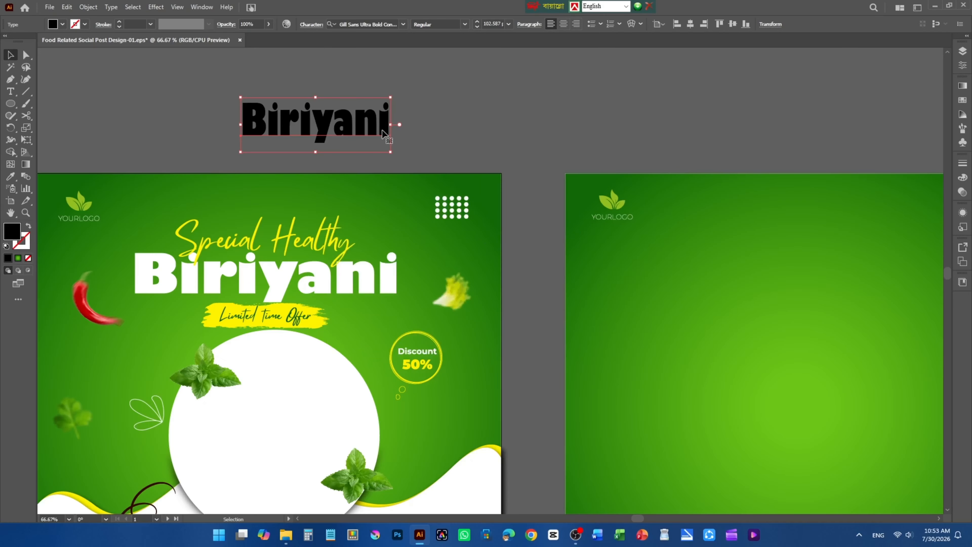
{"action": "left_click_drag", "start_coordinate": [388, 156], "coordinate": [453, 178]}
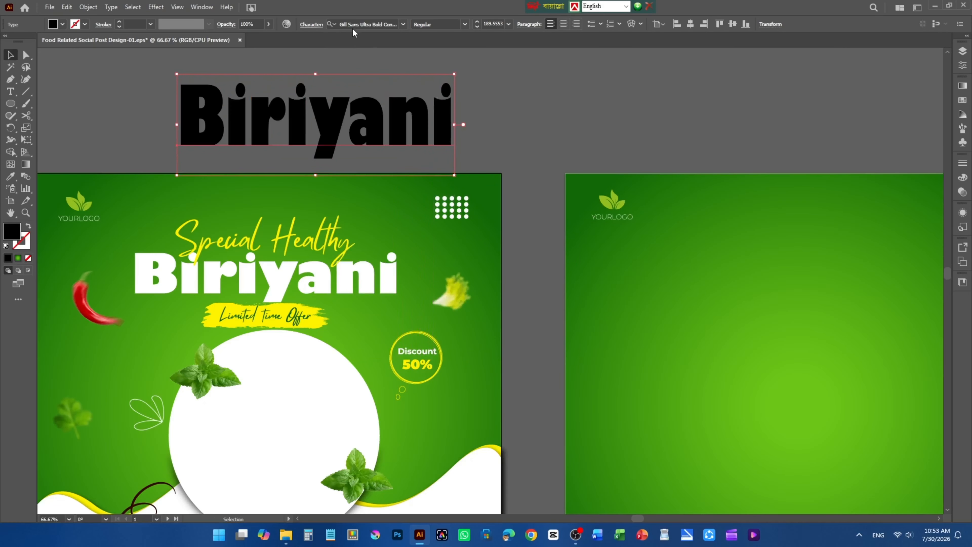
Add the font name "Gill Sans Ultra Bold Condensed" as a text label of about 57 pt beside the new "Biriyani" text, and delete it.
{"action": "left_click", "coordinate": [351, 24]}
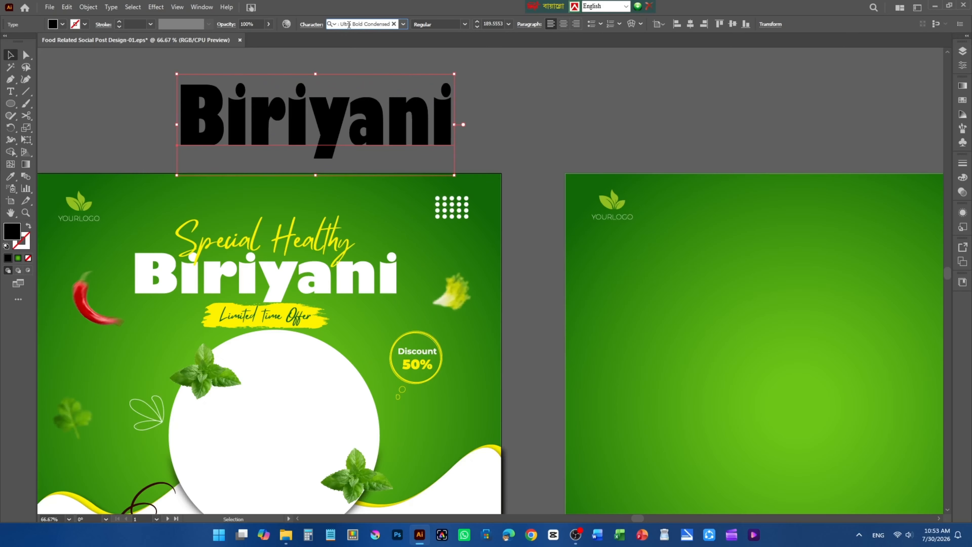
{"action": "left_click", "coordinate": [544, 115]}
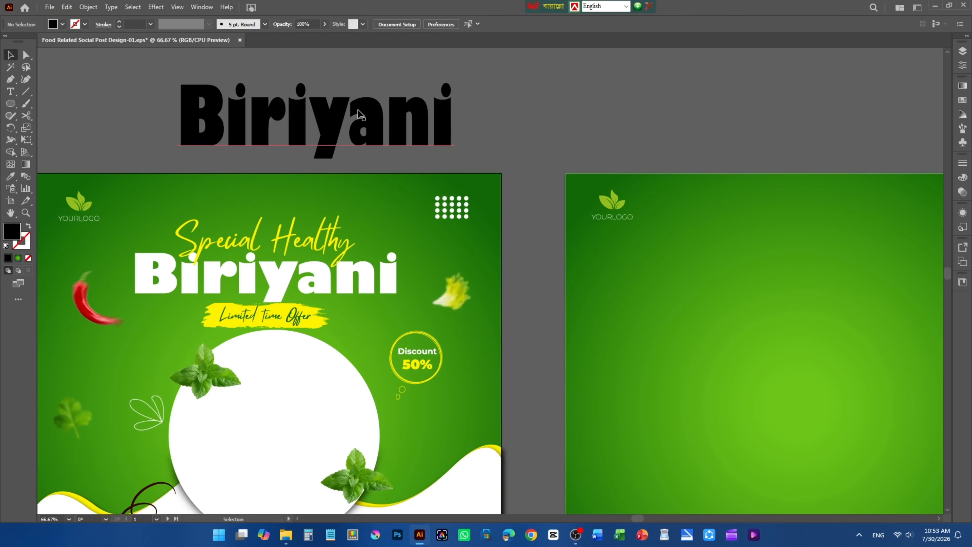
{"action": "left_click", "coordinate": [10, 90]}
{"action": "left_click", "coordinate": [485, 99]}
{"action": "key", "text": "Escape"}
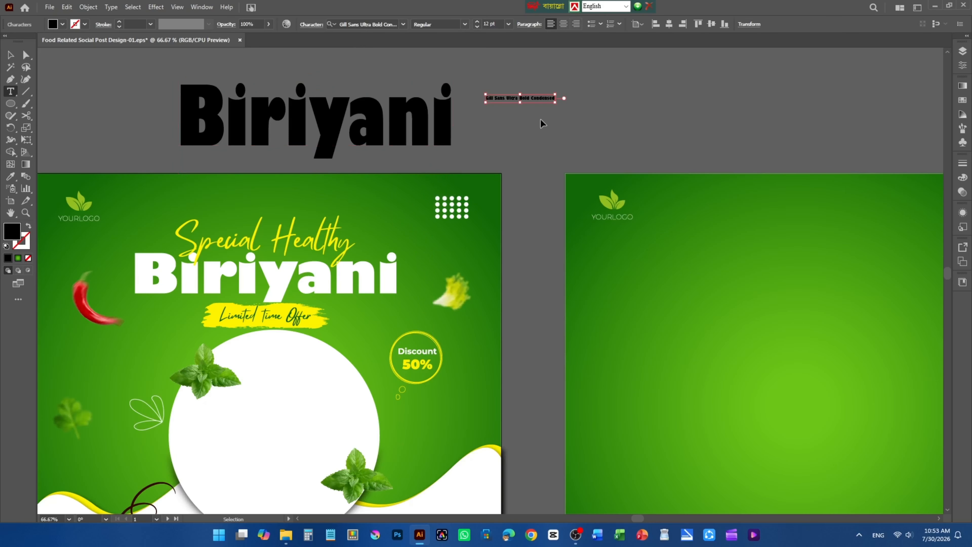
{"action": "left_click", "coordinate": [11, 54]}
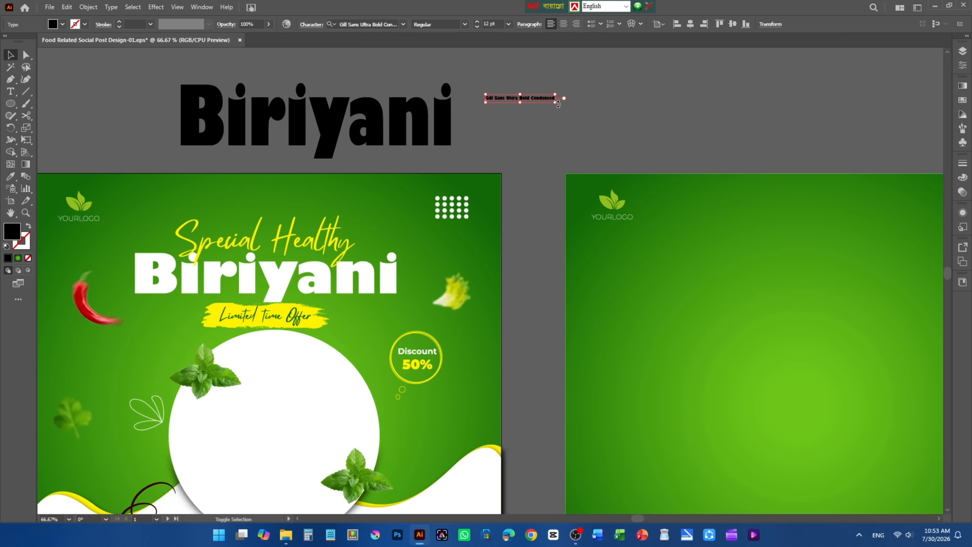
{"action": "left_click_drag", "start_coordinate": [555, 103], "coordinate": [811, 161]}
{"action": "left_click_drag", "start_coordinate": [621, 105], "coordinate": [633, 98]}
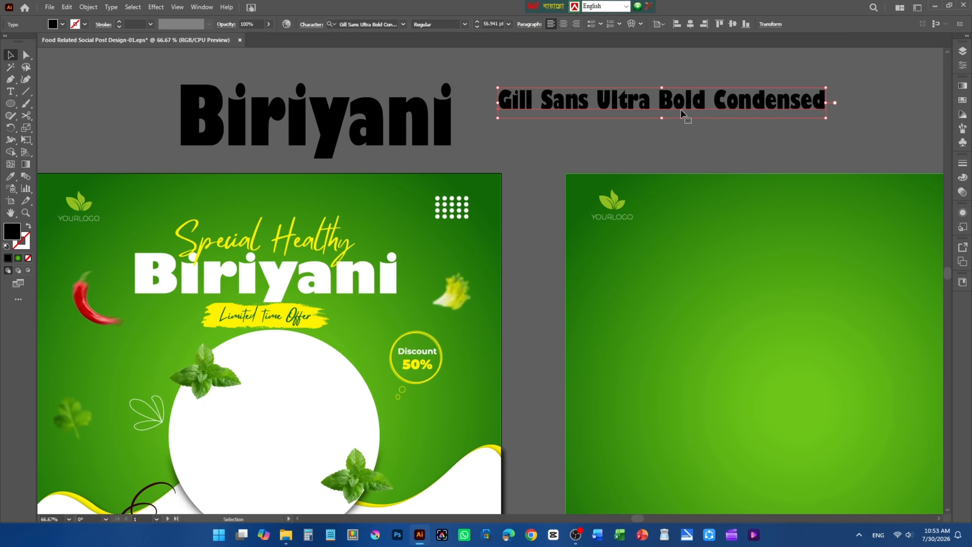
{"action": "key", "text": "Delete"}
Recolor the new "Biriyani" text white by sampling the finished design's "Biriyani" heading.
{"action": "left_click", "coordinate": [398, 130]}
{"action": "left_click", "coordinate": [10, 177]}
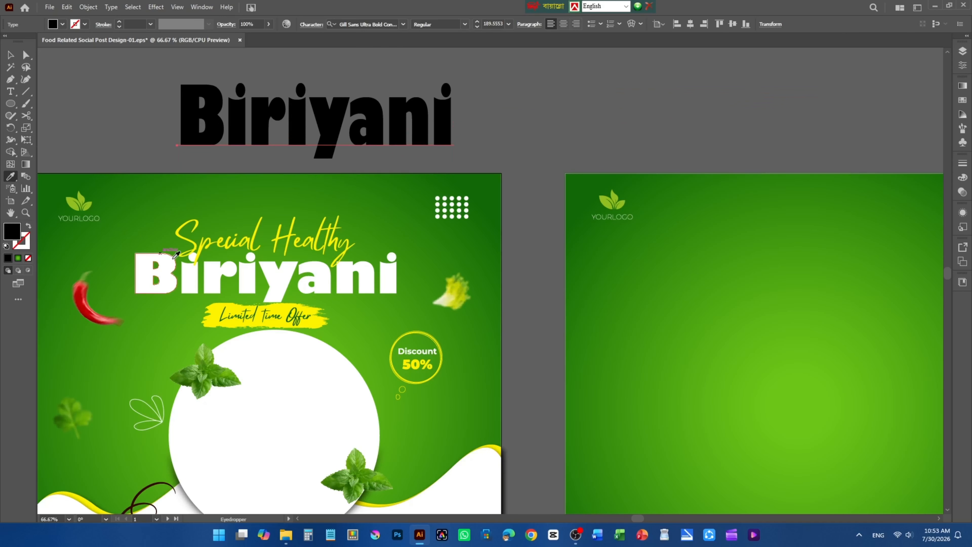
{"action": "left_click", "coordinate": [153, 268]}
{"action": "left_click", "coordinate": [9, 59]}
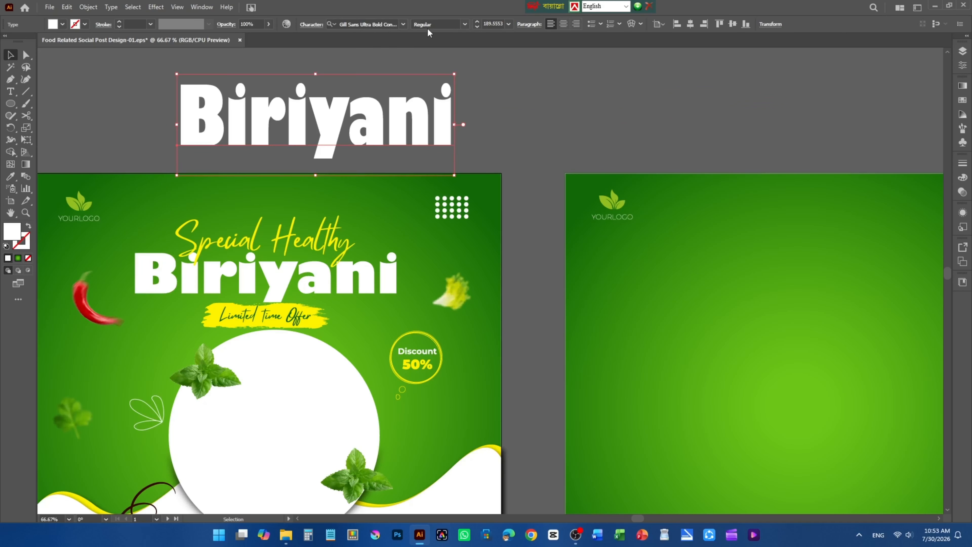
Change the font of the white "Biriyani" text above the first artboard to Gill Sans Ultra Bold.
{"action": "left_click", "coordinate": [402, 26]}
{"action": "type", "text": "gil"}
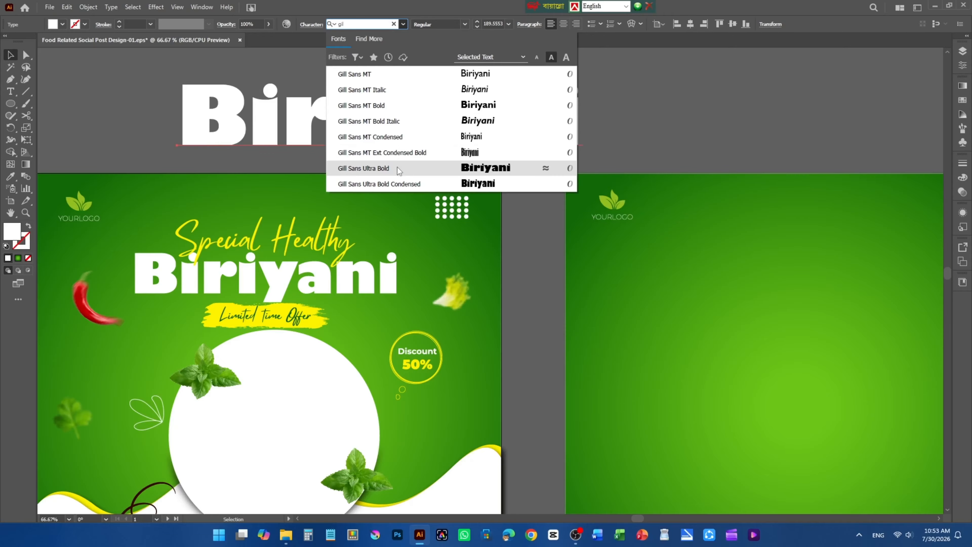
{"action": "left_click", "coordinate": [415, 170]}
{"action": "left_click", "coordinate": [87, 89]}
Delete the white "Biriyani" text above the first artboard.
{"action": "scroll", "coordinate": [276, 134], "scroll_direction": "down", "scroll_amount": 1}
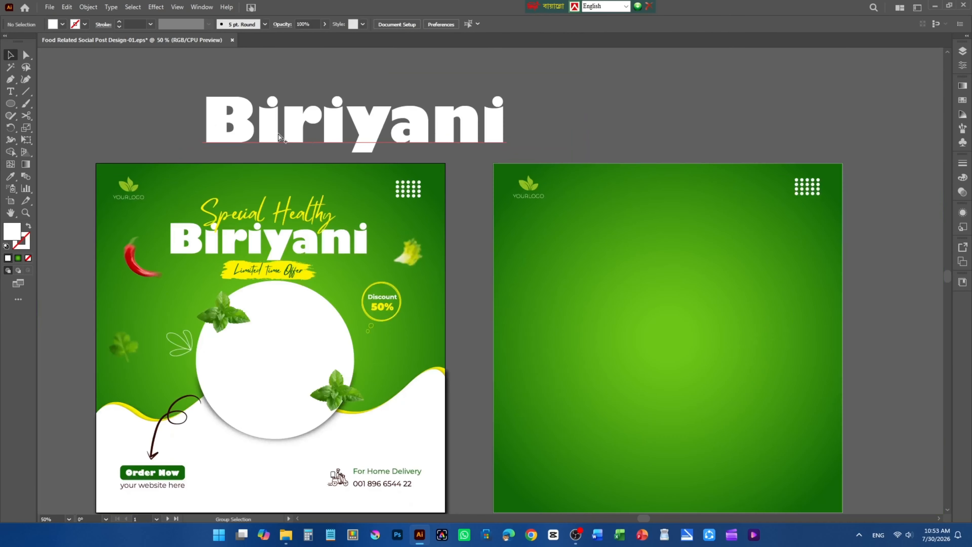
{"action": "left_click_drag", "start_coordinate": [351, 124], "coordinate": [312, 119]}
{"action": "key", "text": "Delete"}
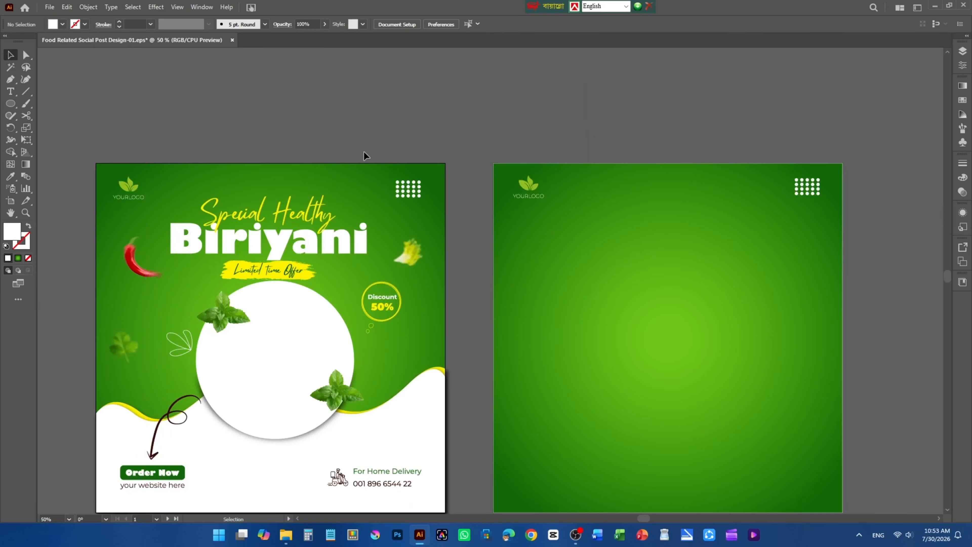
Examine the "Special Healthy Biriyani" headings and the "Limited Time Offer" brush banner on the finished design.
{"action": "left_click", "coordinate": [270, 271]}
{"action": "scroll", "coordinate": [264, 271], "scroll_direction": "up", "scroll_amount": 5}
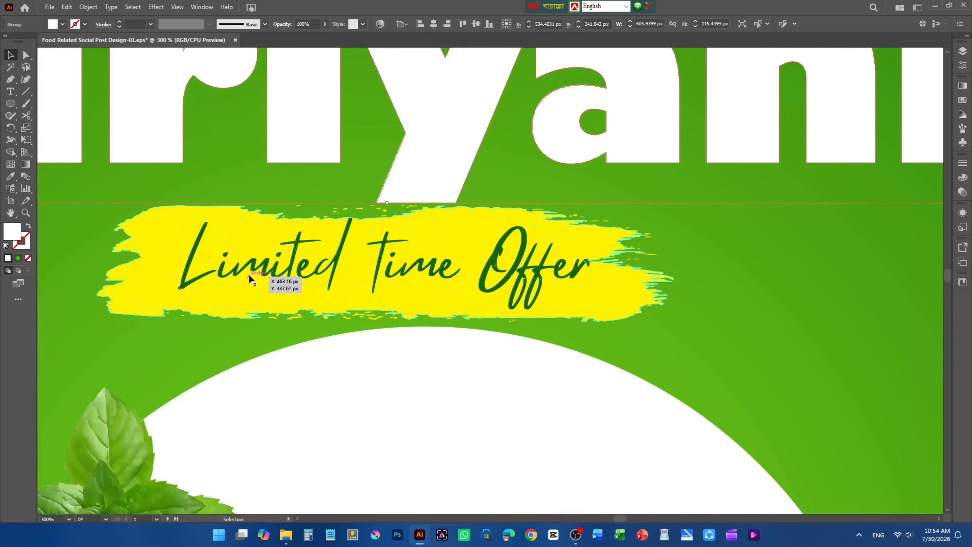
{"action": "scroll", "coordinate": [358, 278], "scroll_direction": "down", "scroll_amount": 5}
{"action": "left_click", "coordinate": [324, 95]}
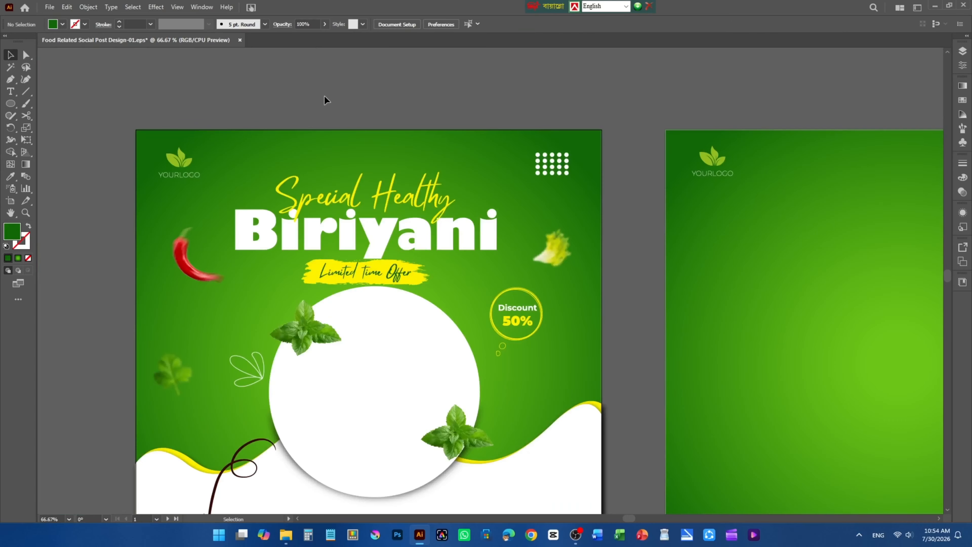
{"action": "left_click", "coordinate": [301, 181]}
{"action": "left_click", "coordinate": [300, 238], "text": "shift"}
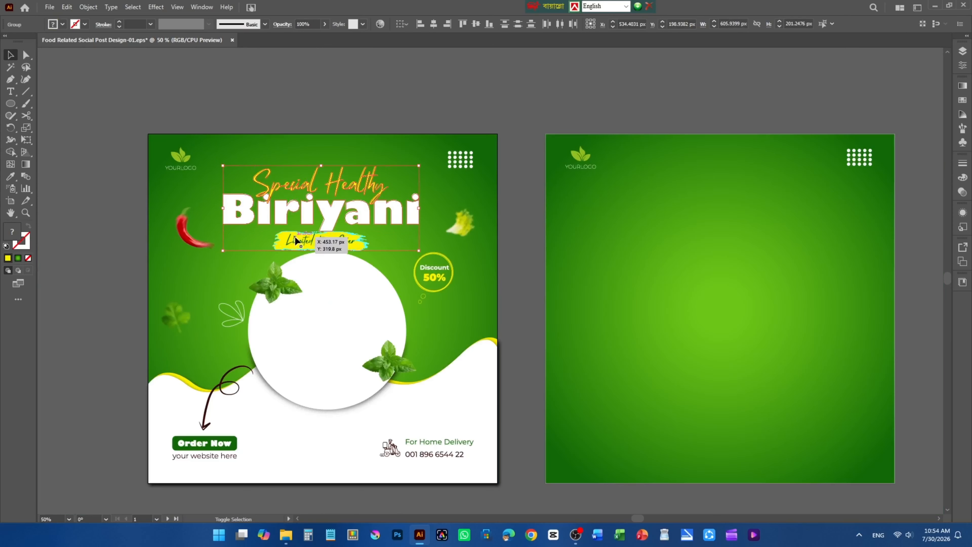
{"action": "left_click", "coordinate": [393, 226], "text": "shift"}
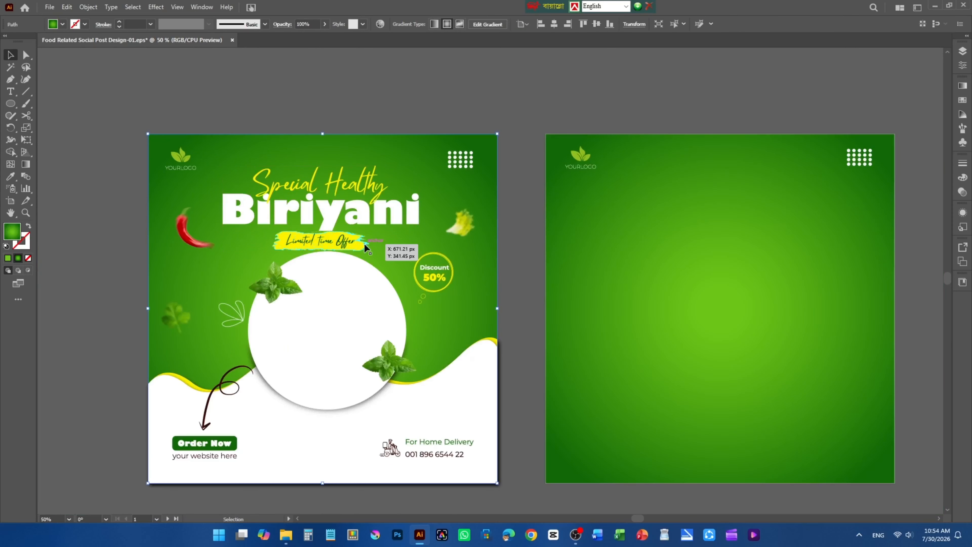
{"action": "scroll", "coordinate": [362, 242], "scroll_direction": "up", "scroll_amount": 3}
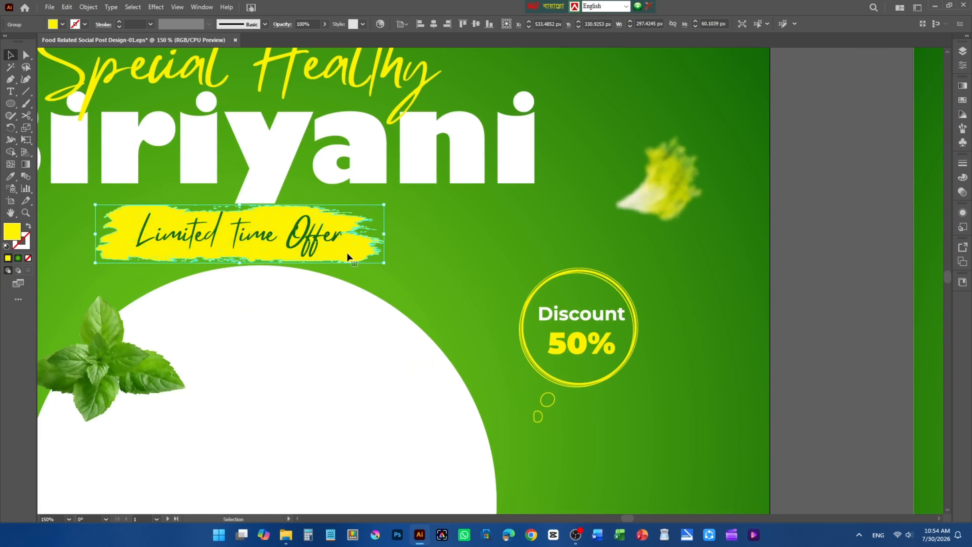
{"action": "scroll", "coordinate": [274, 249], "scroll_direction": "down", "scroll_amount": 2}
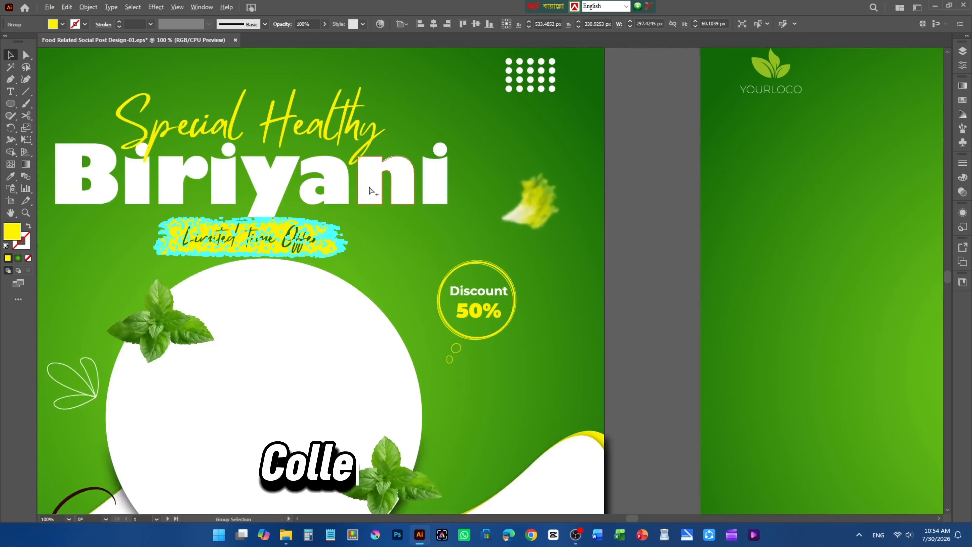
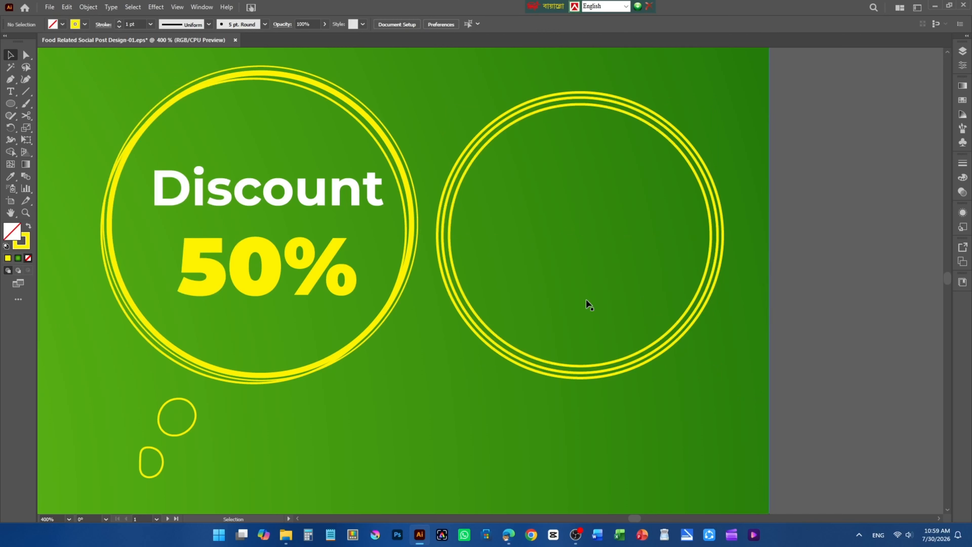
Thicken the middle ring's stroke to 3 pt and enlarge the outer ring of the new badge to about 112 px.
{"action": "left_click", "coordinate": [517, 115]}
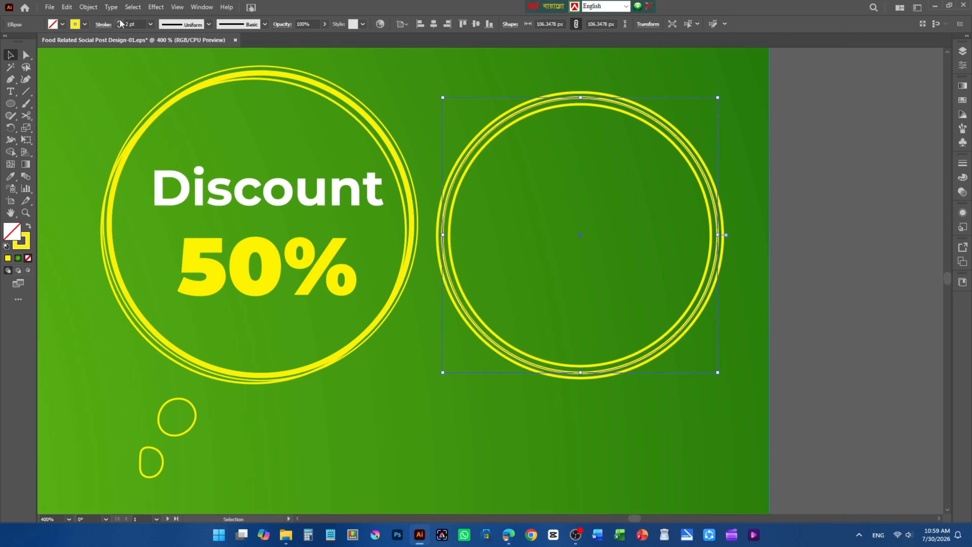
{"action": "left_click", "coordinate": [605, 96]}
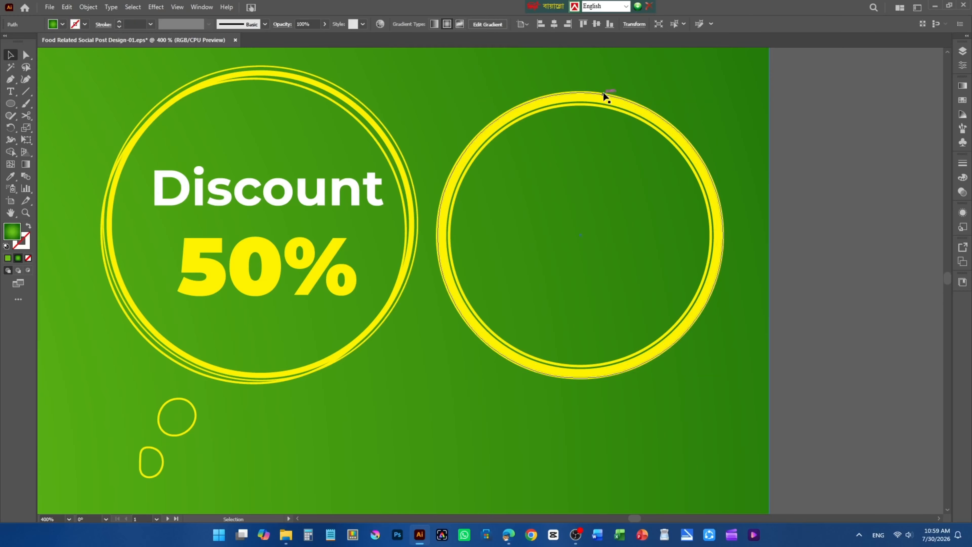
{"action": "left_click", "coordinate": [609, 95]}
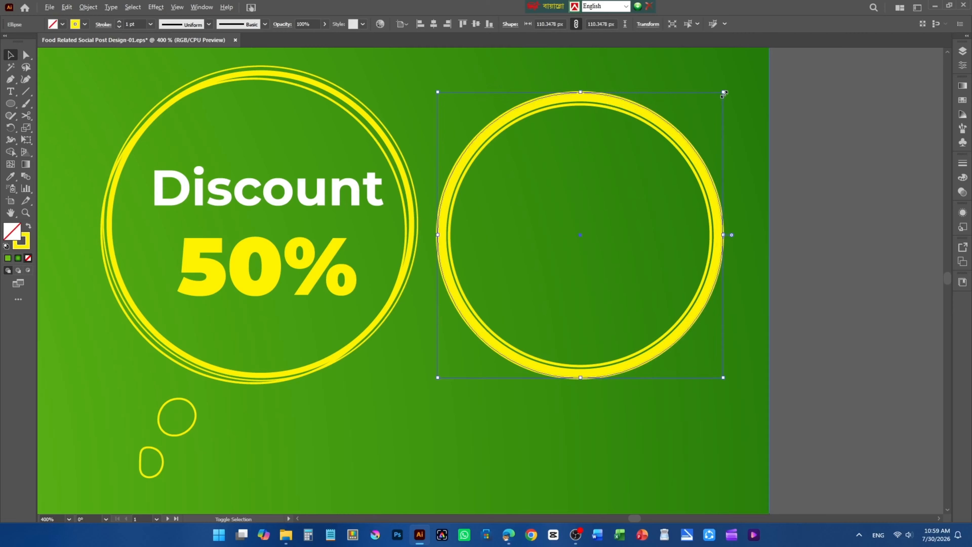
{"action": "left_click_drag", "start_coordinate": [724, 94], "coordinate": [729, 90]}
{"action": "left_click", "coordinate": [820, 141]}
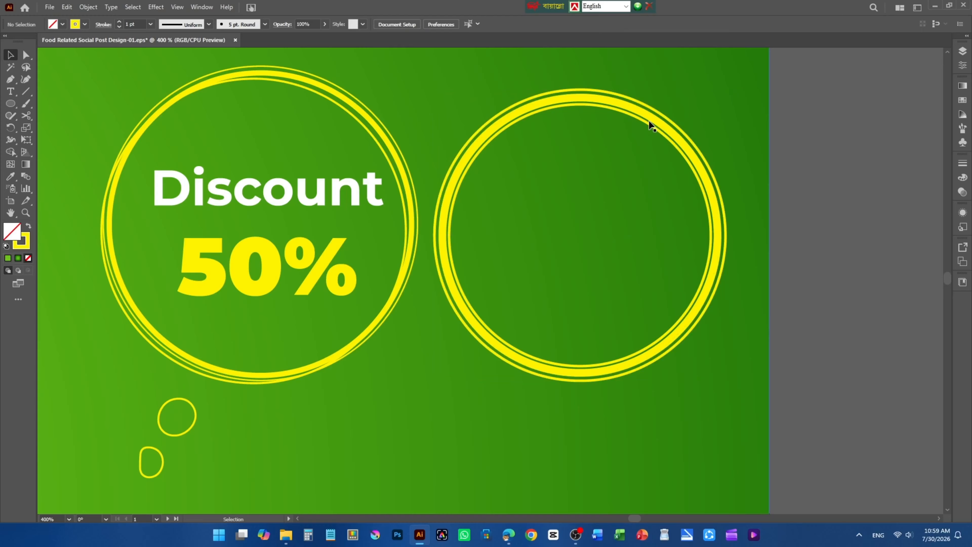
Offset the inner, middle and outer rings of the new badge slightly from one another so they are no longer concentric.
{"action": "left_click", "coordinate": [582, 105]}
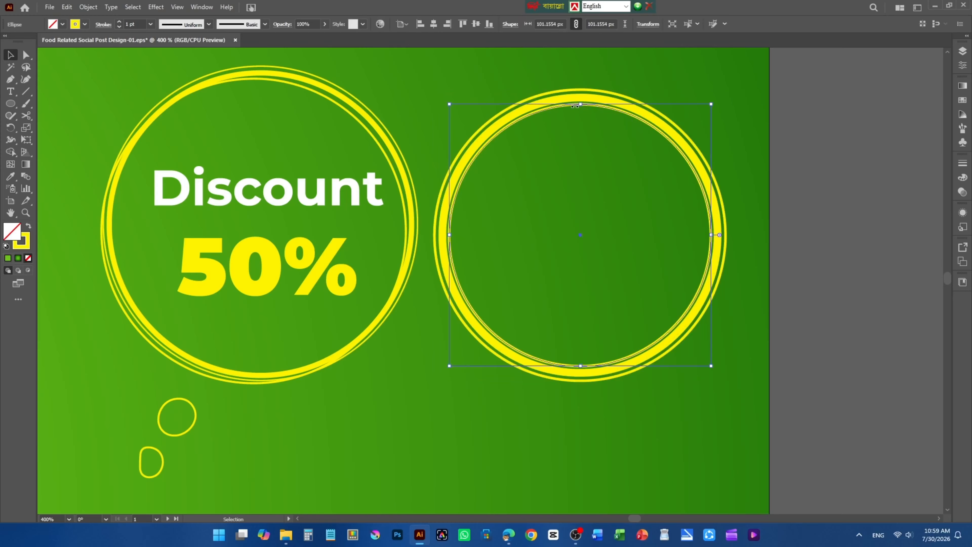
{"action": "left_click", "coordinate": [477, 142]}
{"action": "mouse_move", "coordinate": [476, 142]}
{"action": "left_mouse_down"}
{"action": "mouse_move", "coordinate": [476, 131]}
{"action": "mouse_move", "coordinate": [490, 137]}
{"action": "mouse_move", "coordinate": [478, 141]}
{"action": "left_mouse_up"}
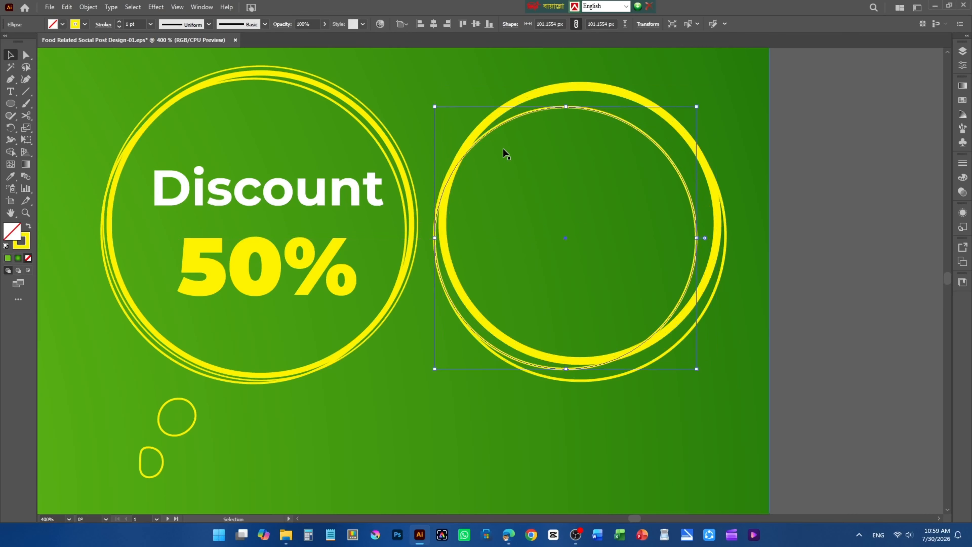
{"action": "left_click_drag", "start_coordinate": [680, 125], "coordinate": [669, 136]}
{"action": "mouse_move", "coordinate": [714, 197]}
{"action": "left_mouse_down"}
{"action": "mouse_move", "coordinate": [701, 196]}
{"action": "mouse_move", "coordinate": [709, 200]}
{"action": "left_mouse_up"}
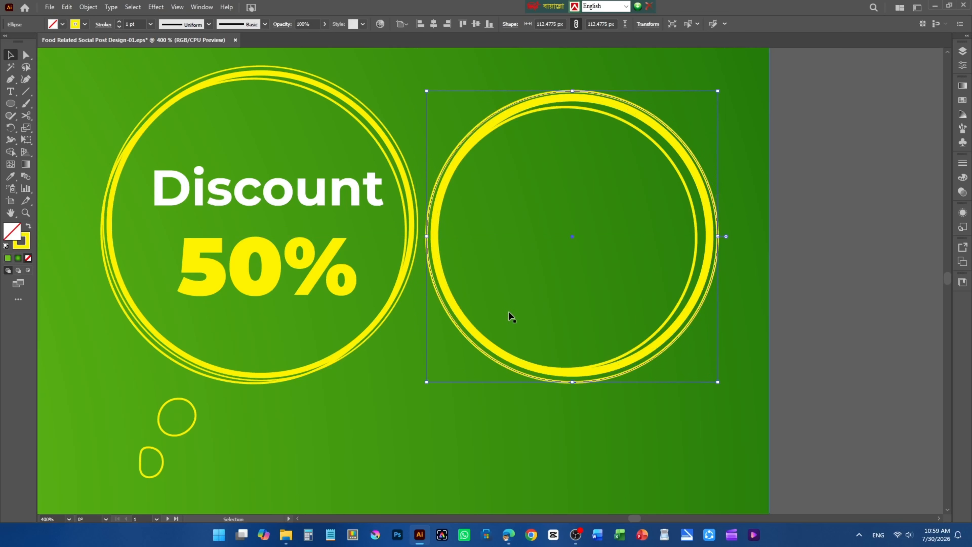
{"action": "left_click", "coordinate": [808, 218]}
Shrink the middle ring to about 104 px and adjust the outer ring's size slightly so it extends further toward its lower left.
{"action": "left_click", "coordinate": [676, 142]}
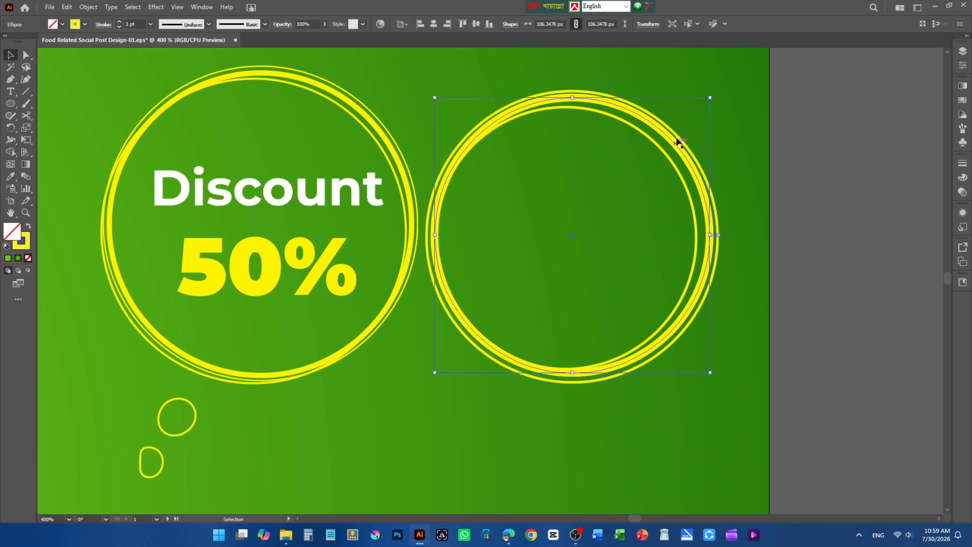
{"action": "left_click_drag", "start_coordinate": [709, 97], "coordinate": [705, 102]}
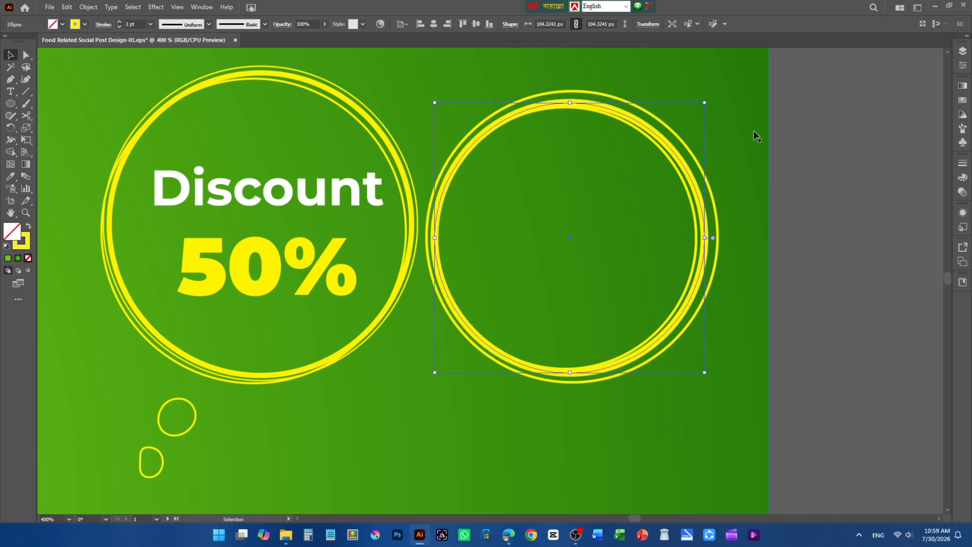
{"action": "left_click", "coordinate": [754, 132]}
{"action": "left_click", "coordinate": [709, 185]}
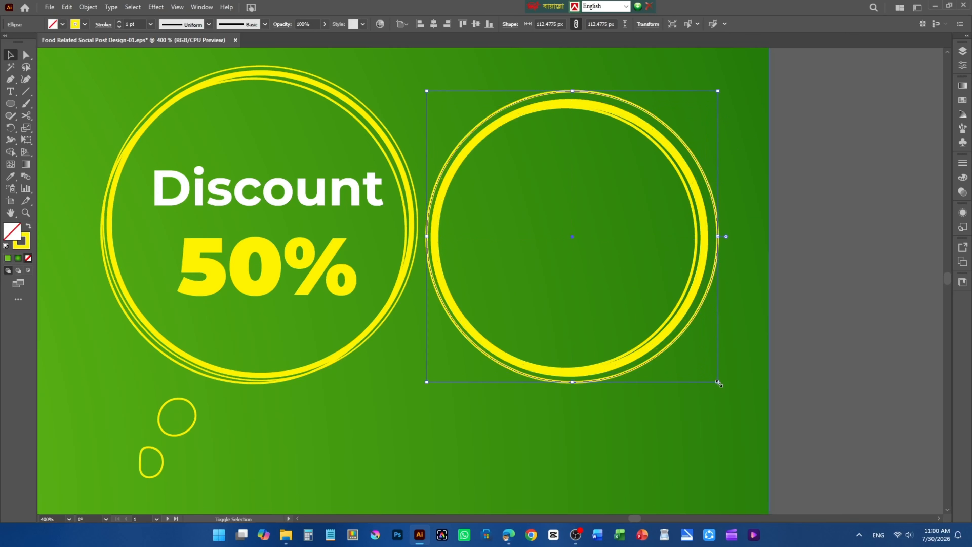
{"action": "left_click_drag", "start_coordinate": [718, 382], "coordinate": [715, 379]}
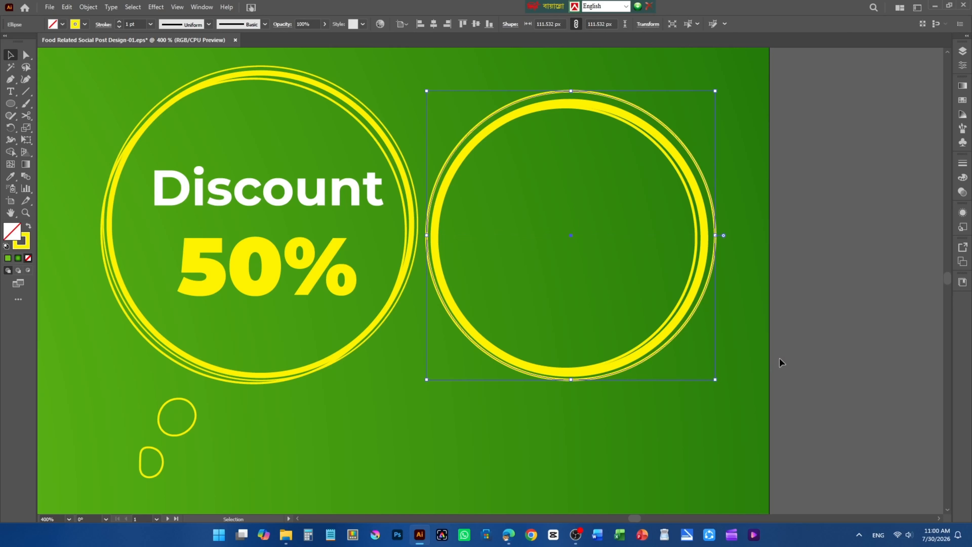
{"action": "left_click_drag", "start_coordinate": [427, 379], "coordinate": [425, 383]}
{"action": "left_click", "coordinate": [746, 216]}
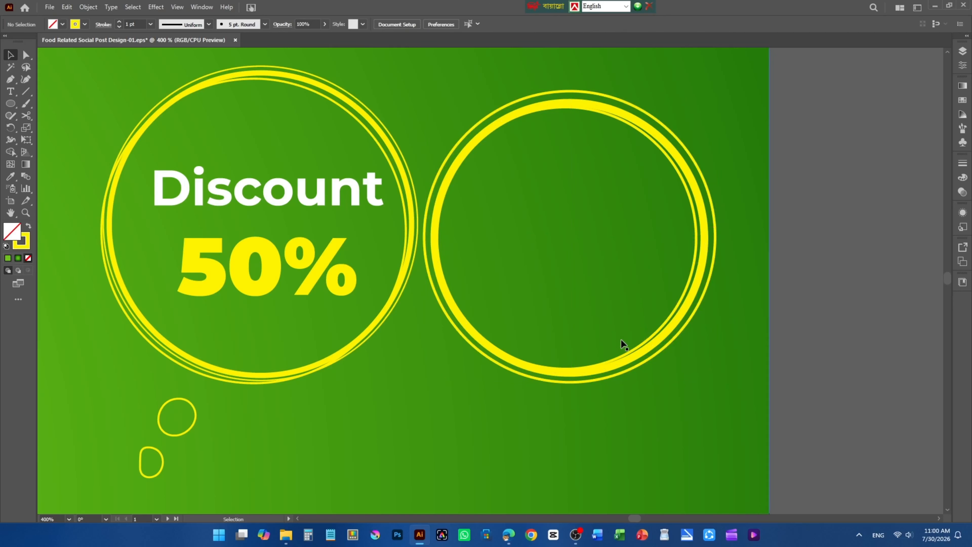
Enlarge the inner ring slightly toward its lower left so it overlaps the thick middle ring.
{"action": "scroll", "coordinate": [581, 335], "scroll_direction": "down", "scroll_amount": 1}
{"action": "left_click", "coordinate": [650, 326]}
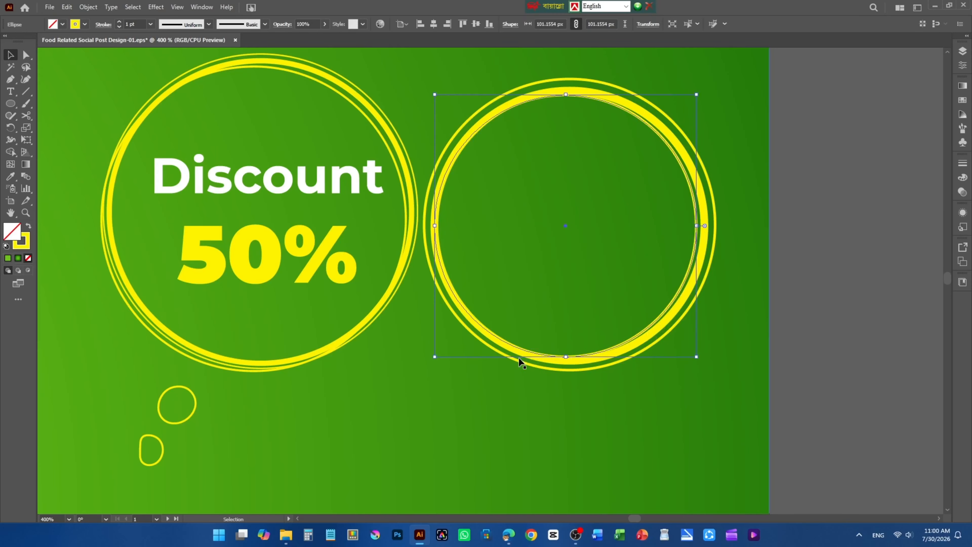
{"action": "left_click_drag", "start_coordinate": [434, 358], "coordinate": [428, 366]}
{"action": "left_click", "coordinate": [816, 341]}
Add the text "Discount" on the green background below the new rings.
{"action": "scroll", "coordinate": [717, 285], "scroll_direction": "down", "scroll_amount": 2}
{"action": "scroll", "coordinate": [716, 284], "scroll_direction": "down", "scroll_amount": 1}
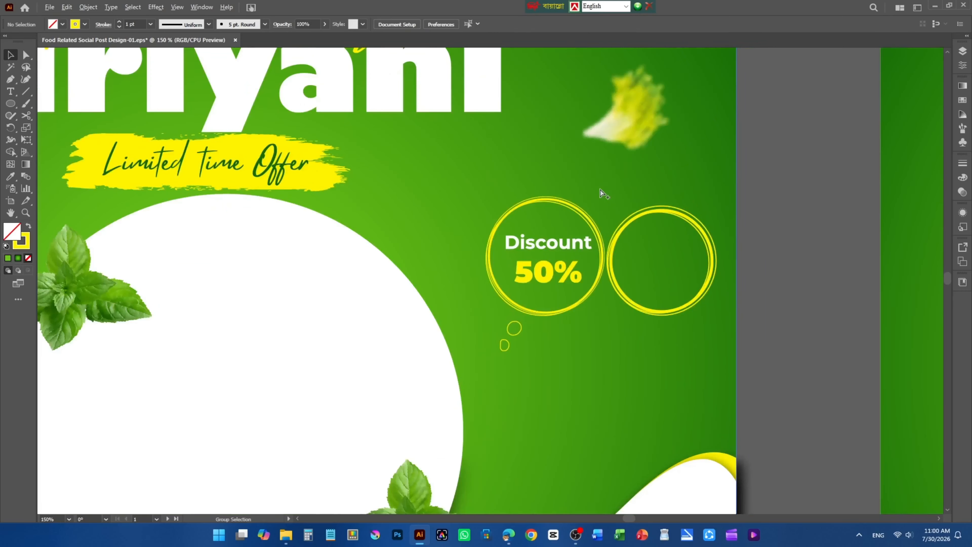
{"action": "scroll", "coordinate": [502, 170], "scroll_direction": "down", "scroll_amount": 1}
{"action": "scroll", "coordinate": [627, 207], "scroll_direction": "down", "scroll_amount": 2}
{"action": "scroll", "coordinate": [637, 215], "scroll_direction": "up", "scroll_amount": 1}
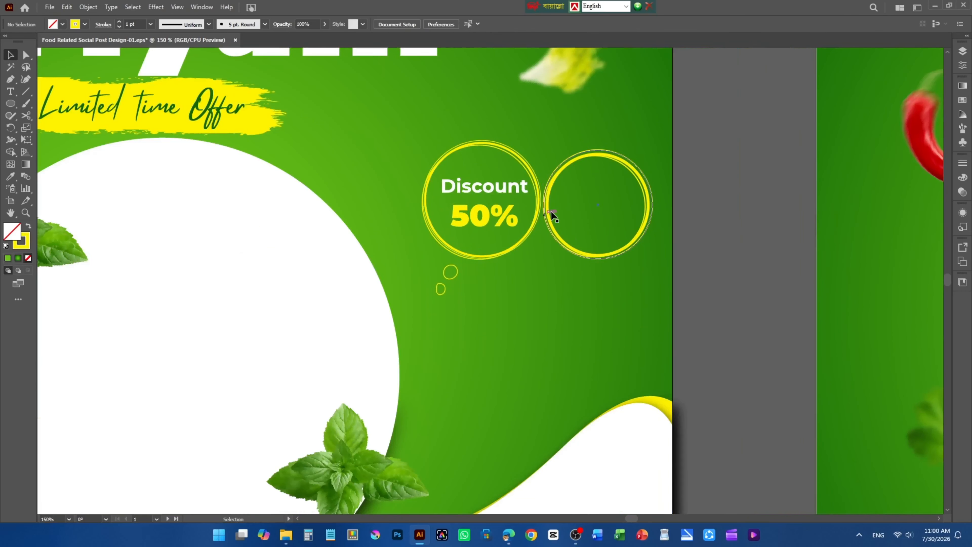
{"action": "key", "text": "t"}
{"action": "scroll", "coordinate": [549, 277], "scroll_direction": "up", "scroll_amount": 1}
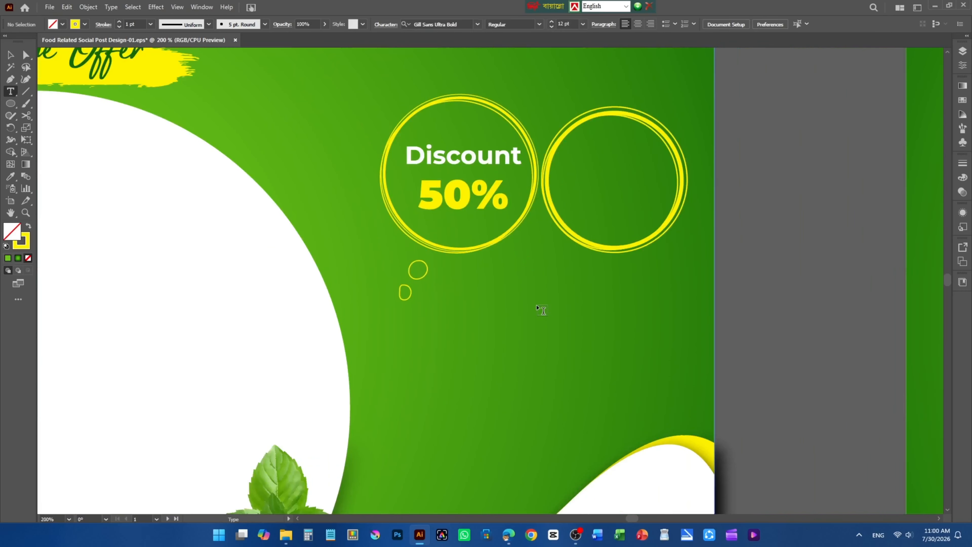
{"action": "left_click", "coordinate": [544, 308]}
{"action": "type", "text": "Discopunt"}
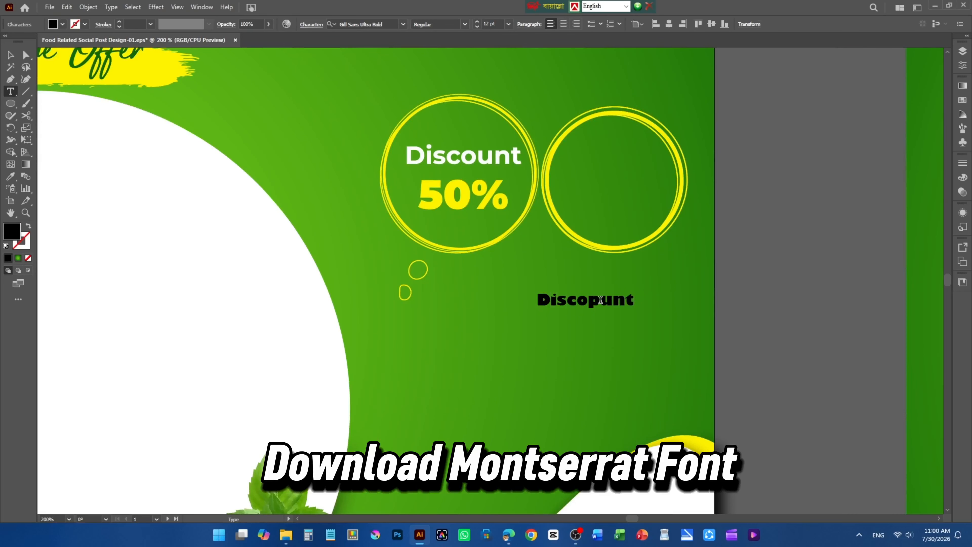
{"action": "left_click", "coordinate": [600, 300]}
{"action": "key", "text": "BackSpace"}
{"action": "key", "text": "Escape"}
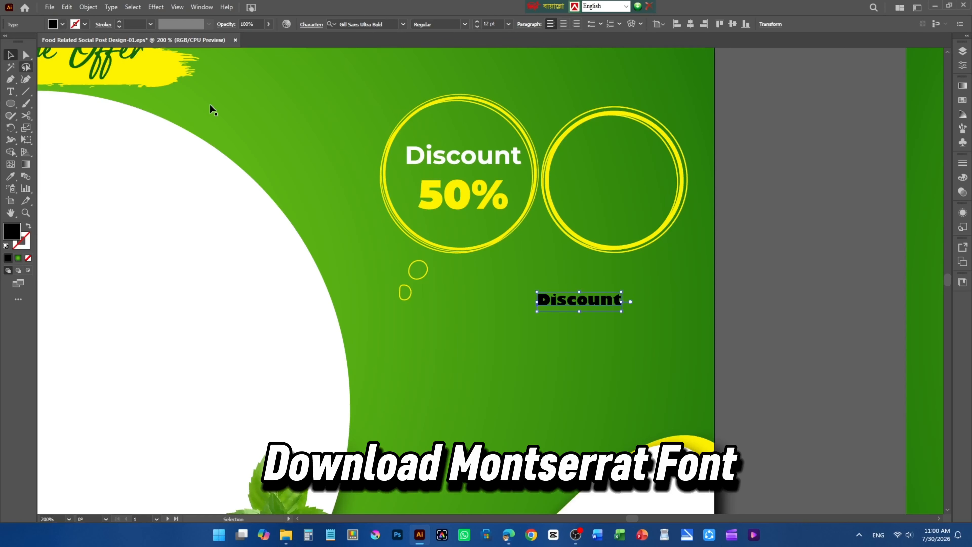
Change the font of the new "Discount" text to Montserrat Bold.
{"action": "left_click", "coordinate": [378, 24]}
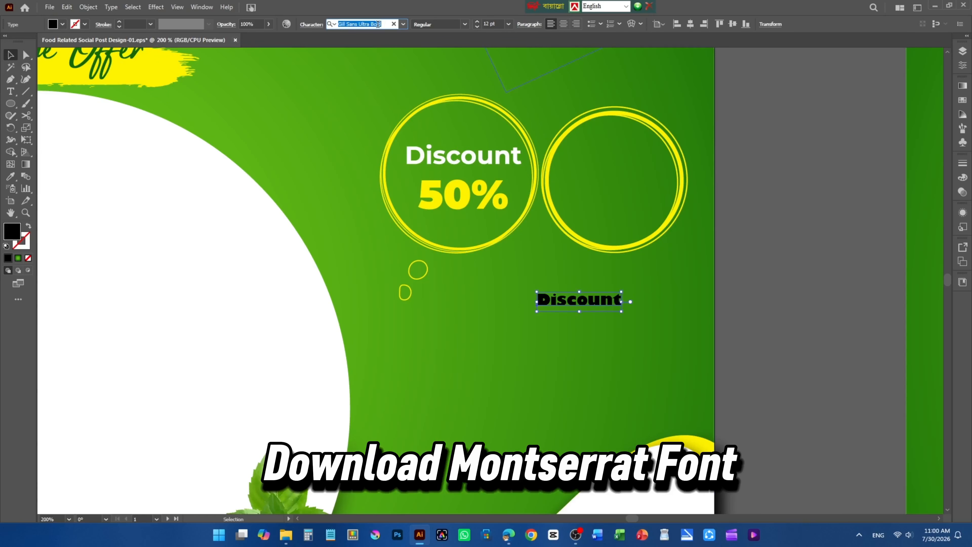
{"action": "type", "text": "mons"}
{"action": "key", "text": "BackSpace"}
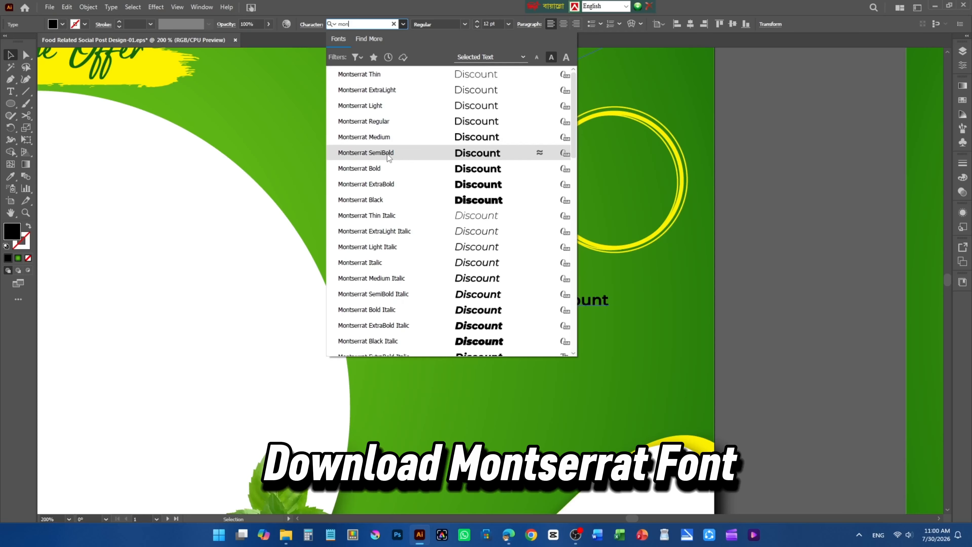
{"action": "left_click", "coordinate": [388, 168]}
Move the new "Discount" text inside the new rings and recolor it white by sampling the finished badge's "Discount" text.
{"action": "left_click_drag", "start_coordinate": [565, 306], "coordinate": [607, 164]}
{"action": "left_click", "coordinate": [10, 176]}
{"action": "left_click", "coordinate": [430, 151]}
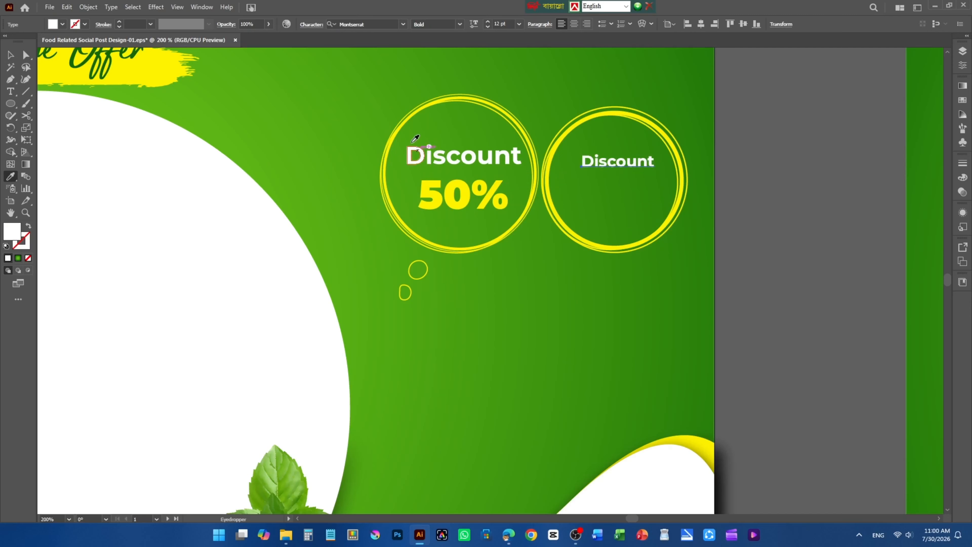
Scale the new "Discount" text to about 15.5 pt and duplicate it directly below, changing the copy to "50%".
{"action": "key", "text": "v"}
{"action": "mouse_move", "coordinate": [619, 178]}
{"action": "left_mouse_down"}
{"action": "mouse_move", "coordinate": [640, 185]}
{"action": "mouse_move", "coordinate": [616, 177]}
{"action": "left_mouse_up"}
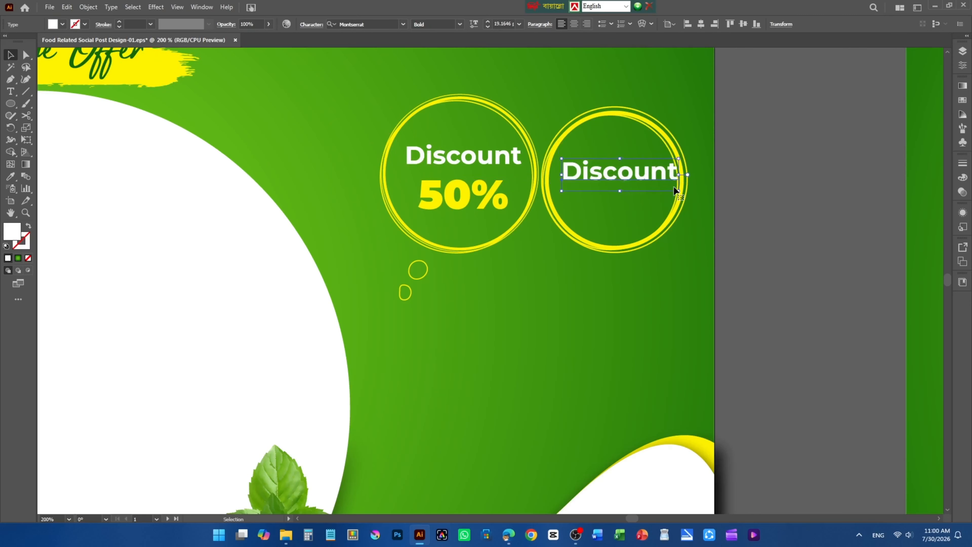
{"action": "left_click_drag", "start_coordinate": [676, 189], "coordinate": [619, 200]}
{"action": "double_click", "coordinate": [619, 197]}
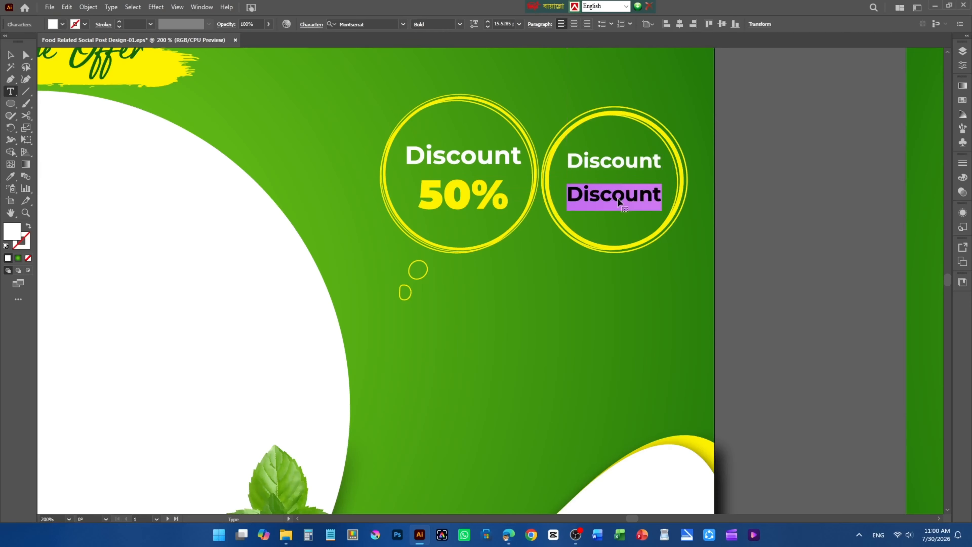
{"action": "type", "text": "50%"}
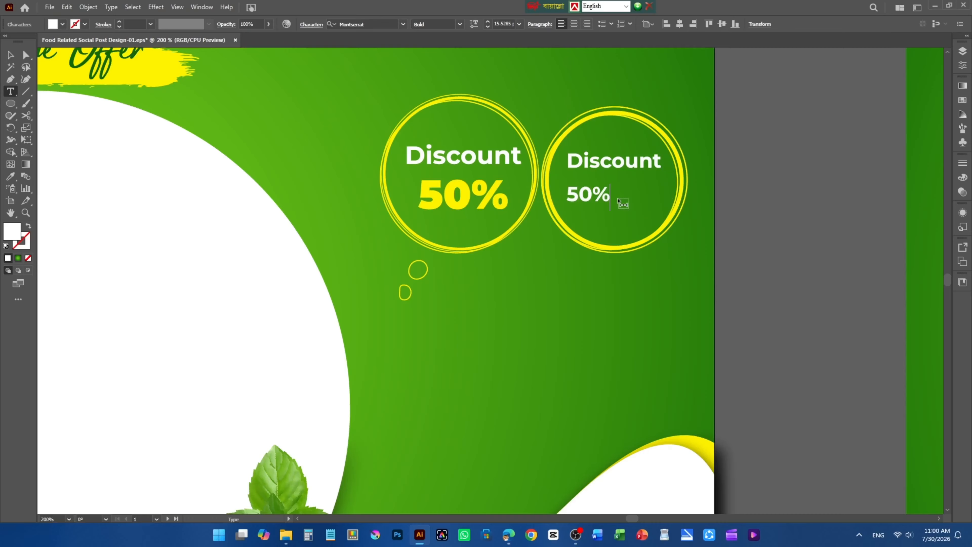
{"action": "left_click", "coordinate": [10, 56]}
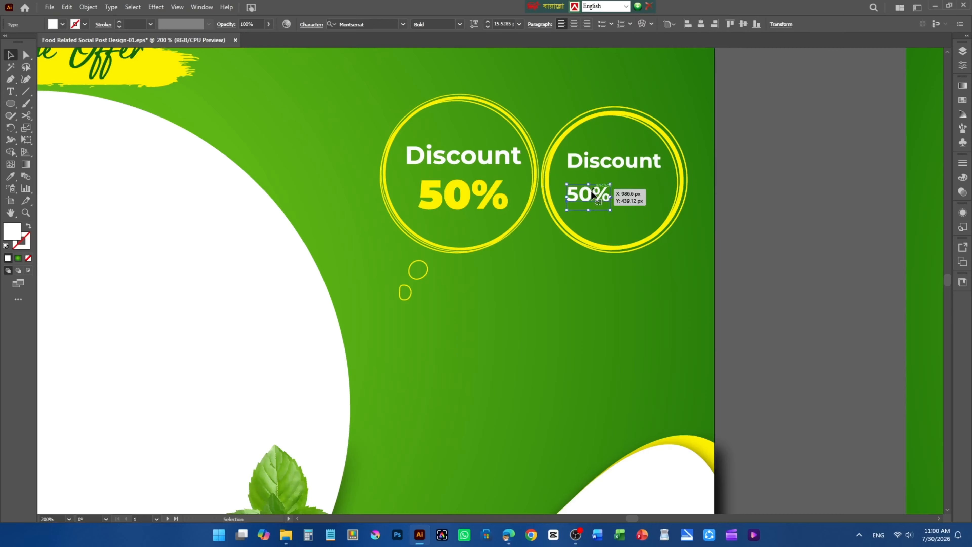
Center the new "50%" text beneath "Discount" and set its Montserrat style to Black.
{"action": "left_click_drag", "start_coordinate": [591, 192], "coordinate": [613, 193]}
{"action": "left_click", "coordinate": [365, 25]}
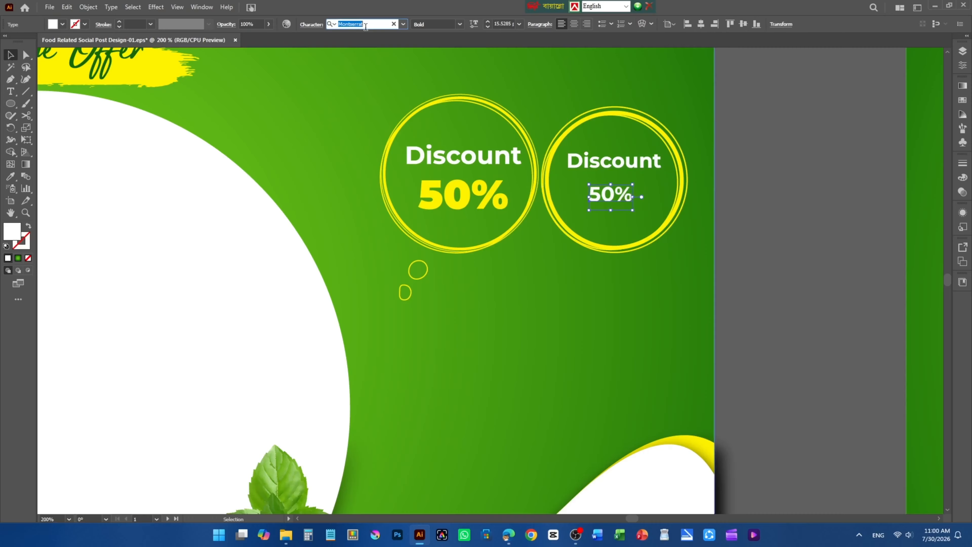
{"action": "left_click", "coordinate": [459, 23]}
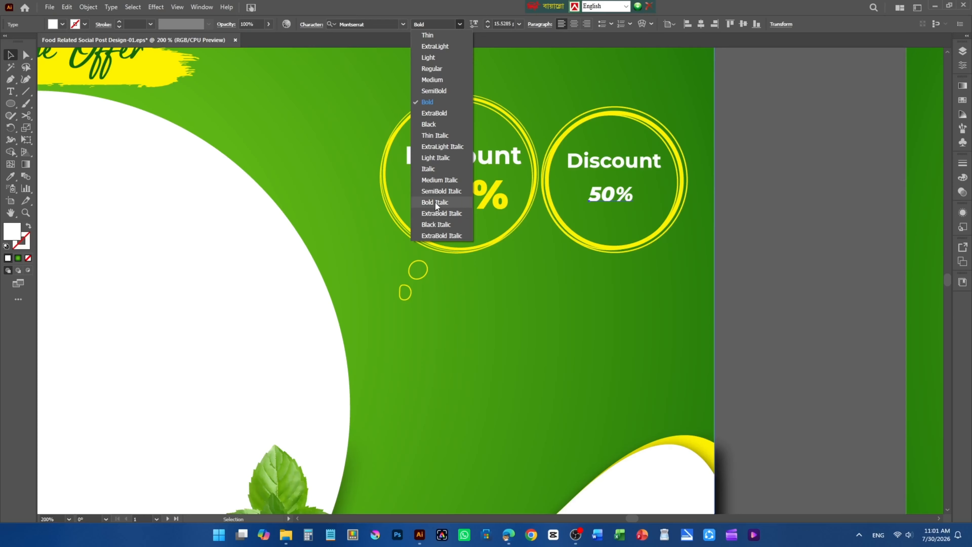
{"action": "left_click", "coordinate": [429, 124]}
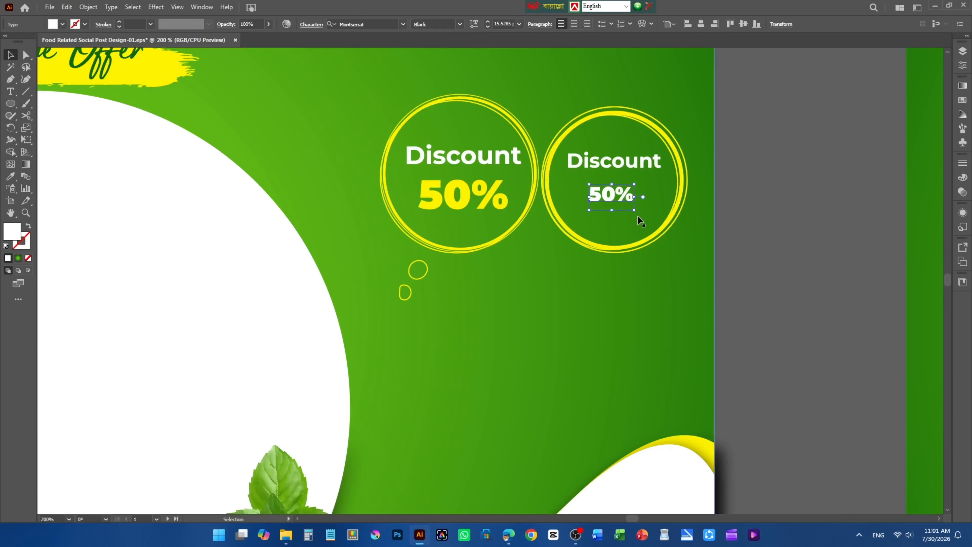
Enlarge the new "50%" to about 27.6 pt, position it below "Discount" and recolor it yellow by sampling the finished badge's "50%".
{"action": "left_click_drag", "start_coordinate": [633, 211], "coordinate": [679, 234]}
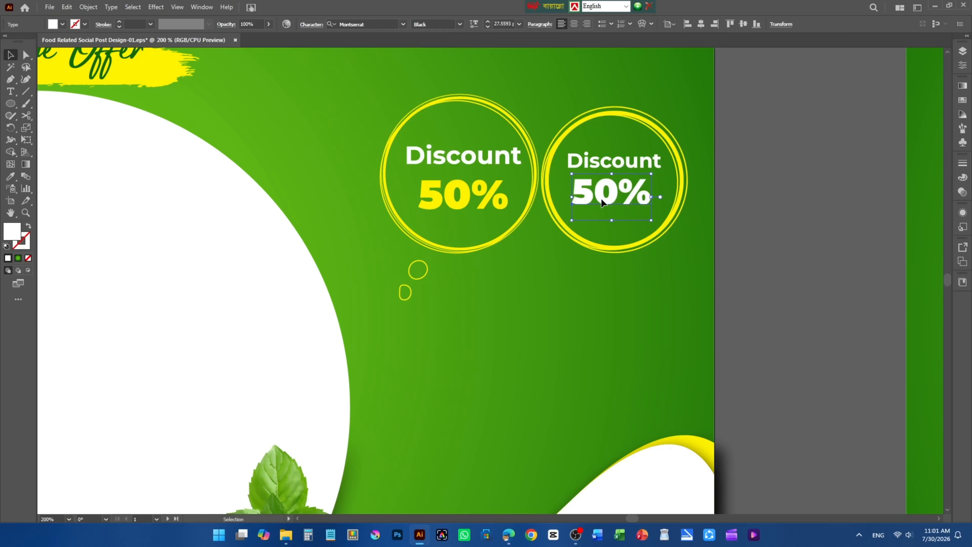
{"action": "left_click_drag", "start_coordinate": [603, 204], "coordinate": [606, 208]}
{"action": "key", "text": "i"}
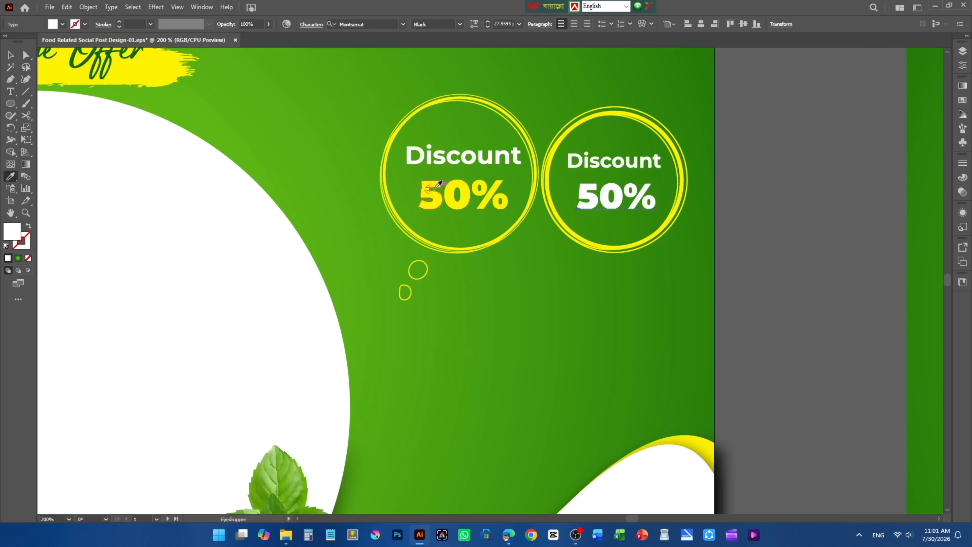
{"action": "left_click", "coordinate": [429, 190]}
{"action": "left_click", "coordinate": [10, 55]}
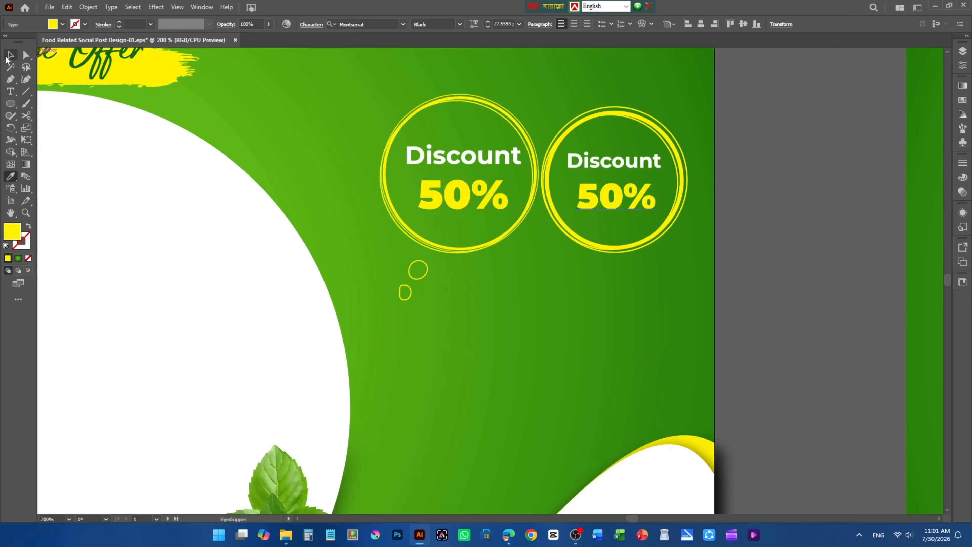
{"action": "left_click", "coordinate": [746, 210]}
Trace the two small tail bubbles below the finished discount badge freehand with the Pencil tool.
{"action": "scroll", "coordinate": [592, 189], "scroll_direction": "down", "scroll_amount": 1}
{"action": "scroll", "coordinate": [662, 216], "scroll_direction": "up", "scroll_amount": 1}
{"action": "scroll", "coordinate": [640, 214], "scroll_direction": "down", "scroll_amount": 2}
{"action": "scroll", "coordinate": [548, 240], "scroll_direction": "up", "scroll_amount": 4}
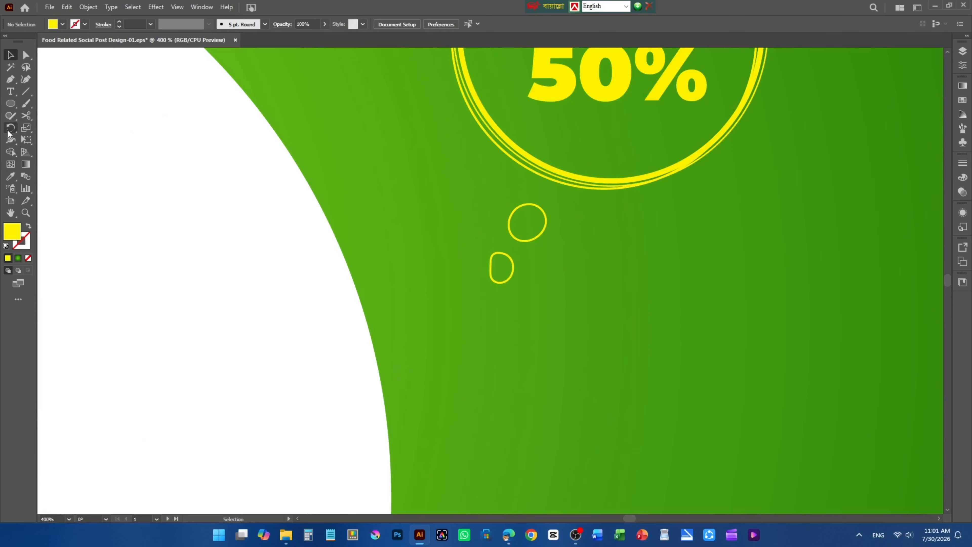
{"action": "mouse_move", "coordinate": [10, 115]}
{"action": "left_mouse_down"}
{"action": "mouse_move", "coordinate": [57, 139]}
{"action": "mouse_move", "coordinate": [57, 126]}
{"action": "left_mouse_up"}
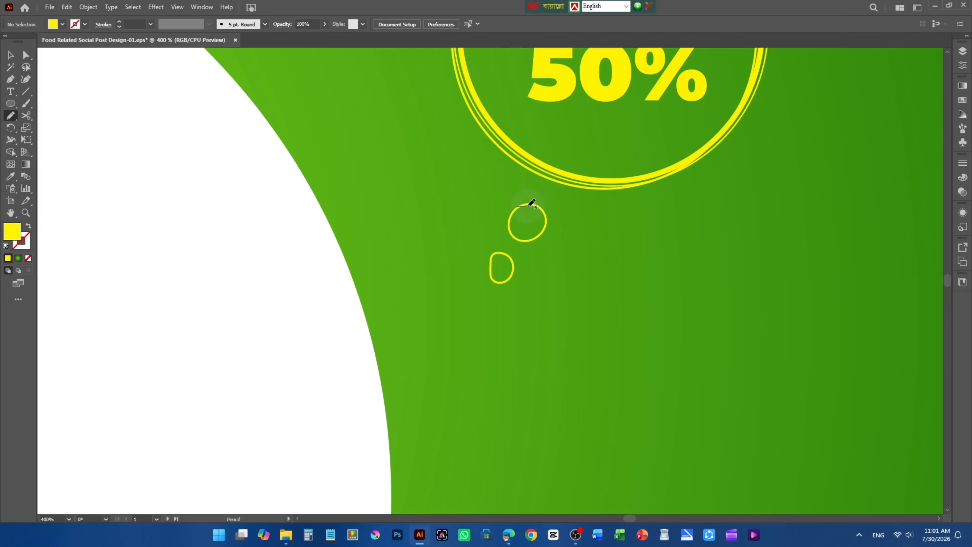
{"action": "left_click_drag", "start_coordinate": [509, 214], "coordinate": [518, 206]}
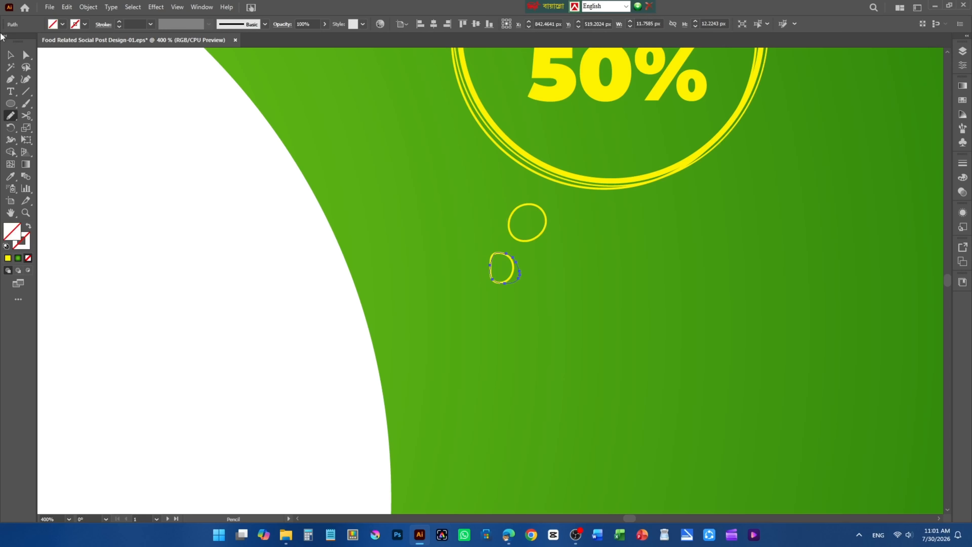
Move the two traced bubbles beside the originals and give them the yellow 0.75 pt stroke sampled from a finished bubble.
{"action": "left_click", "coordinate": [9, 55]}
{"action": "left_click_drag", "start_coordinate": [488, 201], "coordinate": [619, 251]}
{"action": "key", "text": "ctrl+z"}
{"action": "left_click", "coordinate": [610, 275]}
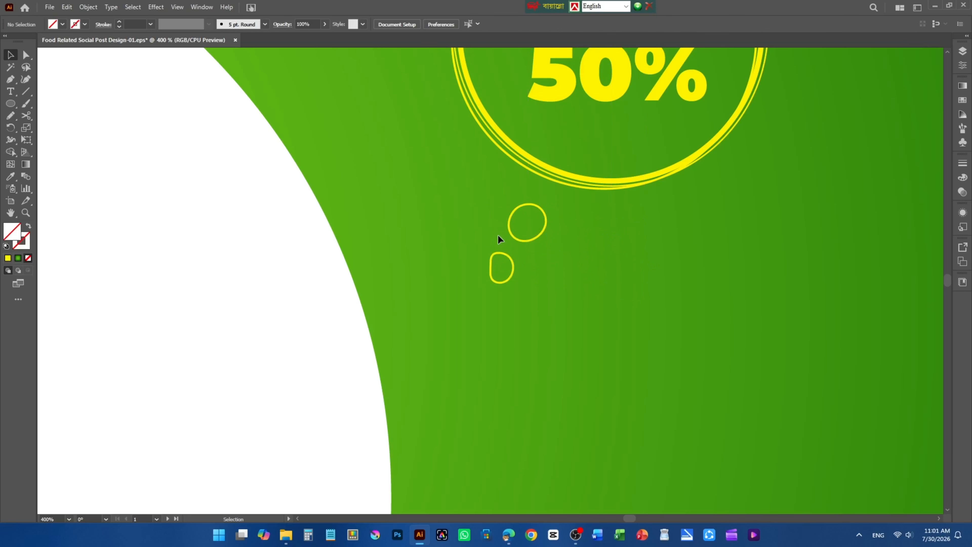
{"action": "left_click", "coordinate": [505, 230]}
{"action": "left_click_drag", "start_coordinate": [504, 257], "coordinate": [572, 265]}
{"action": "left_click", "coordinate": [8, 177]}
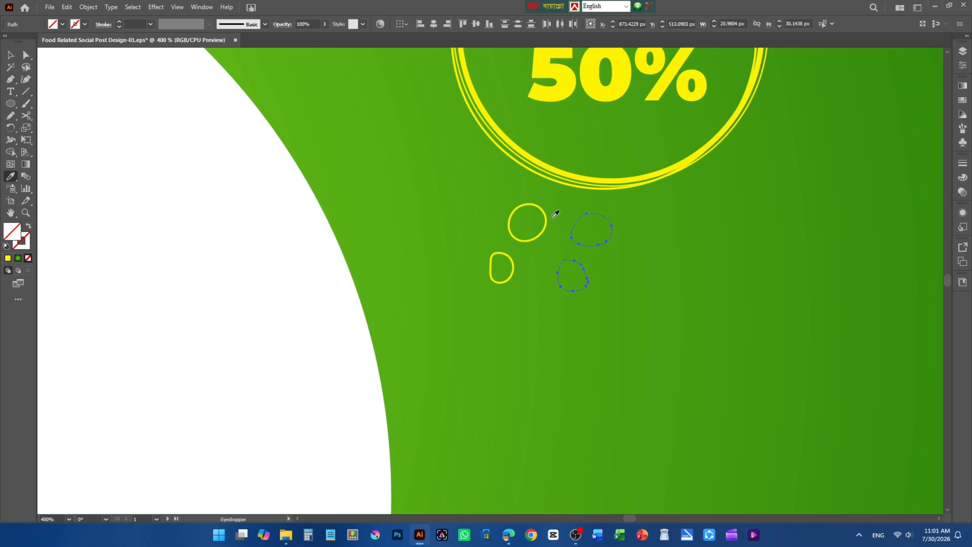
{"action": "left_click", "coordinate": [516, 207]}
{"action": "key", "text": "v"}
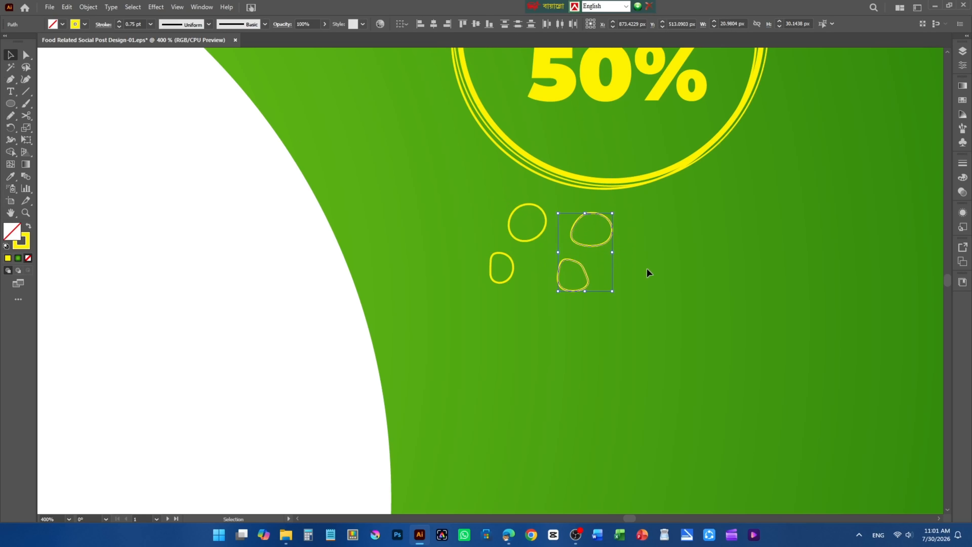
Rotate the upper traced bubble counterclockwise and even out its outline with the Smooth tool.
{"action": "left_click", "coordinate": [584, 223]}
{"action": "scroll", "coordinate": [584, 223], "scroll_direction": "up", "scroll_amount": 1}
{"action": "left_click", "coordinate": [586, 256]}
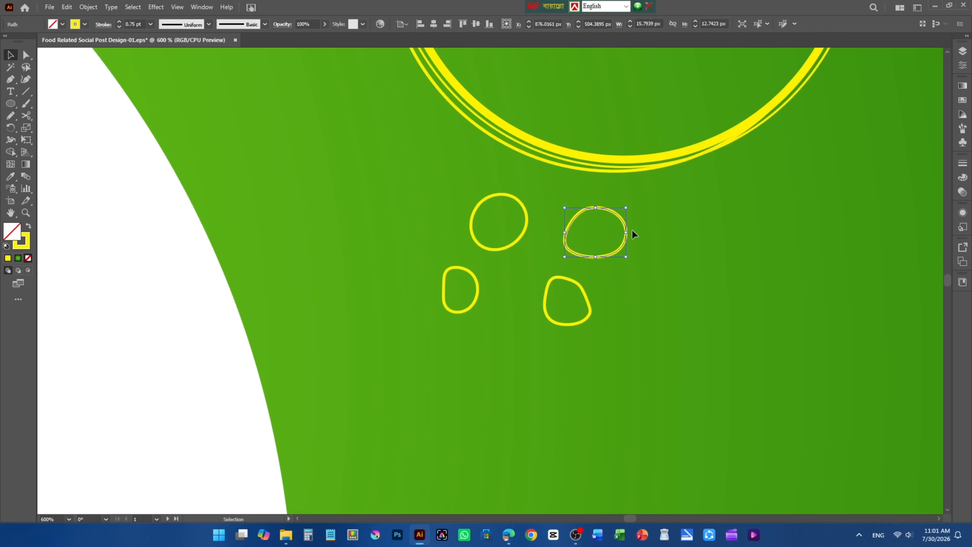
{"action": "left_click_drag", "start_coordinate": [630, 225], "coordinate": [628, 213]}
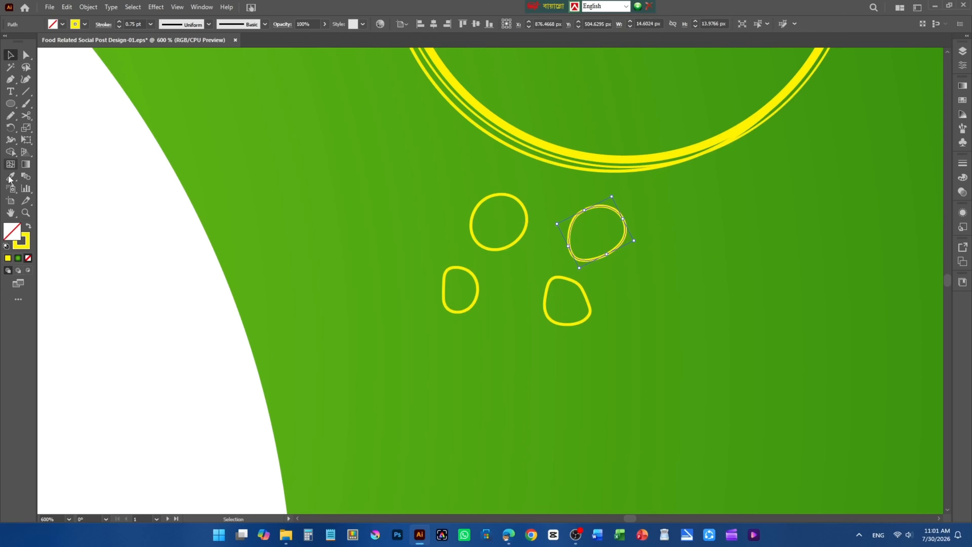
{"action": "left_click_drag", "start_coordinate": [10, 115], "coordinate": [46, 142]}
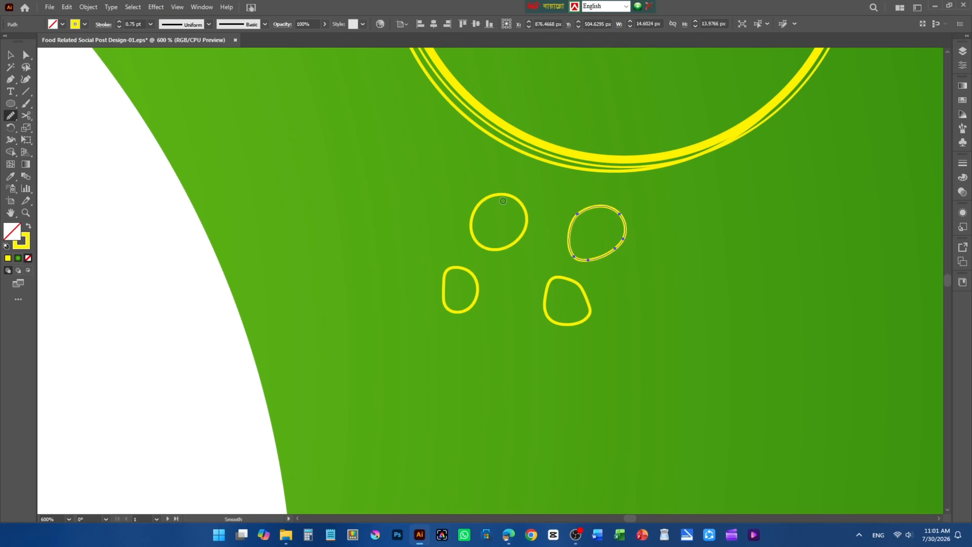
{"action": "mouse_move", "coordinate": [581, 212]}
{"action": "left_mouse_down"}
{"action": "mouse_move", "coordinate": [589, 263]}
{"action": "mouse_move", "coordinate": [601, 258]}
{"action": "mouse_move", "coordinate": [588, 265]}
{"action": "left_mouse_up"}
{"action": "left_click", "coordinate": [6, 60]}
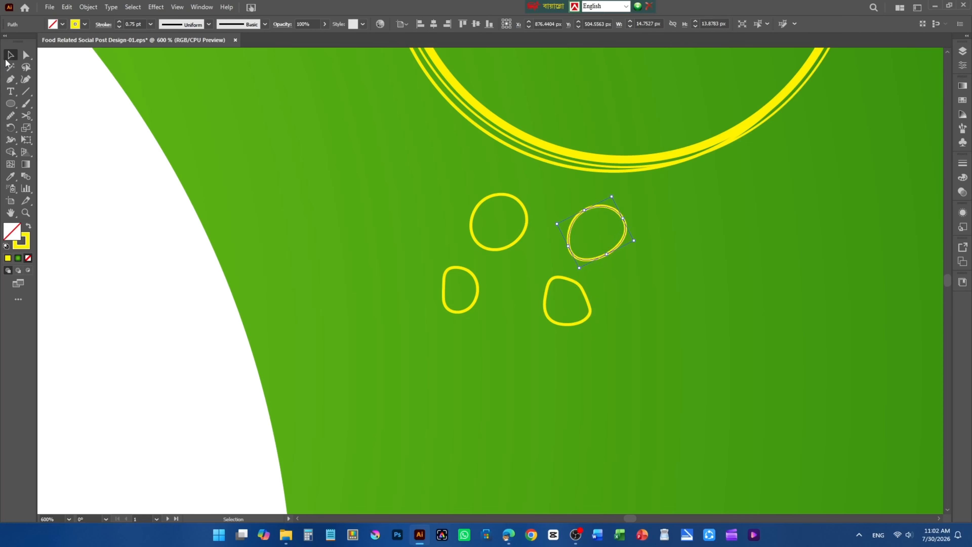
Round off the corners of the lower traced bubble with the Smooth tool.
{"action": "left_click", "coordinate": [586, 317]}
{"action": "left_click", "coordinate": [11, 115]}
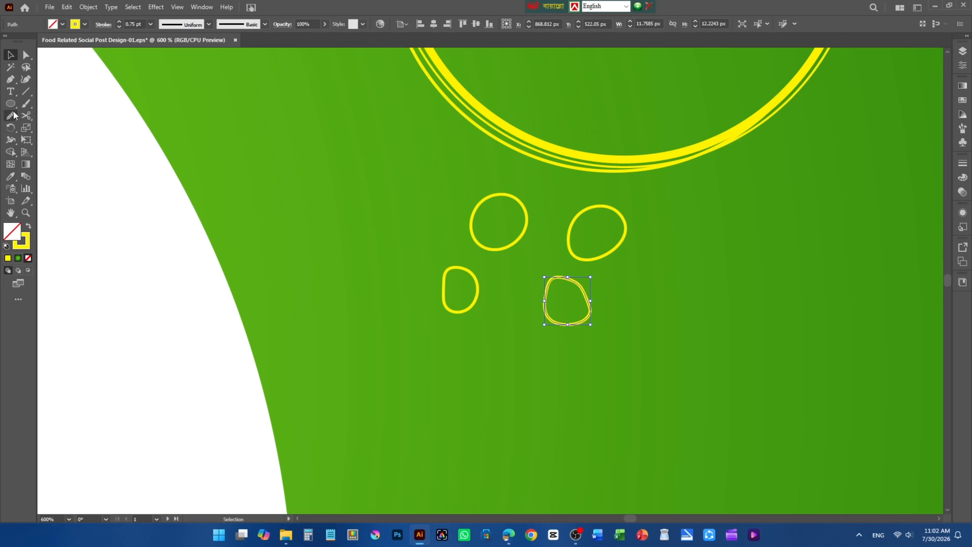
{"action": "left_click_drag", "start_coordinate": [591, 312], "coordinate": [592, 314]}
{"action": "mouse_move", "coordinate": [559, 277]}
{"action": "left_mouse_down"}
{"action": "mouse_move", "coordinate": [541, 304]}
{"action": "mouse_move", "coordinate": [547, 336]}
{"action": "mouse_move", "coordinate": [561, 326]}
{"action": "left_mouse_up"}
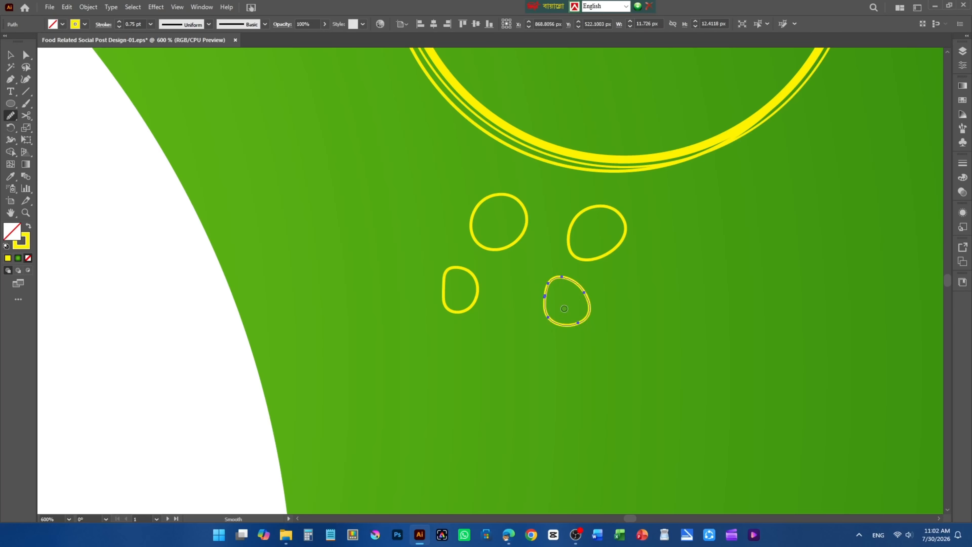
Delete both traced bubbles, keeping the finished badge's original tail bubbles.
{"action": "scroll", "coordinate": [504, 247], "scroll_direction": "down", "scroll_amount": 2}
{"action": "left_click", "coordinate": [10, 55]}
{"action": "scroll", "coordinate": [524, 271], "scroll_direction": "up", "scroll_amount": 1}
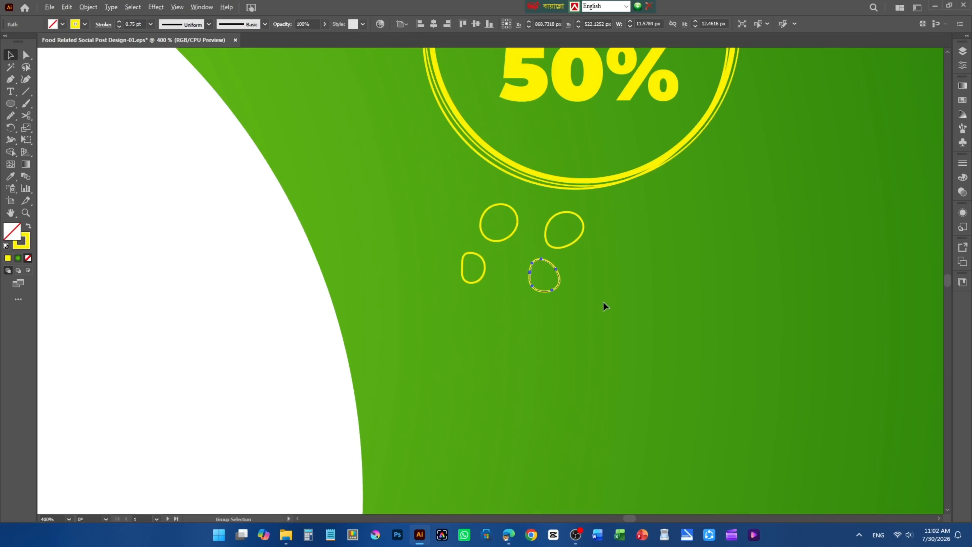
{"action": "left_click_drag", "start_coordinate": [610, 308], "coordinate": [546, 227]}
{"action": "key", "text": "Delete"}
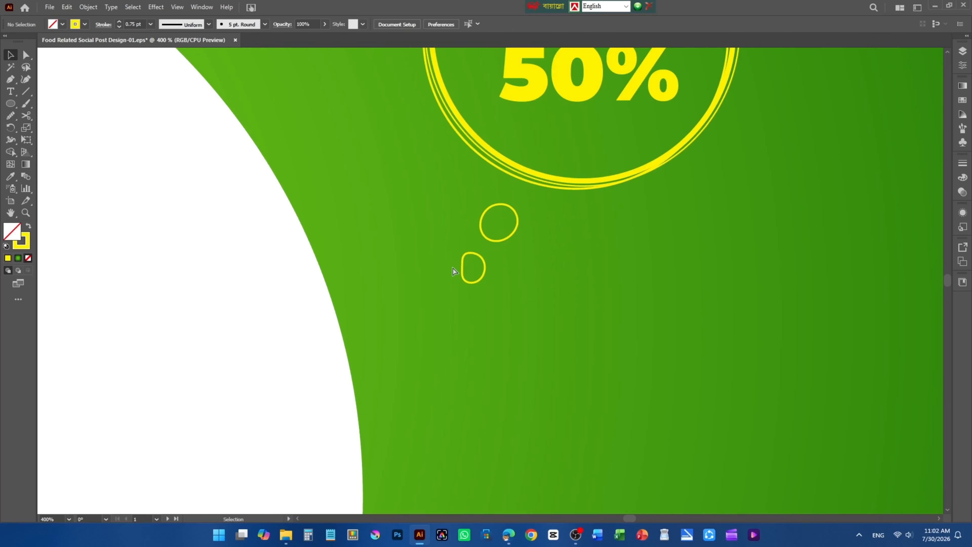
Copy the finished "Discount 50%" badge with its tail bubbles to the matching place on the second artboard.
{"action": "scroll", "coordinate": [452, 269], "scroll_direction": "down", "scroll_amount": 3}
{"action": "scroll", "coordinate": [451, 269], "scroll_direction": "down", "scroll_amount": 2}
{"action": "scroll", "coordinate": [447, 214], "scroll_direction": "down", "scroll_amount": 2}
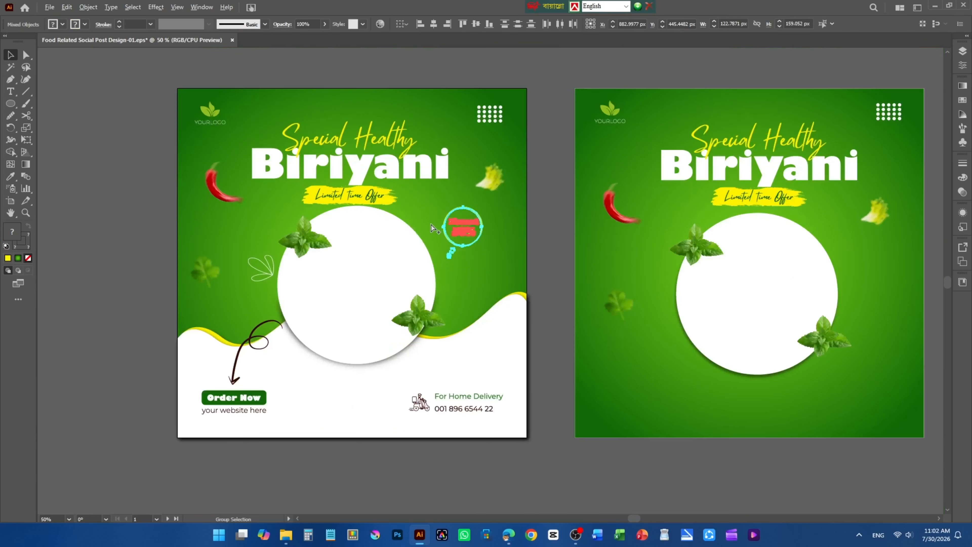
{"action": "left_click_drag", "start_coordinate": [445, 233], "coordinate": [712, 241]}
{"action": "left_click", "coordinate": [799, 245]}
Trace the largest petal of the white line ornament beside the circle as a closed curved path with the Pen tool.
{"action": "scroll", "coordinate": [714, 239], "scroll_direction": "up", "scroll_amount": 4}
{"action": "scroll", "coordinate": [739, 218], "scroll_direction": "down", "scroll_amount": 4}
{"action": "scroll", "coordinate": [356, 242], "scroll_direction": "up", "scroll_amount": 5}
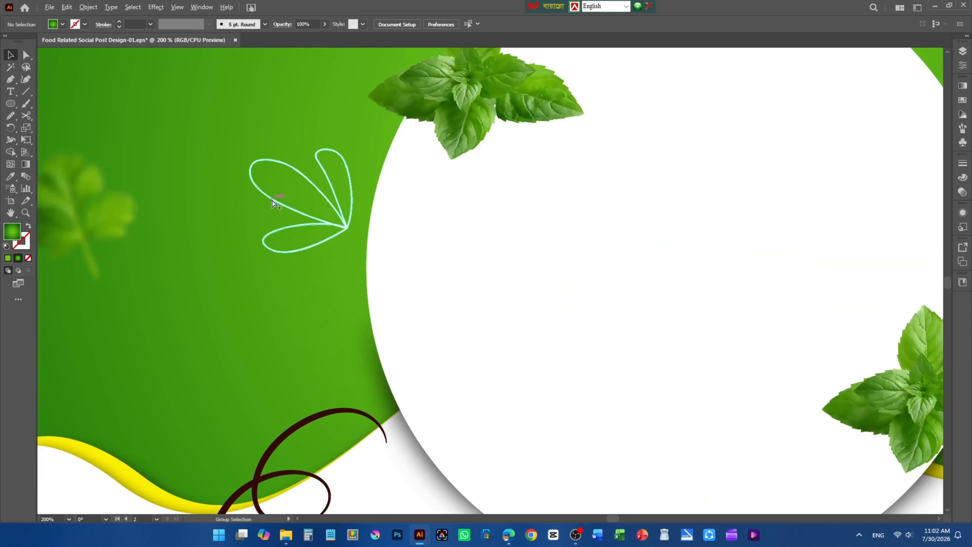
{"action": "scroll", "coordinate": [271, 201], "scroll_direction": "up", "scroll_amount": 3}
{"action": "left_click", "coordinate": [333, 188]}
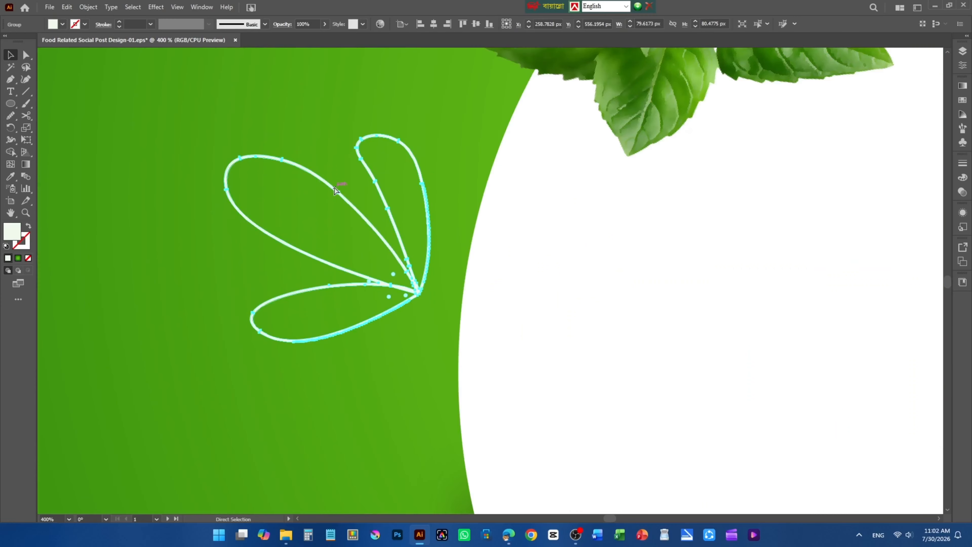
{"action": "key", "text": "ctrl+shift+a"}
{"action": "left_click", "coordinate": [10, 79]}
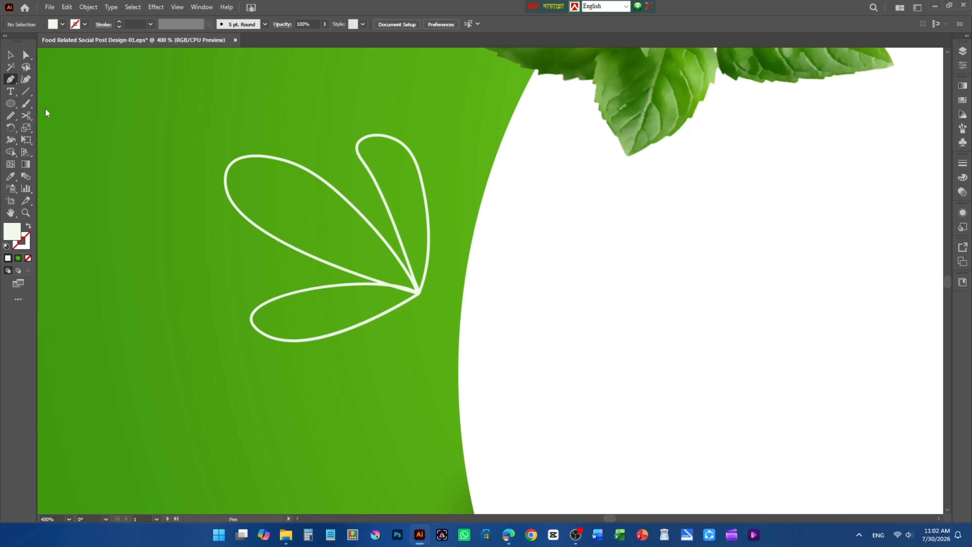
{"action": "scroll", "coordinate": [226, 242], "scroll_direction": "up", "scroll_amount": 3}
{"action": "left_click", "coordinate": [612, 344]}
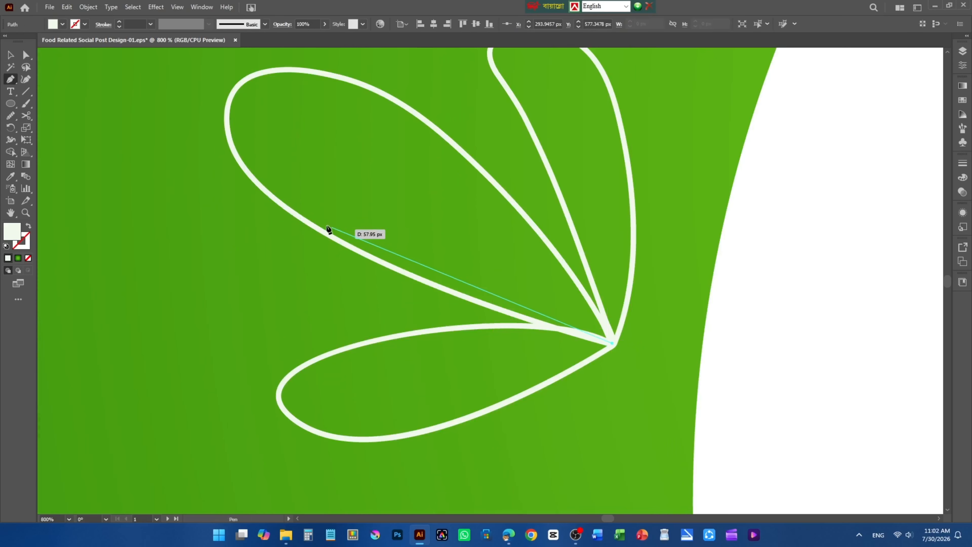
{"action": "left_click_drag", "start_coordinate": [244, 169], "coordinate": [217, 97]}
{"action": "left_click_drag", "start_coordinate": [316, 73], "coordinate": [409, 99]}
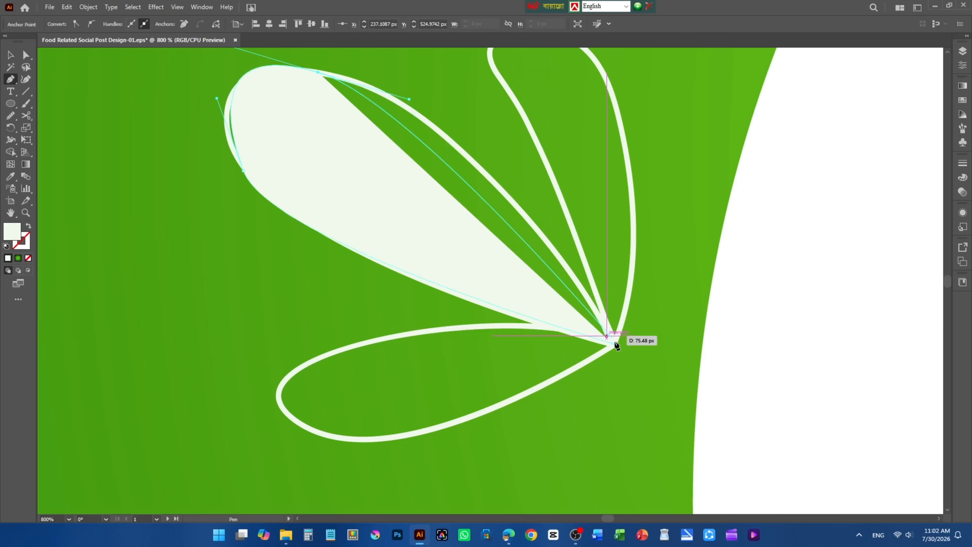
{"action": "mouse_move", "coordinate": [612, 344]}
{"action": "left_mouse_down"}
{"action": "mouse_move", "coordinate": [644, 432]}
{"action": "mouse_move", "coordinate": [678, 479]}
{"action": "left_mouse_up"}
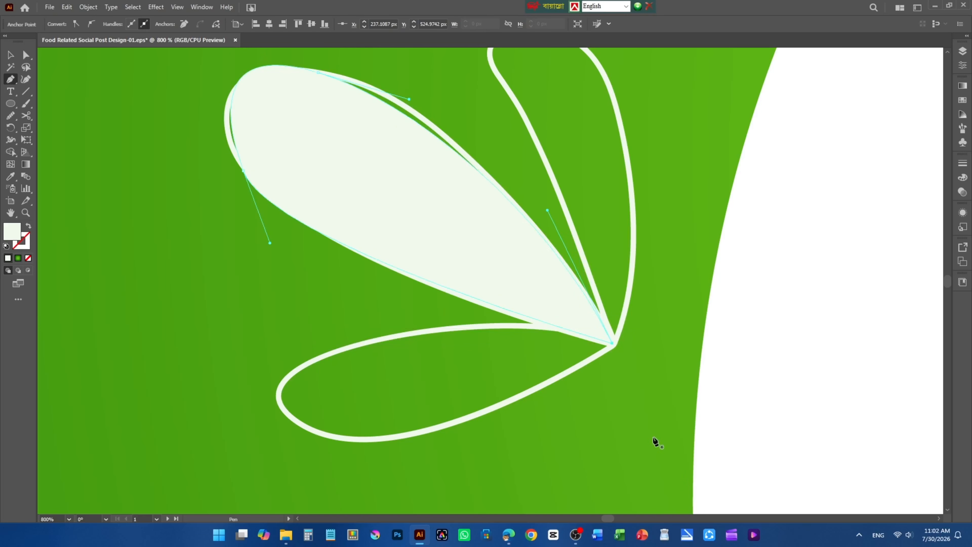
Swap the traced petal's fill to a 1 pt white outline and move it to the left of the ornament.
{"action": "key", "text": "shift+x"}
{"action": "left_click", "coordinate": [11, 55]}
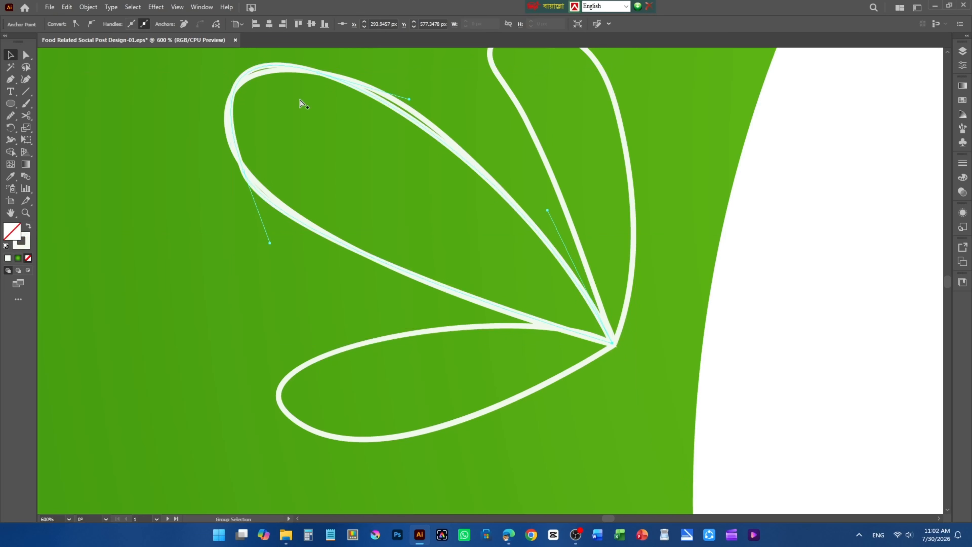
{"action": "scroll", "coordinate": [301, 102], "scroll_direction": "down", "scroll_amount": 2}
{"action": "mouse_move", "coordinate": [354, 111]}
{"action": "left_mouse_down"}
{"action": "mouse_move", "coordinate": [211, 175]}
{"action": "mouse_move", "coordinate": [198, 195]}
{"action": "left_mouse_up"}
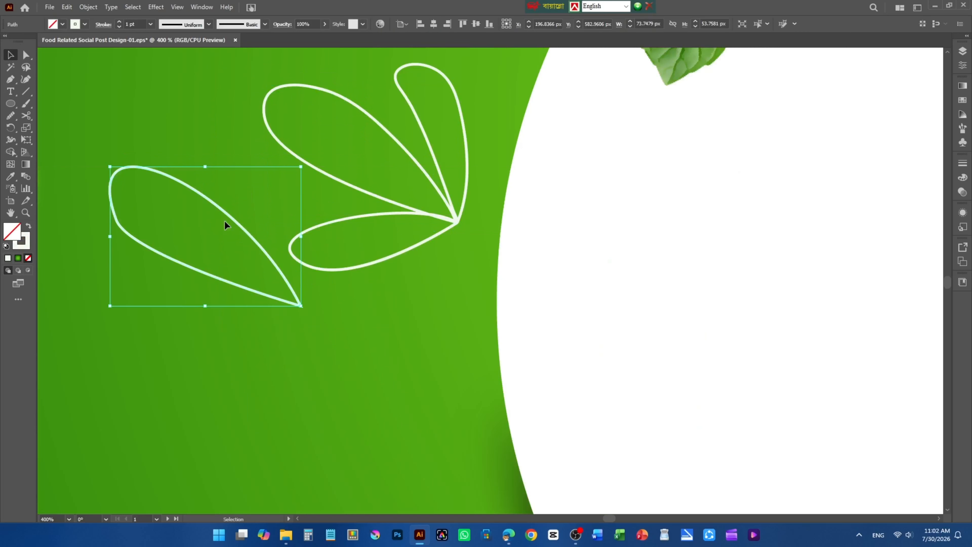
Smooth the traced petal's lower and left edges with the Smooth tool.
{"action": "left_click", "coordinate": [10, 115]}
{"action": "left_click", "coordinate": [57, 140]}
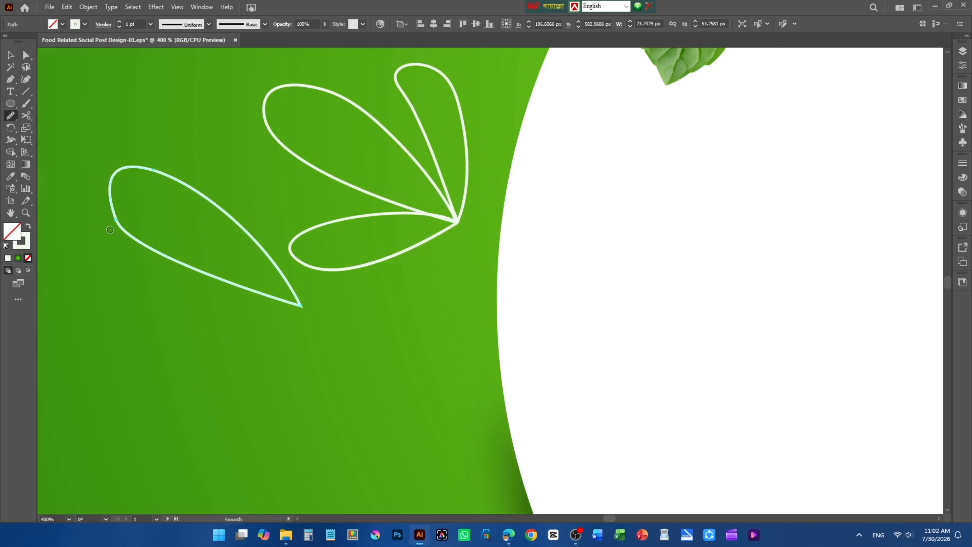
{"action": "left_click_drag", "start_coordinate": [183, 255], "coordinate": [216, 275]}
{"action": "mouse_move", "coordinate": [109, 188]}
{"action": "left_mouse_down"}
{"action": "mouse_move", "coordinate": [176, 262]}
{"action": "mouse_move", "coordinate": [109, 195]}
{"action": "left_mouse_up"}
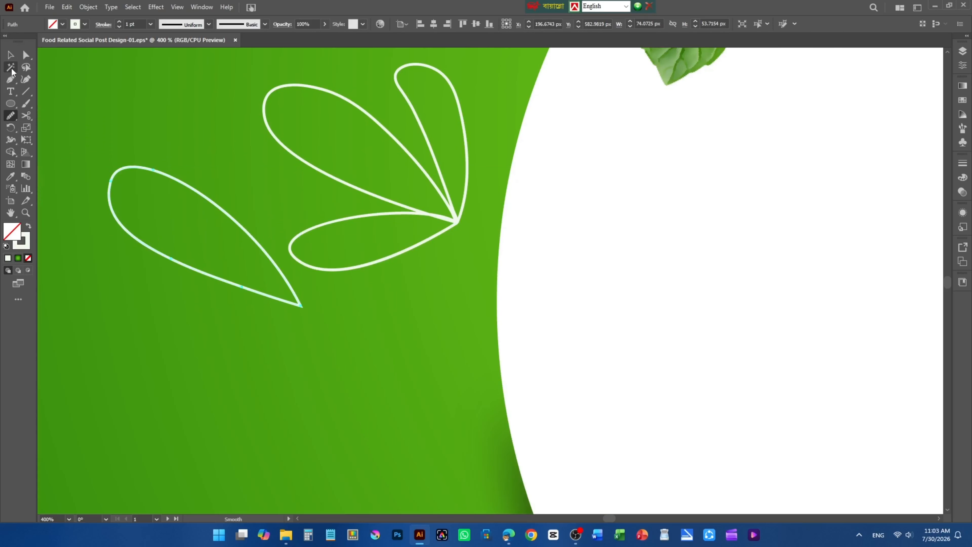
Remove the traced practice petal from the artboard.
{"action": "left_click", "coordinate": [10, 55]}
{"action": "left_click", "coordinate": [128, 108]}
{"action": "left_click", "coordinate": [255, 241]}
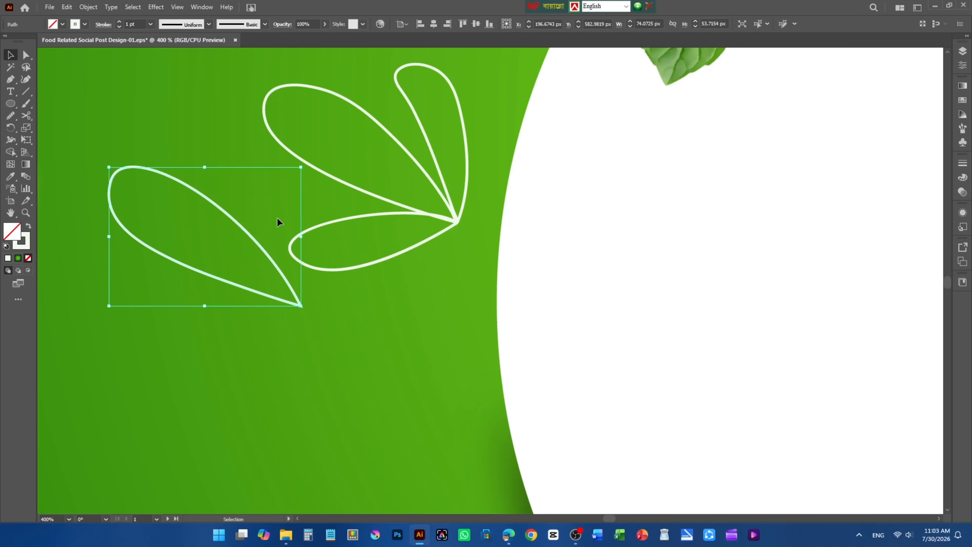
{"action": "left_click", "coordinate": [175, 160]}
Copy the white three-petal line ornament to the left of the circle on the second artboard.
{"action": "scroll", "coordinate": [298, 182], "scroll_direction": "down", "scroll_amount": 4}
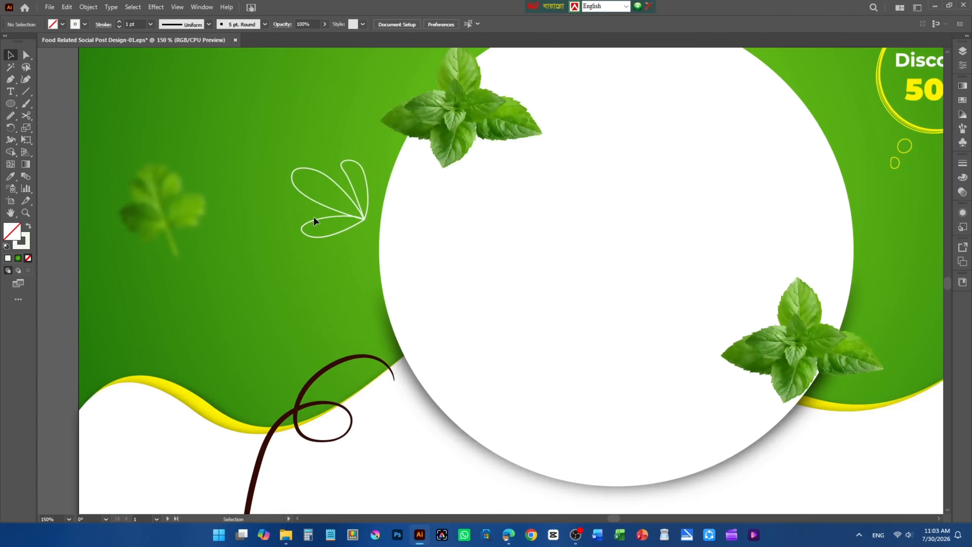
{"action": "scroll", "coordinate": [306, 222], "scroll_direction": "down", "scroll_amount": 3}
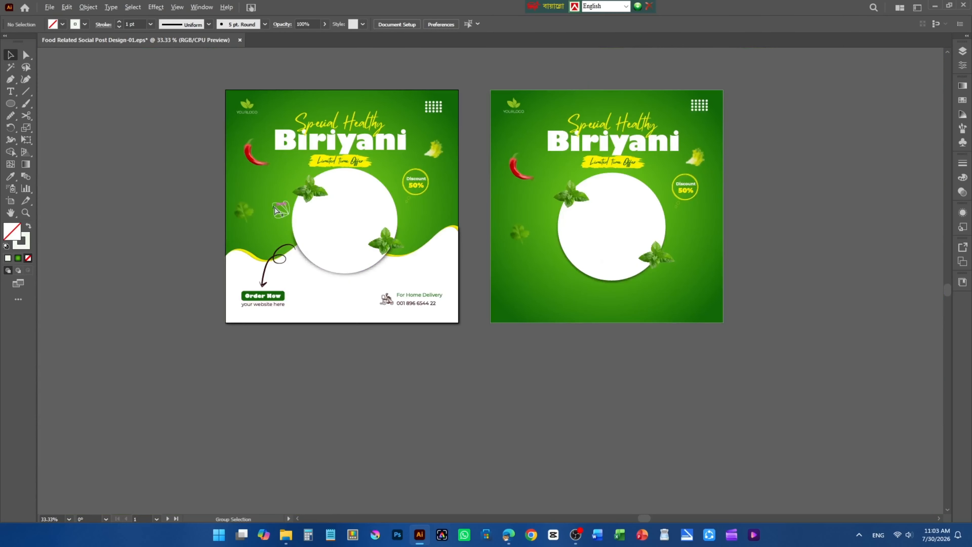
{"action": "key", "text": "ctrl+a"}
{"action": "left_click", "coordinate": [209, 152]}
{"action": "scroll", "coordinate": [275, 225], "scroll_direction": "up", "scroll_amount": 2}
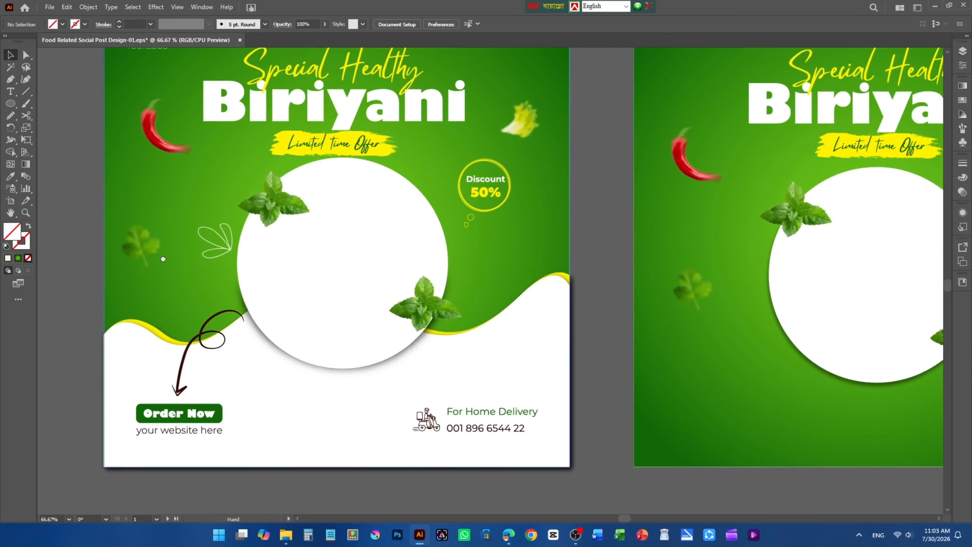
{"action": "scroll", "coordinate": [164, 250], "scroll_direction": "down", "scroll_amount": 1}
{"action": "left_click", "coordinate": [189, 252]}
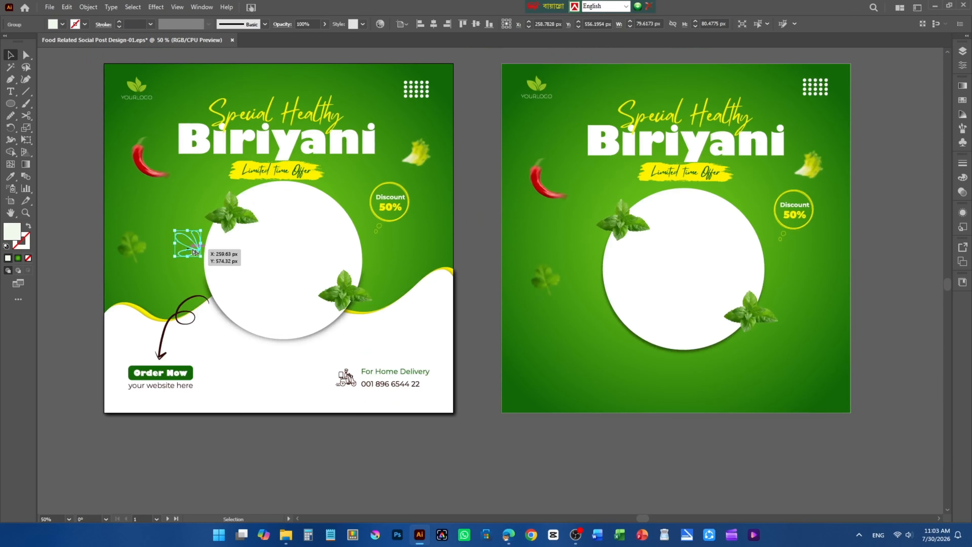
{"action": "left_click_drag", "start_coordinate": [195, 252], "coordinate": [527, 281]}
Move the second artboard's upper mint leaves about 20 px right and 28 px up, and shift its petal ornament slightly upward.
{"action": "left_click_drag", "start_coordinate": [625, 221], "coordinate": [631, 213]}
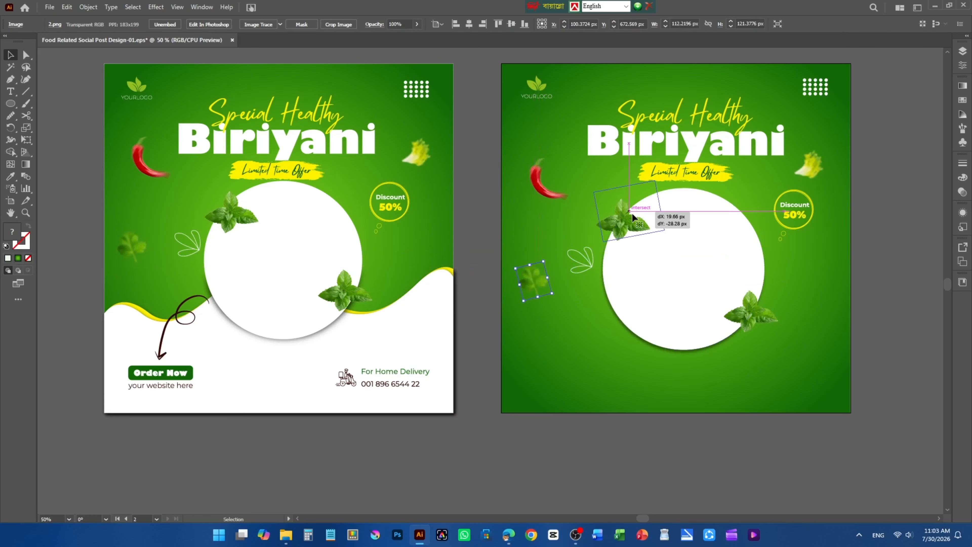
{"action": "left_click", "coordinate": [580, 256]}
{"action": "left_click_drag", "start_coordinate": [586, 258], "coordinate": [586, 252]}
{"action": "left_click", "coordinate": [482, 217]}
{"action": "scroll", "coordinate": [582, 178], "scroll_direction": "down", "scroll_amount": 1}
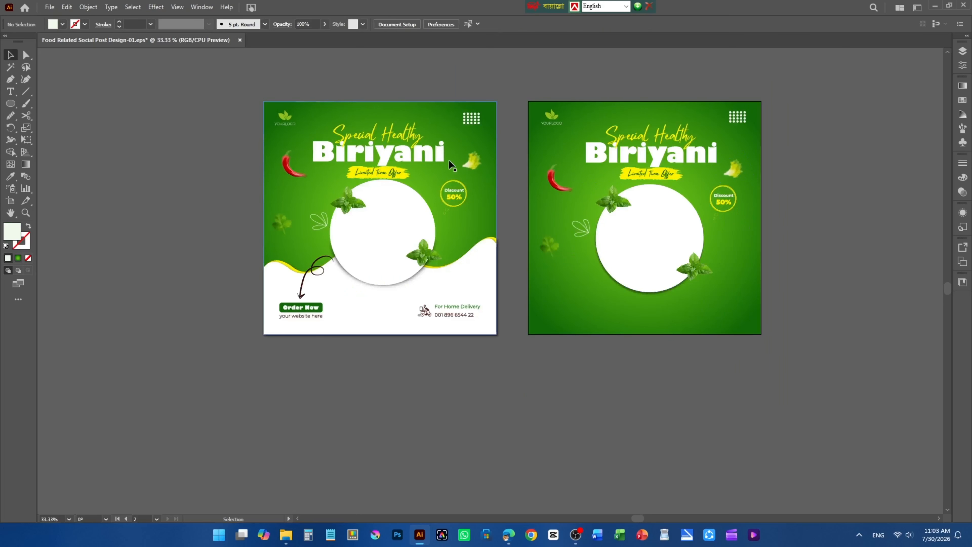
Draw a looped arrow about 172 × 197 px freehand with the Pencil tool beside the first artboard's existing arrow.
{"action": "scroll", "coordinate": [284, 287], "scroll_direction": "up", "scroll_amount": 2}
{"action": "scroll", "coordinate": [296, 278], "scroll_direction": "up", "scroll_amount": 2}
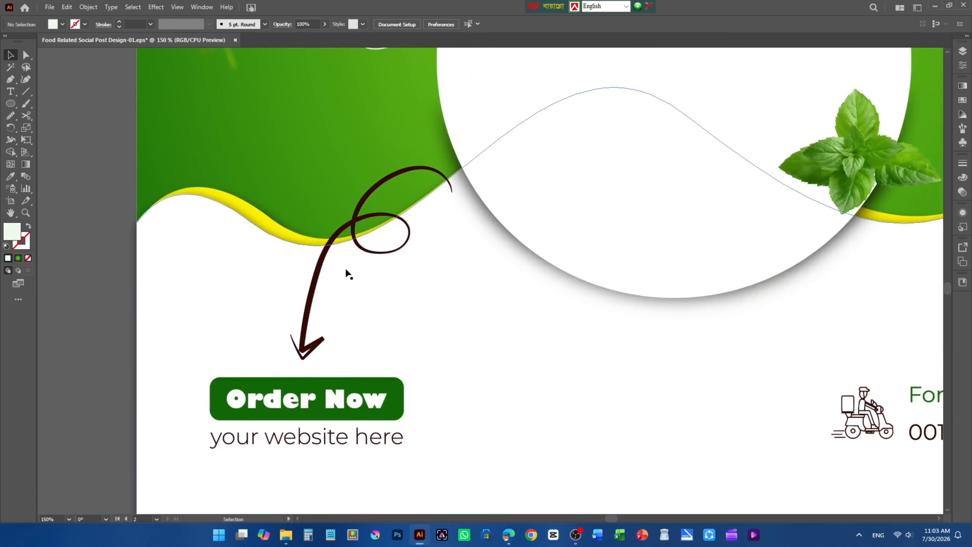
{"action": "left_click", "coordinate": [332, 268]}
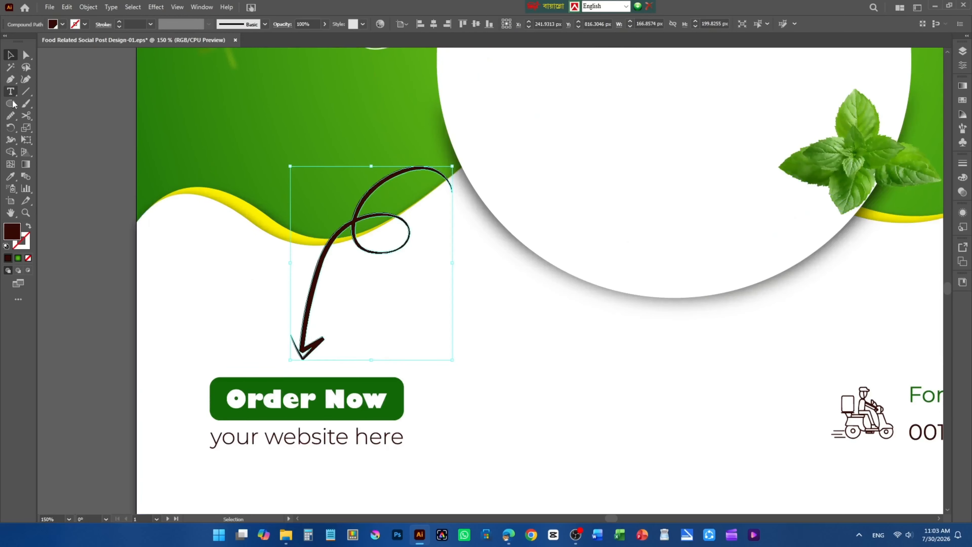
{"action": "left_click", "coordinate": [11, 116]}
{"action": "left_click", "coordinate": [11, 115]}
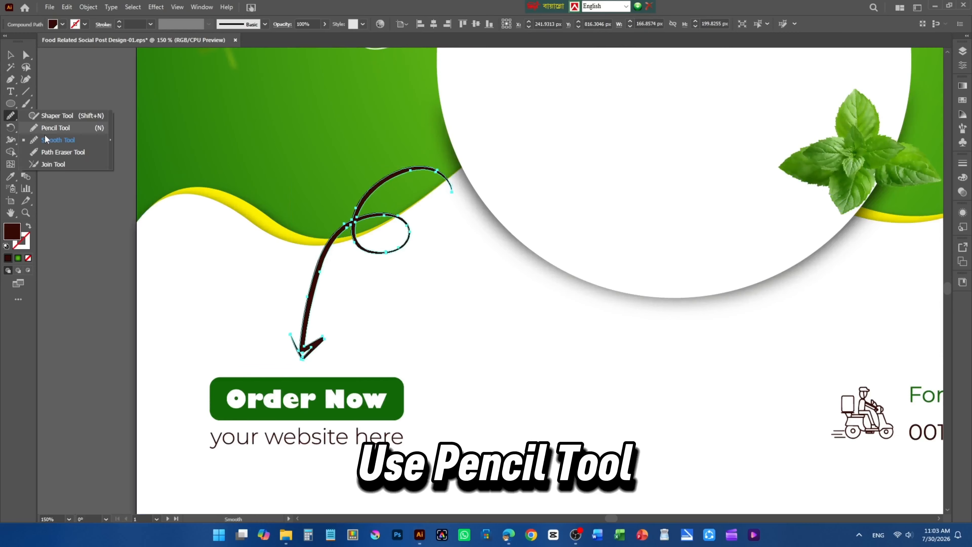
{"action": "left_click", "coordinate": [54, 128]}
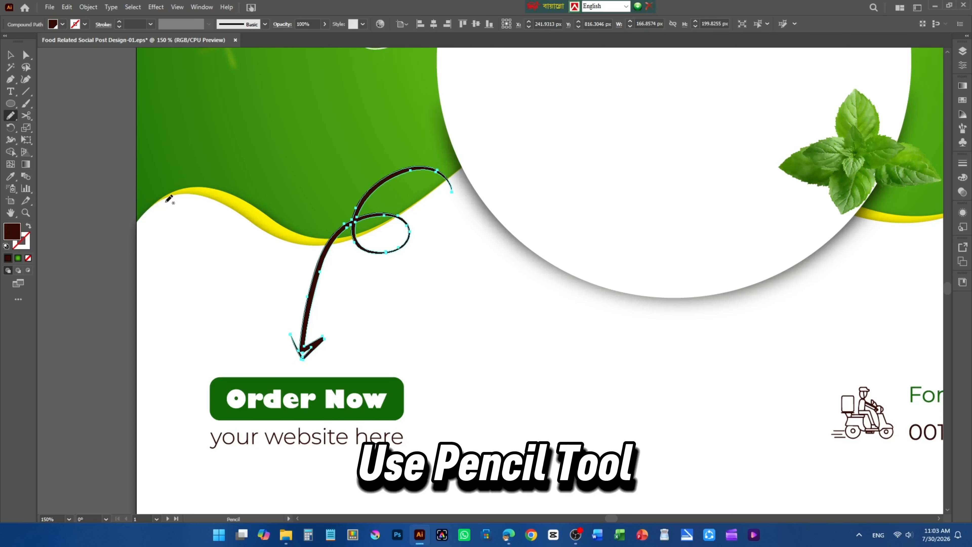
{"action": "left_click_drag", "start_coordinate": [406, 382], "coordinate": [356, 342]}
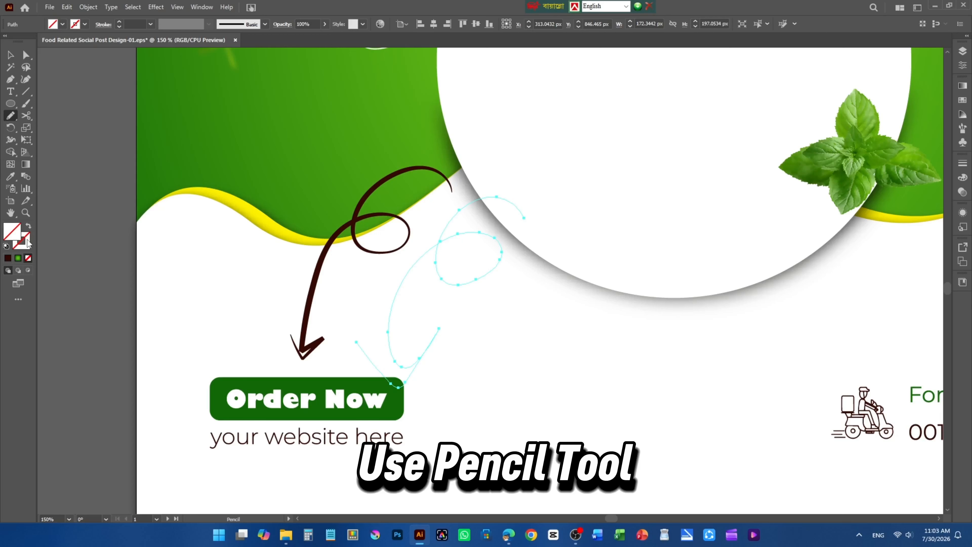
Give the drawn arrow a dark brown 5 pt stroke with a variable-width profile.
{"action": "left_click", "coordinate": [28, 243]}
{"action": "left_click", "coordinate": [8, 258]}
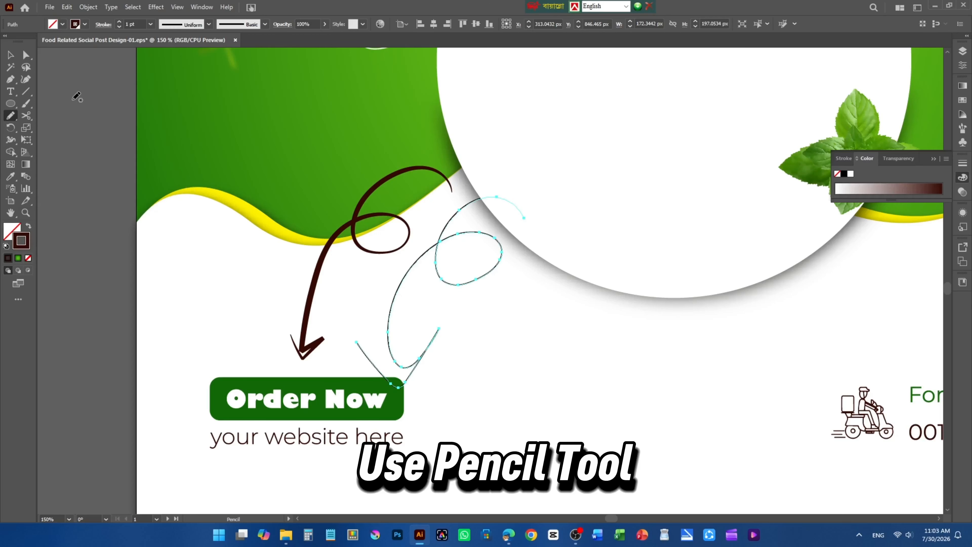
{"action": "left_click", "coordinate": [119, 21]}
{"action": "left_click", "coordinate": [119, 22]}
{"action": "left_click", "coordinate": [119, 22]}
{"action": "left_click", "coordinate": [119, 21]}
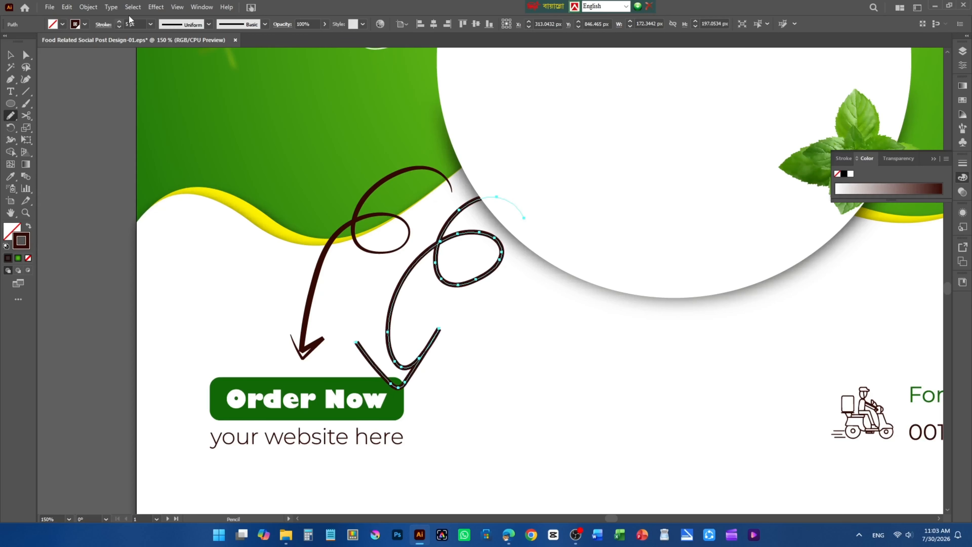
{"action": "left_click", "coordinate": [203, 24]}
{"action": "left_click", "coordinate": [175, 77]}
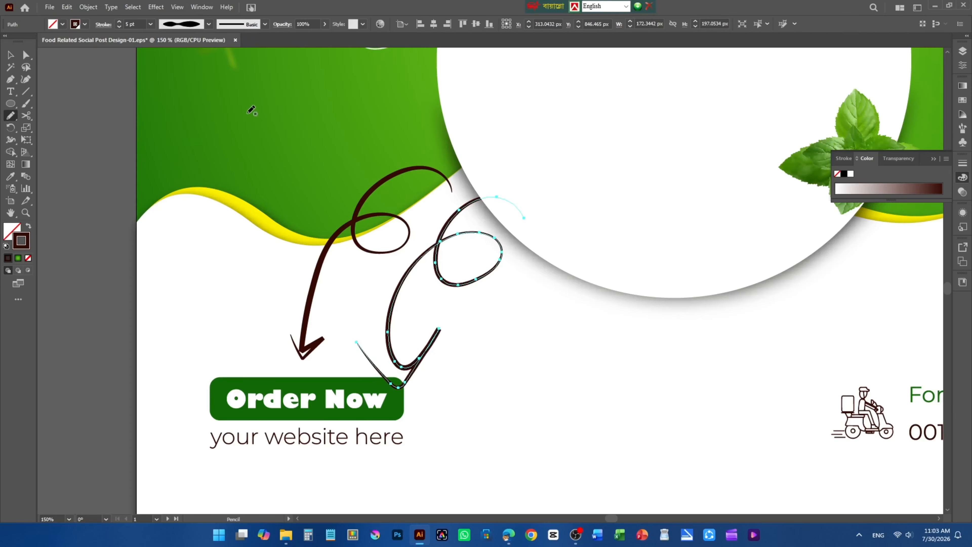
Move the practice arrow to the left of the original arrow for comparison and delete it.
{"action": "left_click", "coordinate": [11, 55]}
{"action": "left_click", "coordinate": [435, 291]}
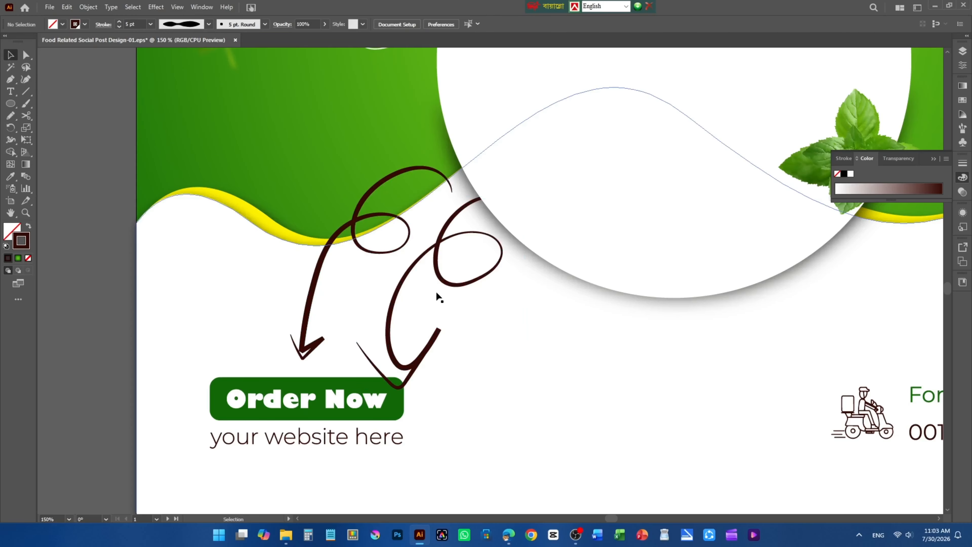
{"action": "left_click_drag", "start_coordinate": [434, 280], "coordinate": [275, 227]}
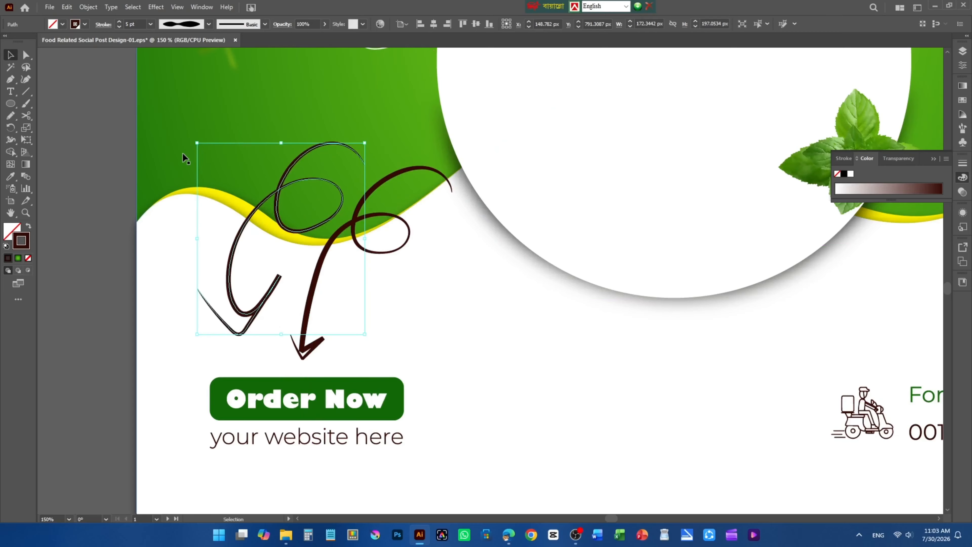
{"action": "left_click", "coordinate": [111, 126]}
{"action": "left_click", "coordinate": [277, 280]}
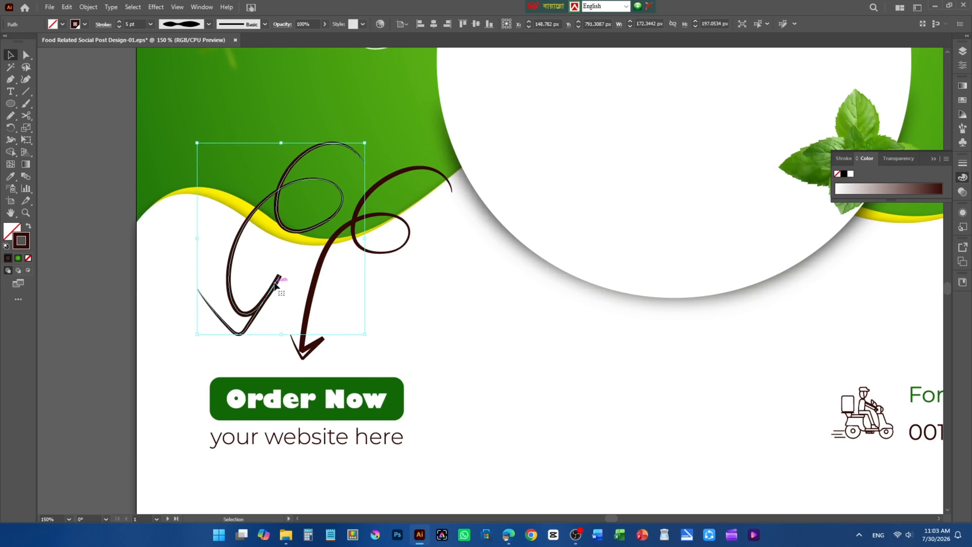
{"action": "key", "text": "Delete"}
Copy the dark brown looped arrow from the first artboard to the lower left of the circle on the second artboard.
{"action": "scroll", "coordinate": [256, 271], "scroll_direction": "down", "scroll_amount": 5}
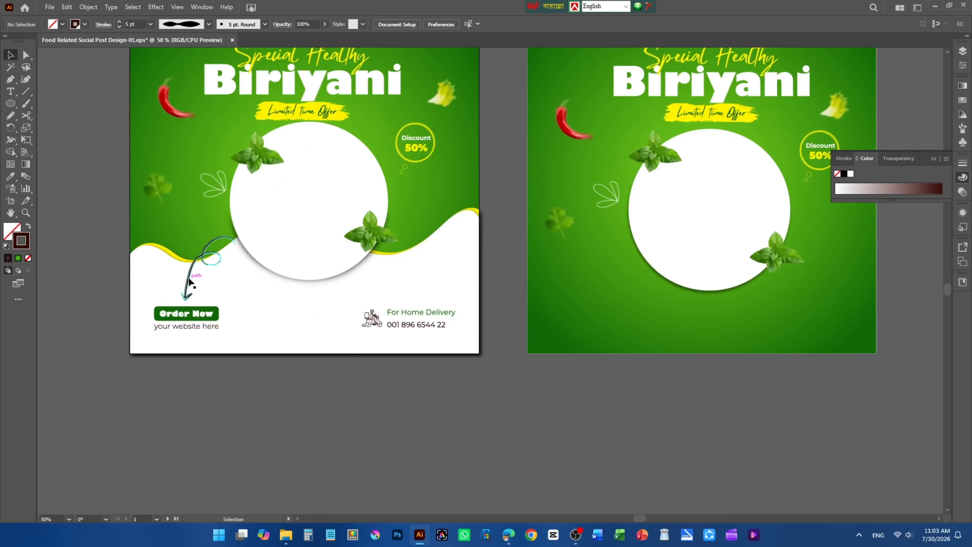
{"action": "left_click", "coordinate": [190, 282]}
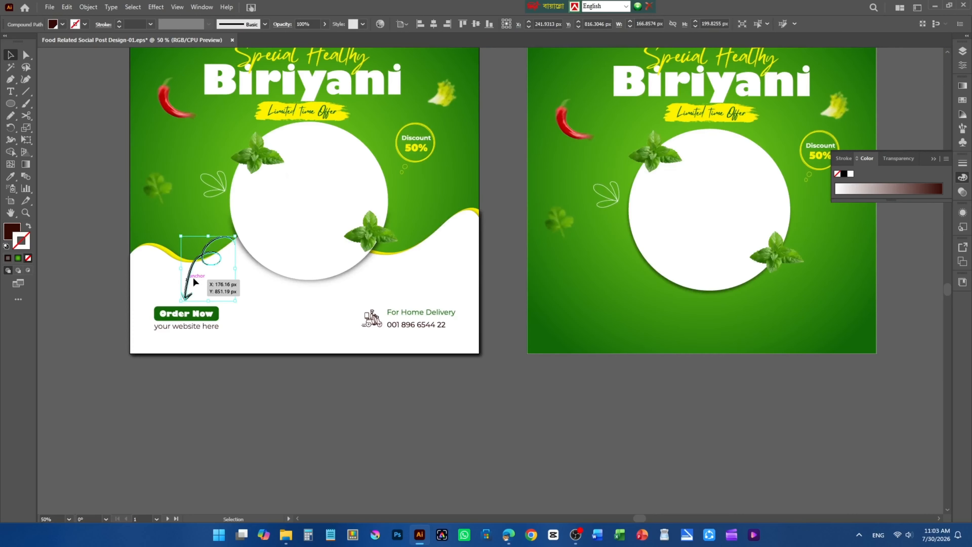
{"action": "left_click_drag", "start_coordinate": [194, 282], "coordinate": [581, 282]}
{"action": "scroll", "coordinate": [546, 311], "scroll_direction": "up", "scroll_amount": 2}
{"action": "scroll", "coordinate": [546, 312], "scroll_direction": "down", "scroll_amount": 1}
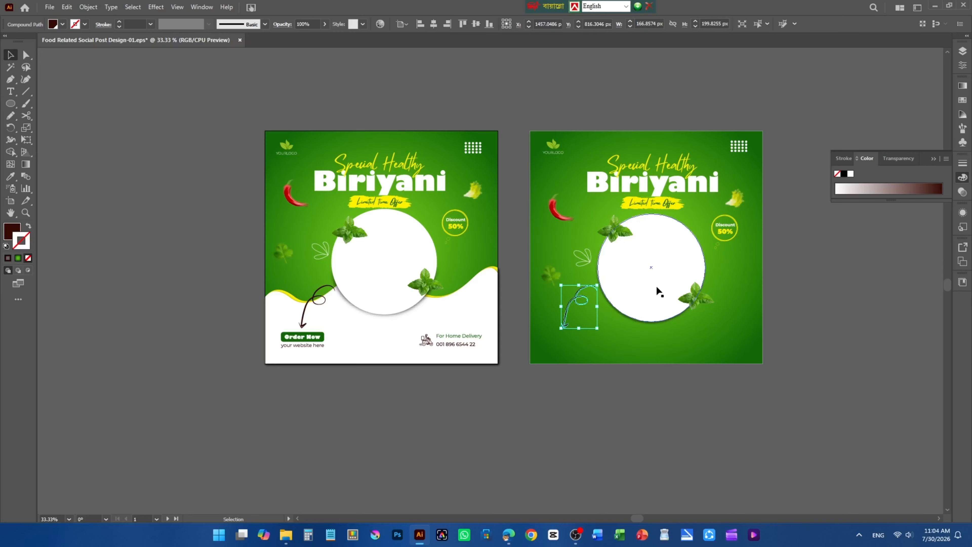
{"action": "scroll", "coordinate": [666, 287], "scroll_direction": "up", "scroll_amount": 1}
{"action": "scroll", "coordinate": [606, 288], "scroll_direction": "down", "scroll_amount": 1}
{"action": "left_click", "coordinate": [809, 303]}
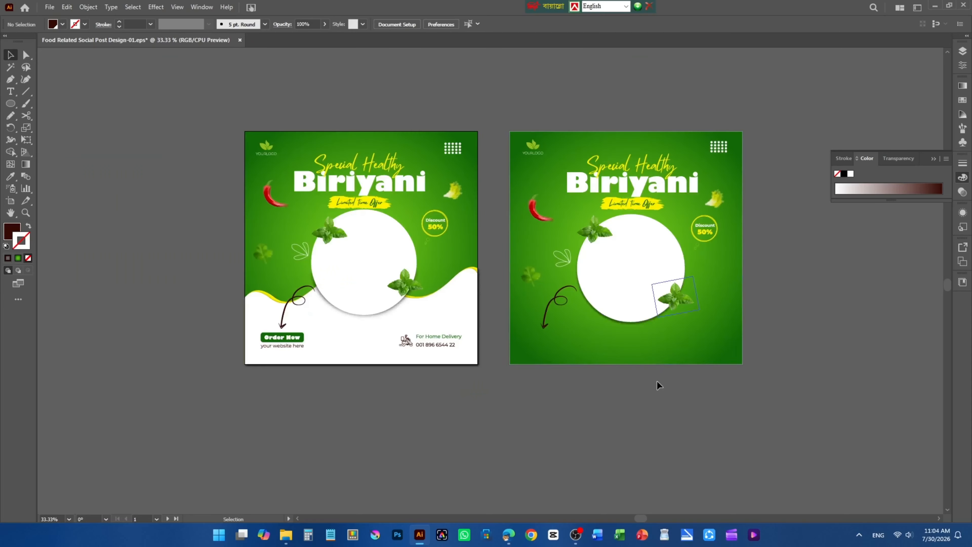
Lock the green gradient background rectangle on the second artboard.
{"action": "scroll", "coordinate": [610, 326], "scroll_direction": "up", "scroll_amount": 1}
{"action": "scroll", "coordinate": [611, 326], "scroll_direction": "down", "scroll_amount": 1}
{"action": "left_click", "coordinate": [560, 288]}
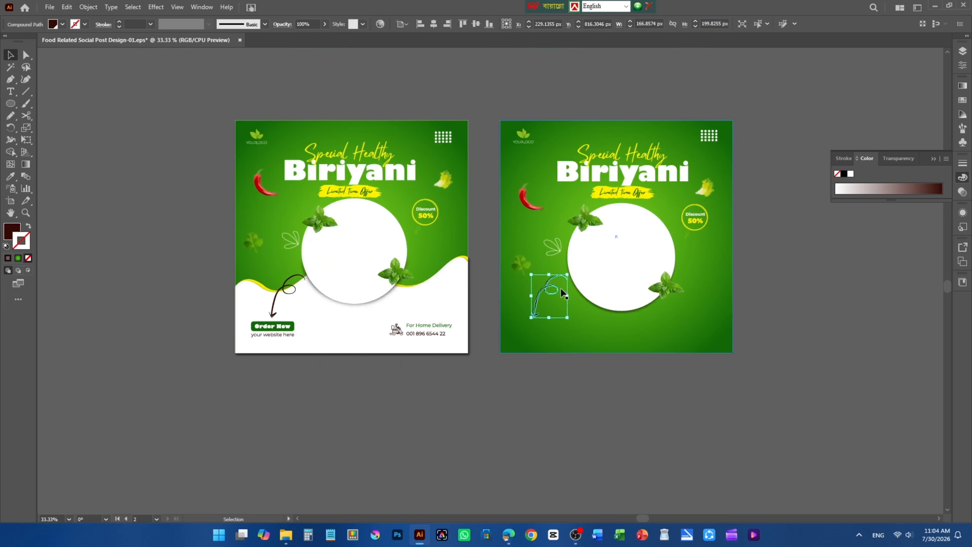
{"action": "left_click", "coordinate": [780, 253]}
{"action": "left_click", "coordinate": [727, 294]}
{"action": "key", "text": "ctrl+2"}
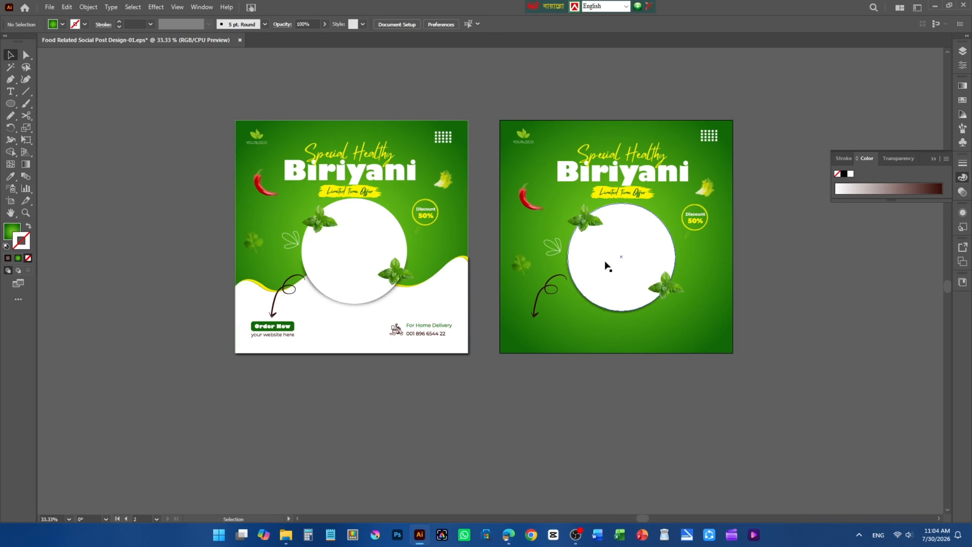
Trace the first artboard's wave with the Pen tool from the left edge, over the crest and dip, up to the circle.
{"action": "scroll", "coordinate": [253, 330], "scroll_direction": "up", "scroll_amount": 2}
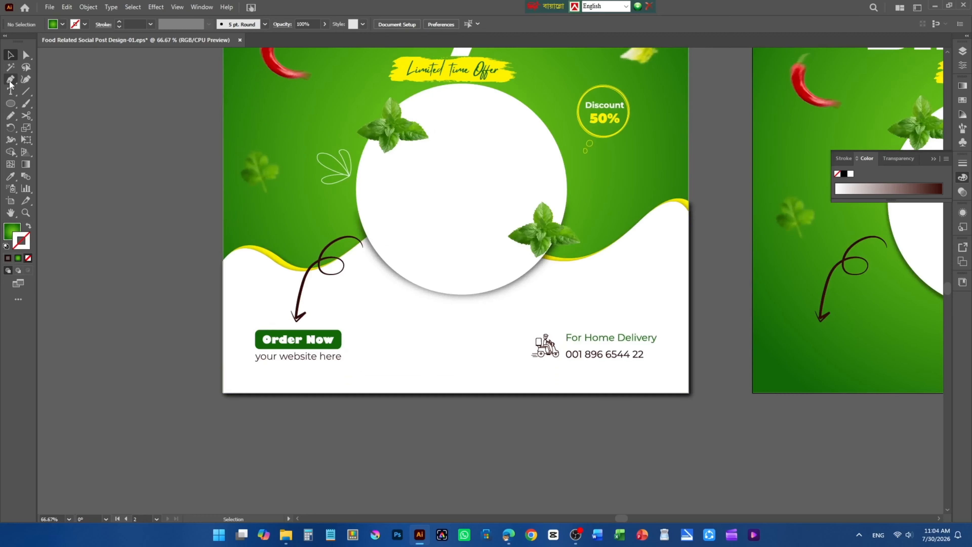
{"action": "left_click", "coordinate": [223, 261]}
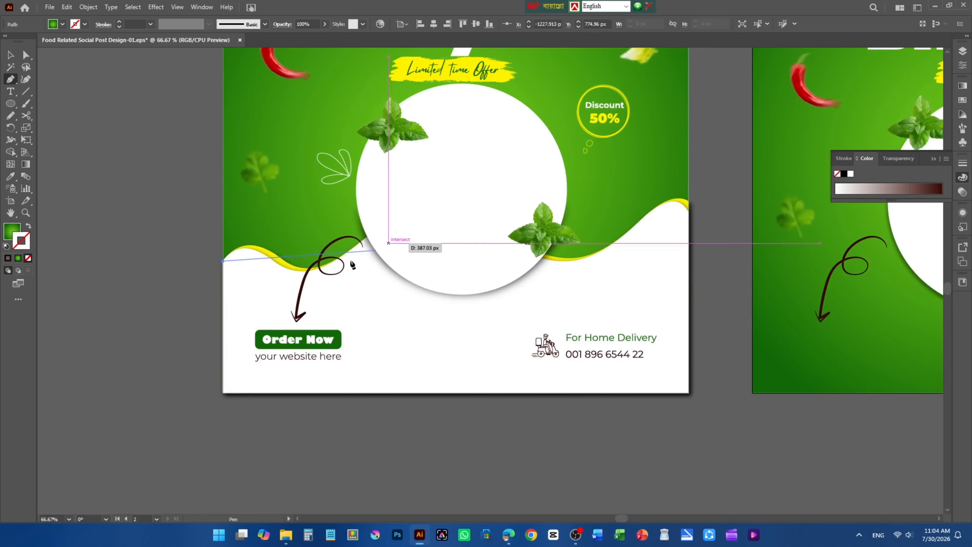
{"action": "left_click_drag", "start_coordinate": [303, 272], "coordinate": [381, 317]}
{"action": "scroll", "coordinate": [258, 251], "scroll_direction": "up", "scroll_amount": 2}
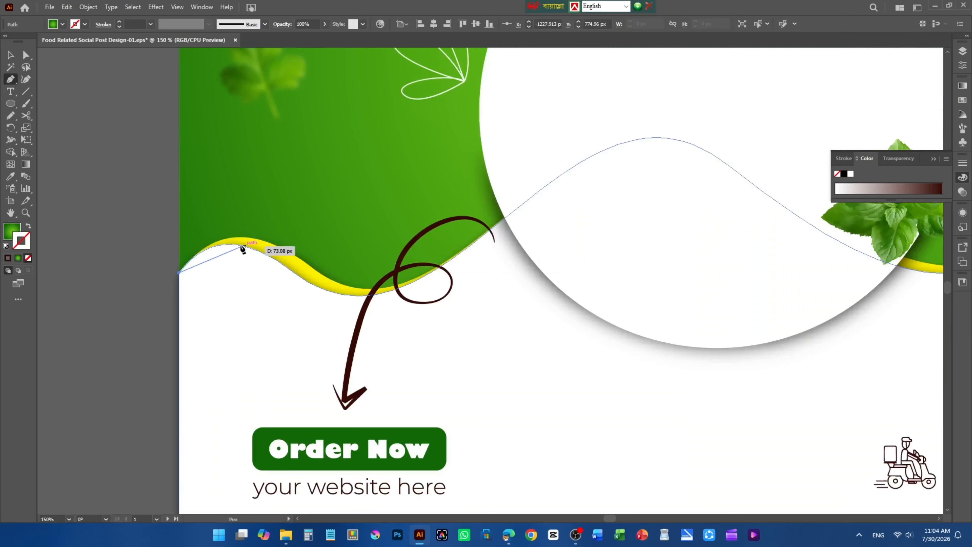
{"action": "left_click_drag", "start_coordinate": [228, 244], "coordinate": [249, 250]}
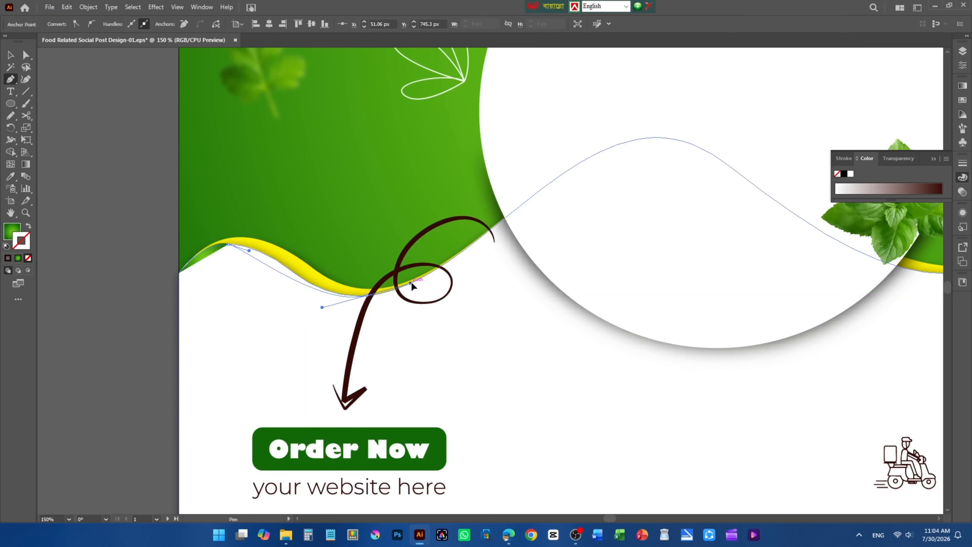
{"action": "key", "text": "ctrl+z"}
{"action": "left_click_drag", "start_coordinate": [299, 275], "coordinate": [377, 341]}
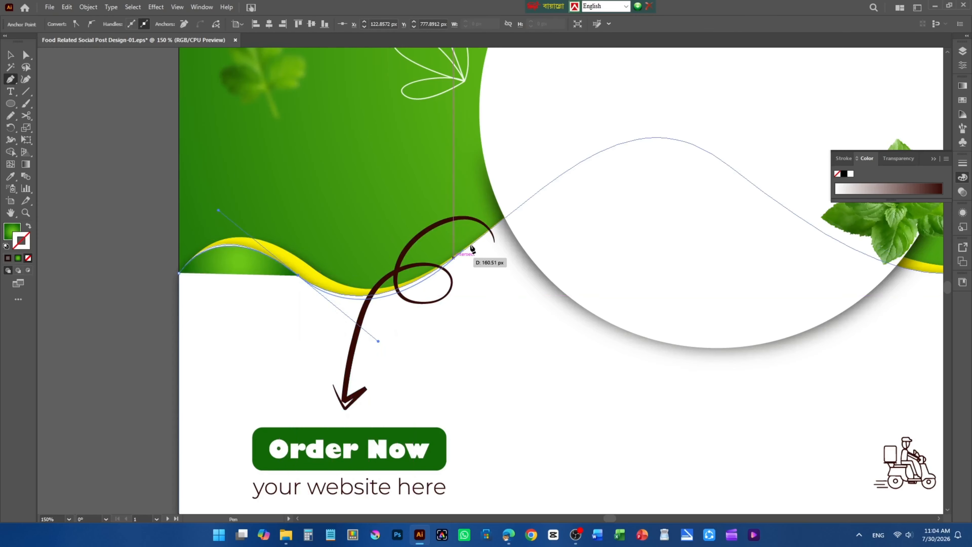
{"action": "left_click", "coordinate": [498, 221]}
Continue the wave outline across the circle and past the right edge, closing the shape around and below the first artboard.
{"action": "scroll", "coordinate": [524, 225], "scroll_direction": "down", "scroll_amount": 2}
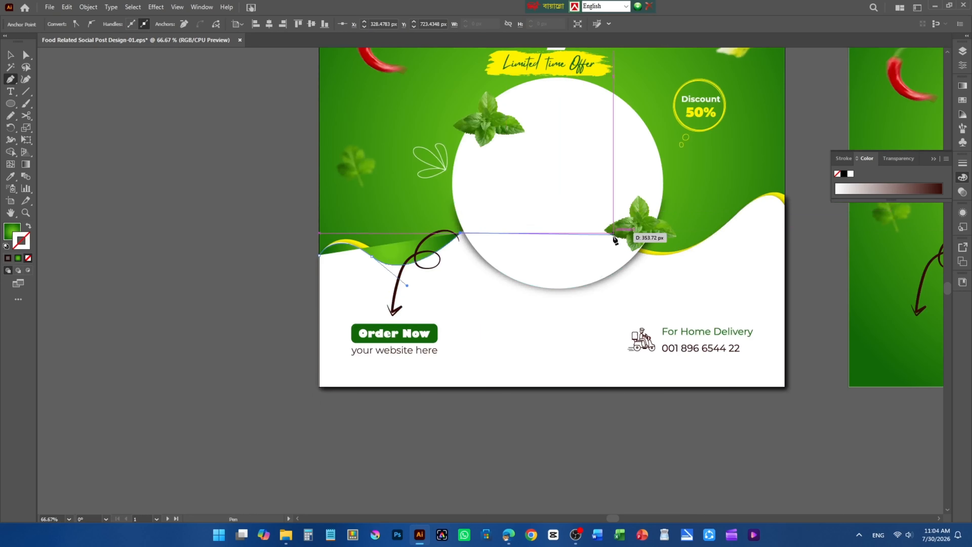
{"action": "left_click_drag", "start_coordinate": [613, 238], "coordinate": [688, 328]}
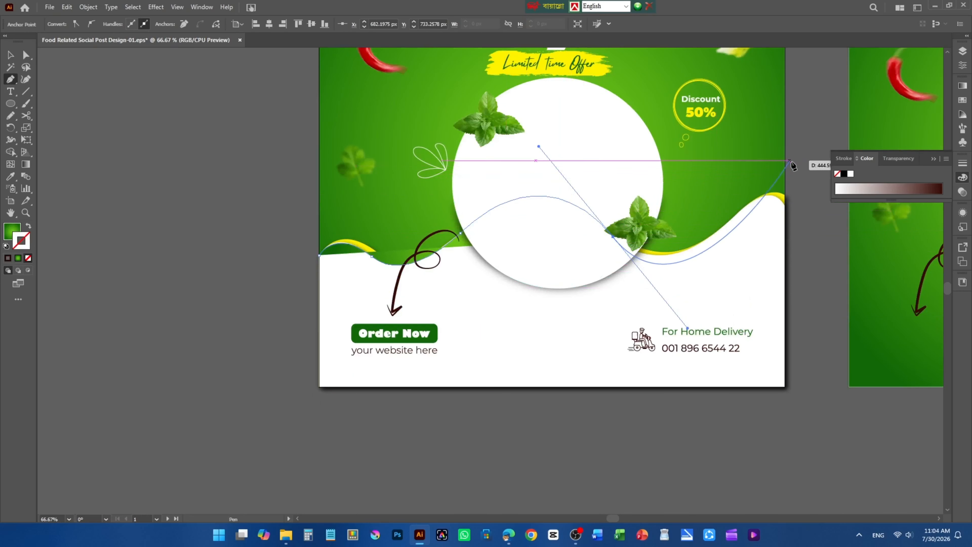
{"action": "left_click", "coordinate": [611, 237]}
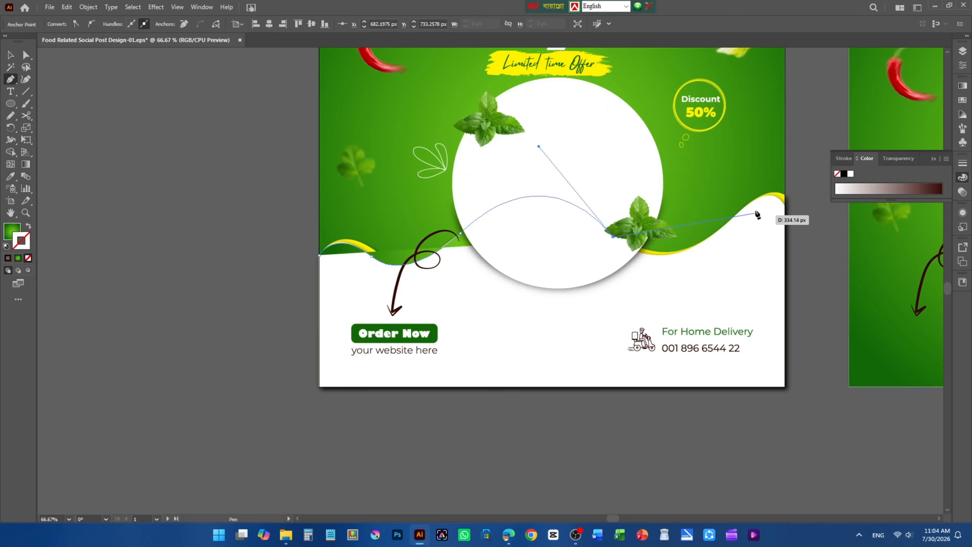
{"action": "left_click_drag", "start_coordinate": [756, 209], "coordinate": [819, 130]}
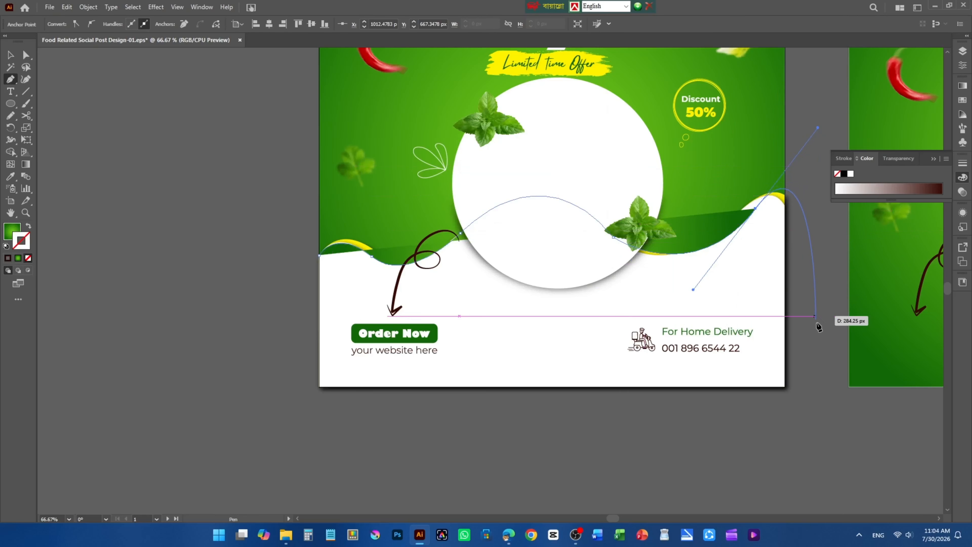
{"action": "left_click_drag", "start_coordinate": [816, 323], "coordinate": [791, 366]}
{"action": "left_click", "coordinate": [829, 452]}
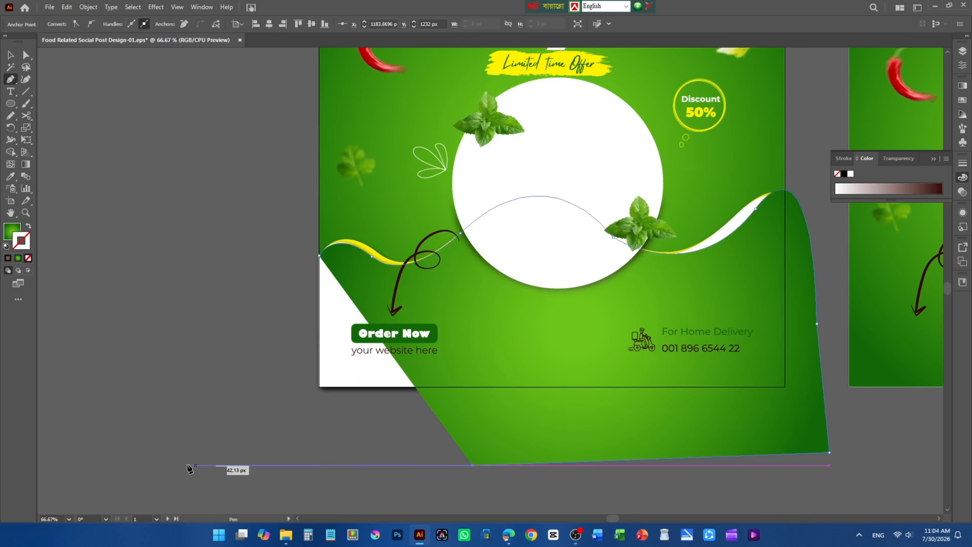
{"action": "left_click_drag", "start_coordinate": [166, 459], "coordinate": [154, 337]}
{"action": "left_click", "coordinate": [321, 253]}
Place the traced wave shape over the lower part of the second artboard, filled white and behind the circle and ornaments.
{"action": "key", "text": "v"}
{"action": "scroll", "coordinate": [237, 263], "scroll_direction": "down", "scroll_amount": 2}
{"action": "left_click_drag", "start_coordinate": [253, 337], "coordinate": [484, 355]}
{"action": "left_click", "coordinate": [231, 366]}
{"action": "left_click", "coordinate": [257, 347]}
{"action": "key", "text": "Delete"}
{"action": "mouse_move", "coordinate": [667, 365]}
{"action": "left_mouse_down"}
{"action": "mouse_move", "coordinate": [695, 351]}
{"action": "mouse_move", "coordinate": [646, 359]}
{"action": "mouse_move", "coordinate": [662, 352]}
{"action": "left_mouse_up"}
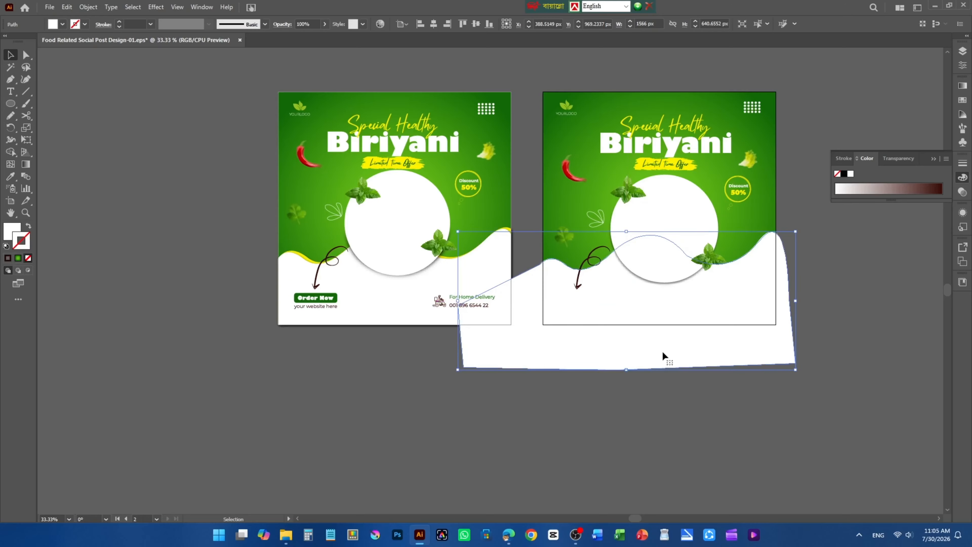
{"action": "left_click", "coordinate": [672, 393]}
{"action": "scroll", "coordinate": [748, 315], "scroll_direction": "up", "scroll_amount": 1}
{"action": "left_click_drag", "start_coordinate": [757, 443], "coordinate": [563, 174]}
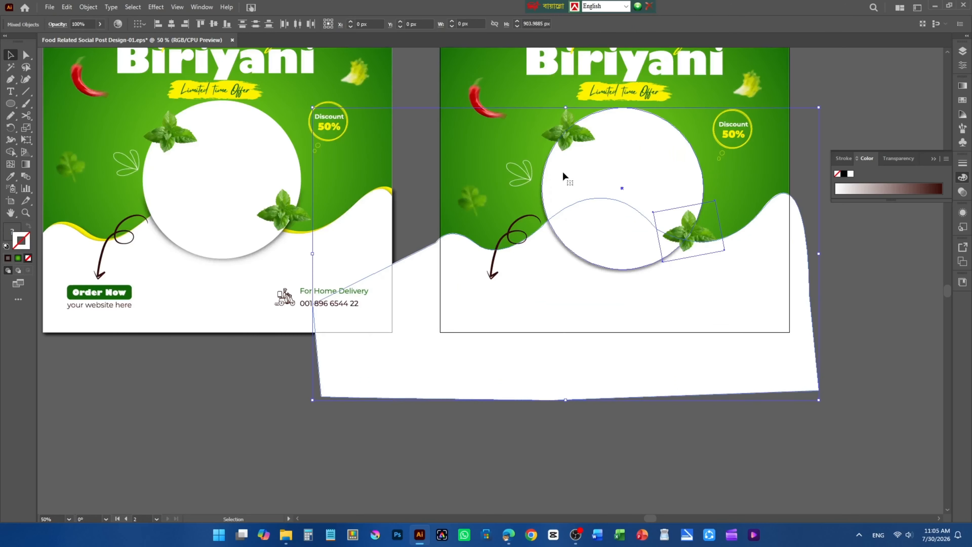
{"action": "left_click", "coordinate": [10, 152]}
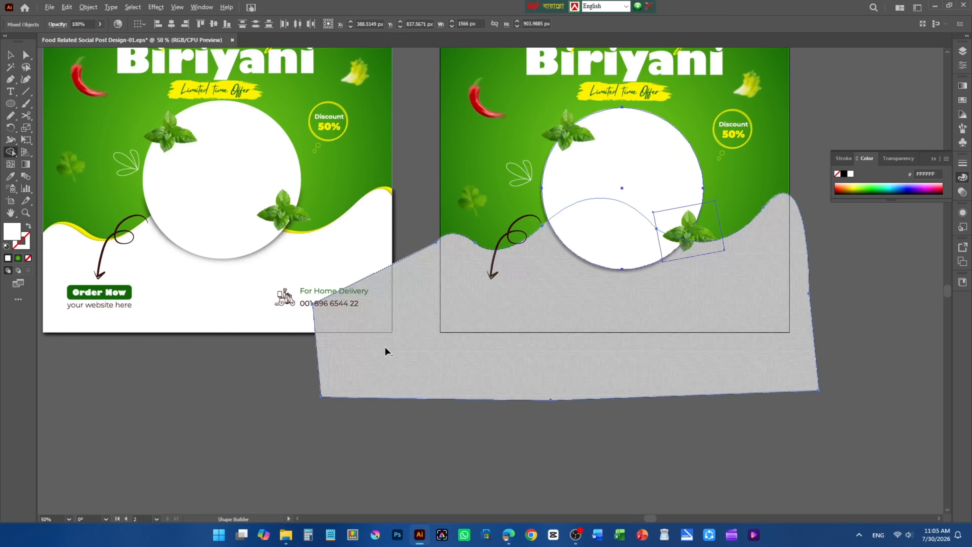
{"action": "left_click", "coordinate": [10, 55]}
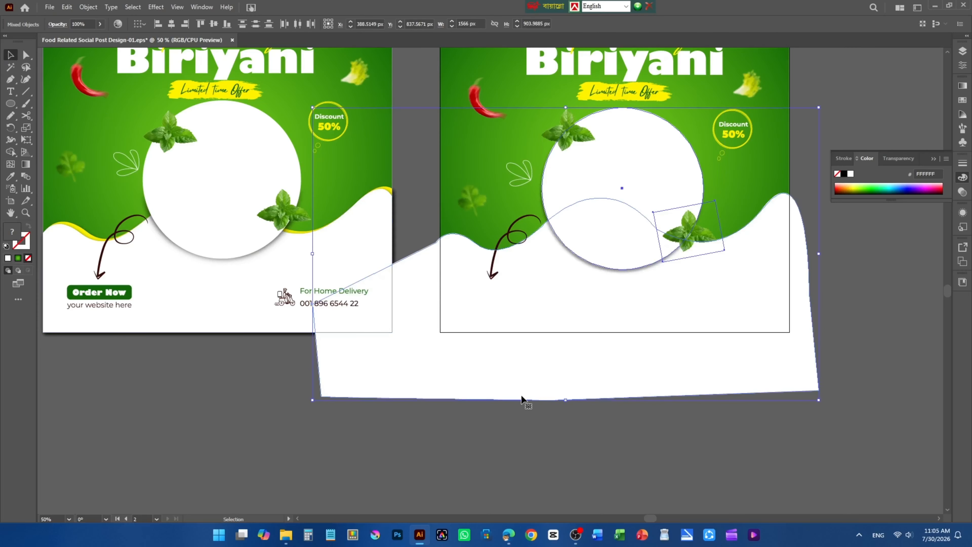
{"action": "left_click", "coordinate": [552, 414]}
Unlock the green background and trim away the white wave shape's overhang outside the second artboard with the Shape Builder tool.
{"action": "scroll", "coordinate": [547, 269], "scroll_direction": "up", "scroll_amount": 1}
{"action": "key", "text": "ctrl+alt+2"}
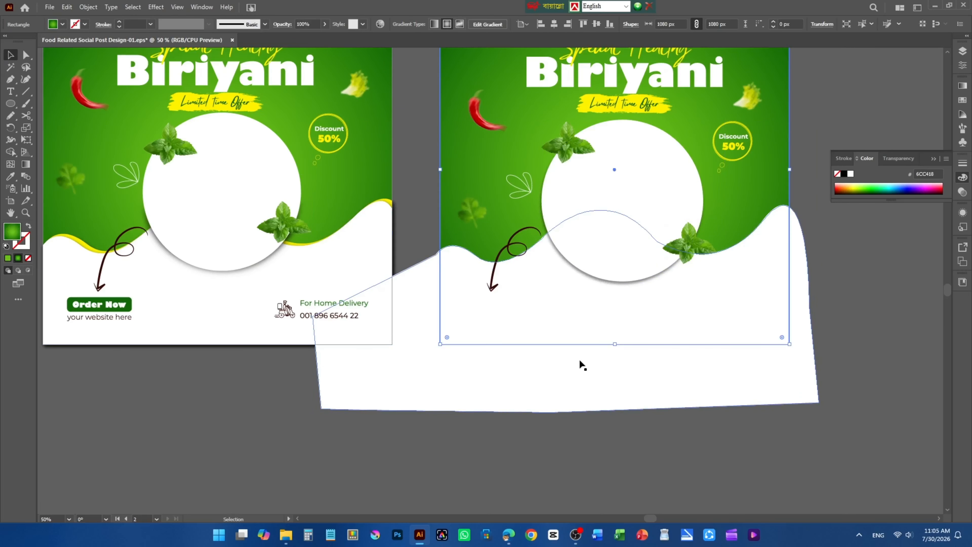
{"action": "left_click_drag", "start_coordinate": [794, 452], "coordinate": [592, 152]}
{"action": "left_click", "coordinate": [10, 151]}
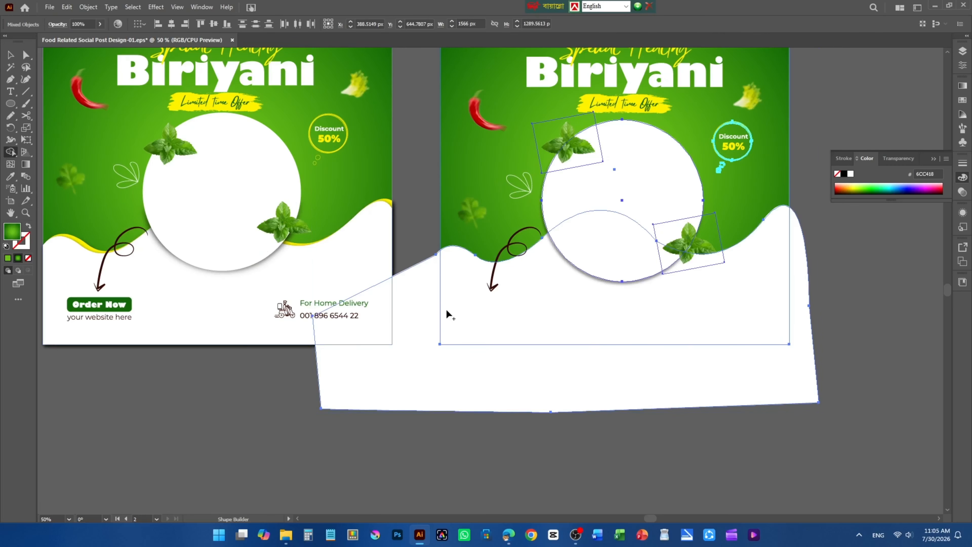
{"action": "left_click", "coordinate": [465, 374], "text": "alt"}
{"action": "left_click", "coordinate": [10, 55]}
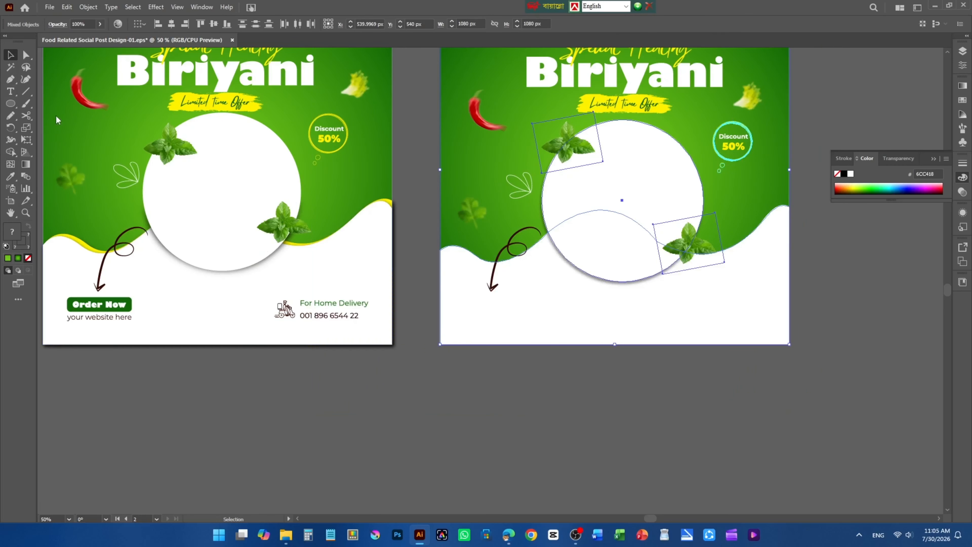
{"action": "left_click", "coordinate": [489, 373]}
{"action": "left_click", "coordinate": [570, 326]}
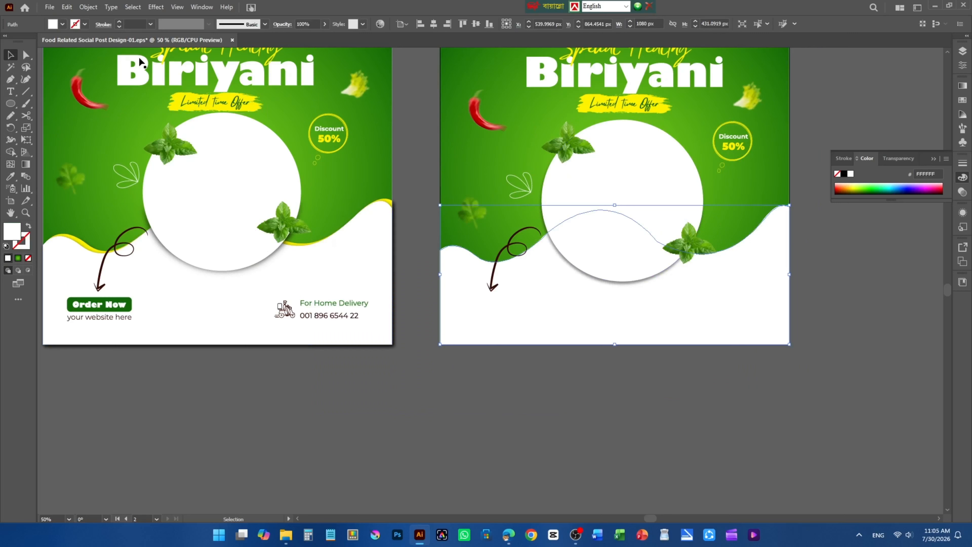
Copy the second artboard's white wave shape and paste a duplicate in the same position.
{"action": "left_click", "coordinate": [67, 7]}
{"action": "left_click", "coordinate": [84, 56]}
{"action": "left_click", "coordinate": [67, 7]}
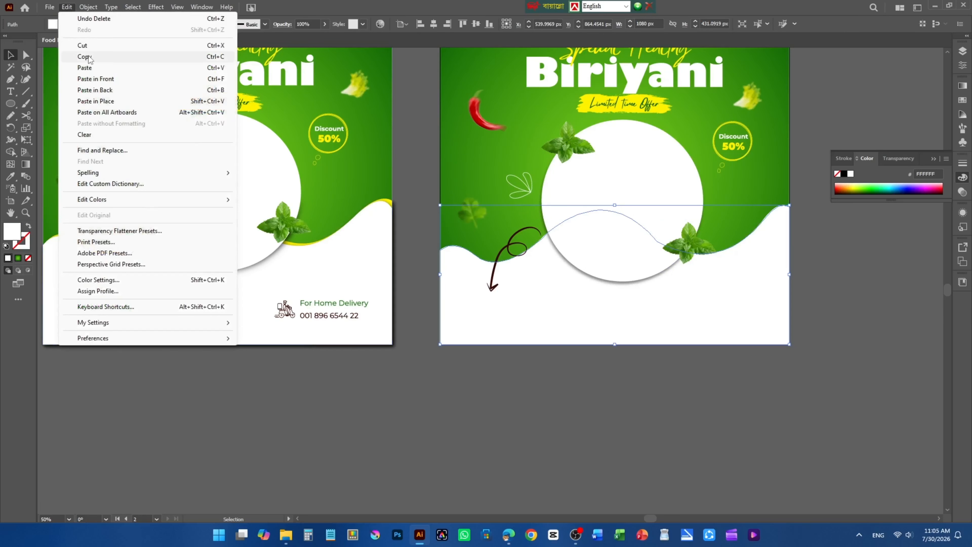
{"action": "left_click", "coordinate": [96, 78]}
{"action": "left_click", "coordinate": [622, 406]}
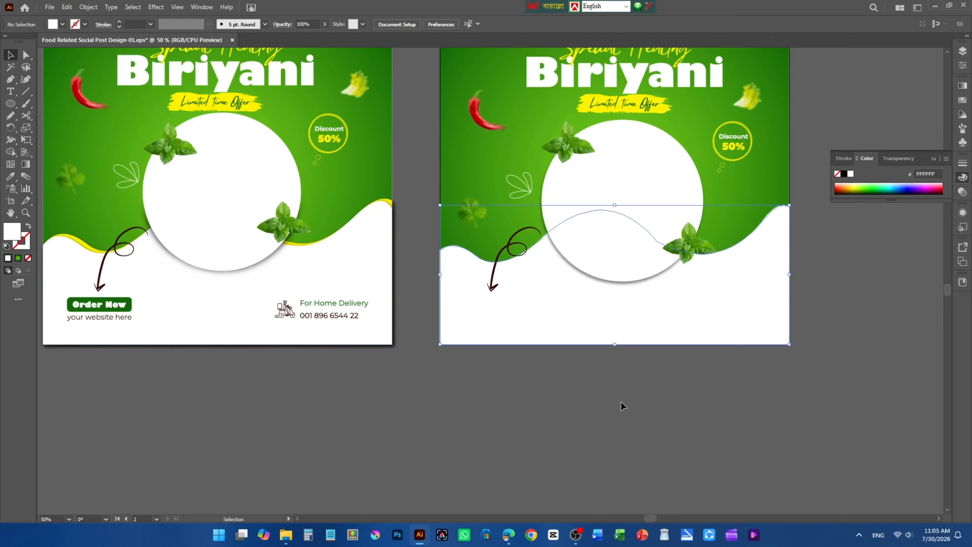
Nudge the duplicate wave about 5 px up and 6 px to the right behind the white wave.
{"action": "left_click", "coordinate": [511, 311]}
{"action": "key", "text": "Up"}
{"action": "key", "text": "Up"}
{"action": "key", "text": "Up"}
{"action": "key", "text": "Up"}
{"action": "key", "text": "Up"}
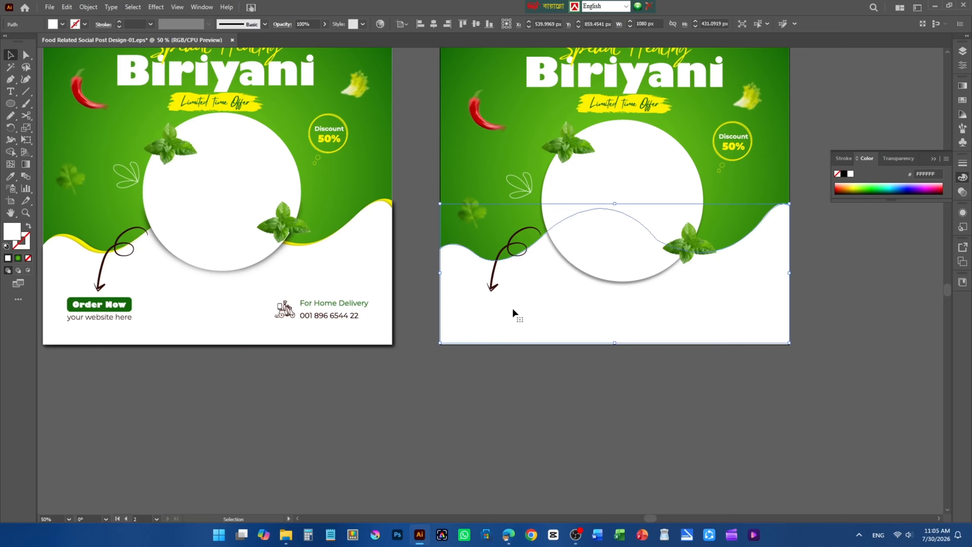
{"action": "key", "text": "Right"}
{"action": "key", "text": "Right"}
{"action": "key", "text": "Right"}
{"action": "key", "text": "Right"}
{"action": "key", "text": "Right"}
{"action": "key", "text": "Right"}
{"action": "key", "text": "Right"}
{"action": "key", "text": "Right"}
{"action": "key", "text": "Right"}
{"action": "key", "text": "Right"}
Fill the offset duplicate wave with the yellow (FFF200) sampled from the "Limited Time Offer" brush banner.
{"action": "left_click", "coordinate": [17, 177]}
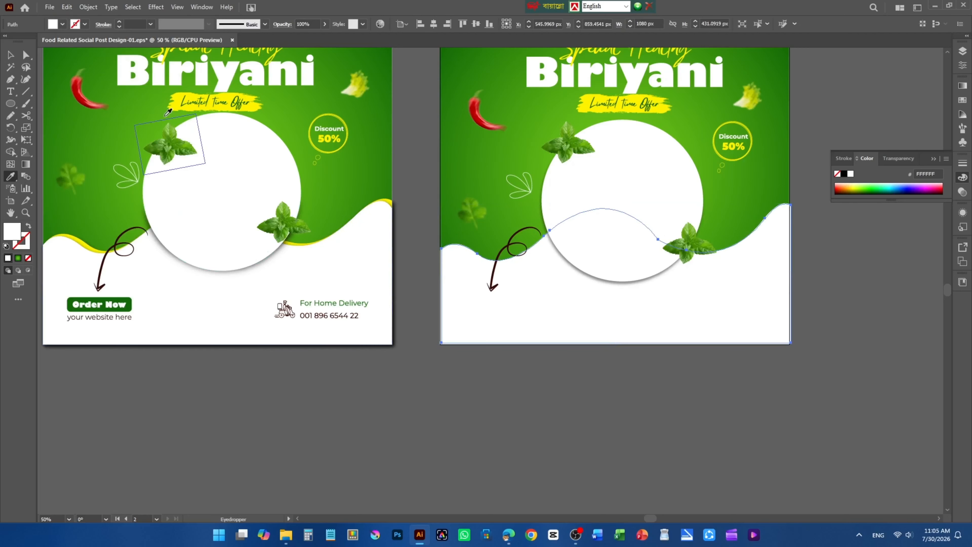
{"action": "left_click", "coordinate": [169, 108]}
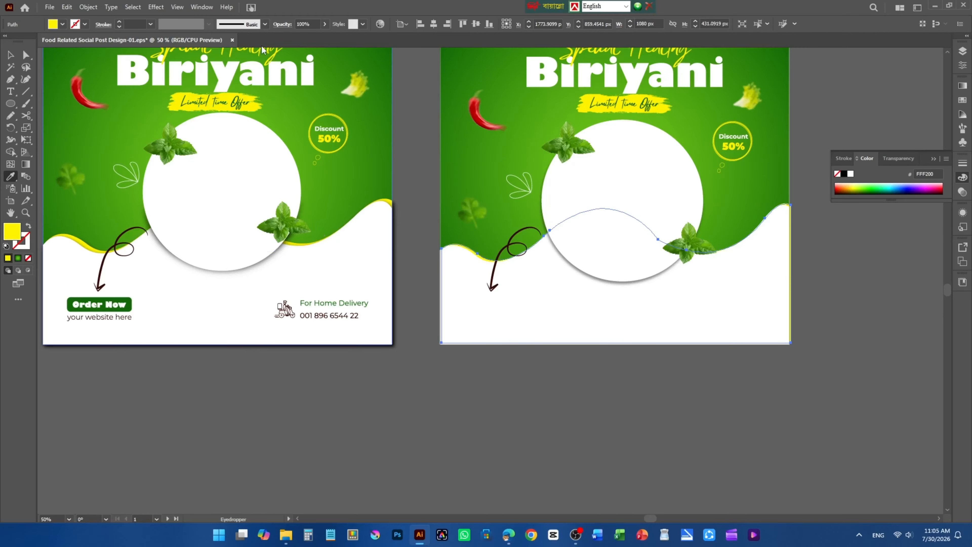
{"action": "key", "text": "v"}
{"action": "left_click", "coordinate": [521, 417]}
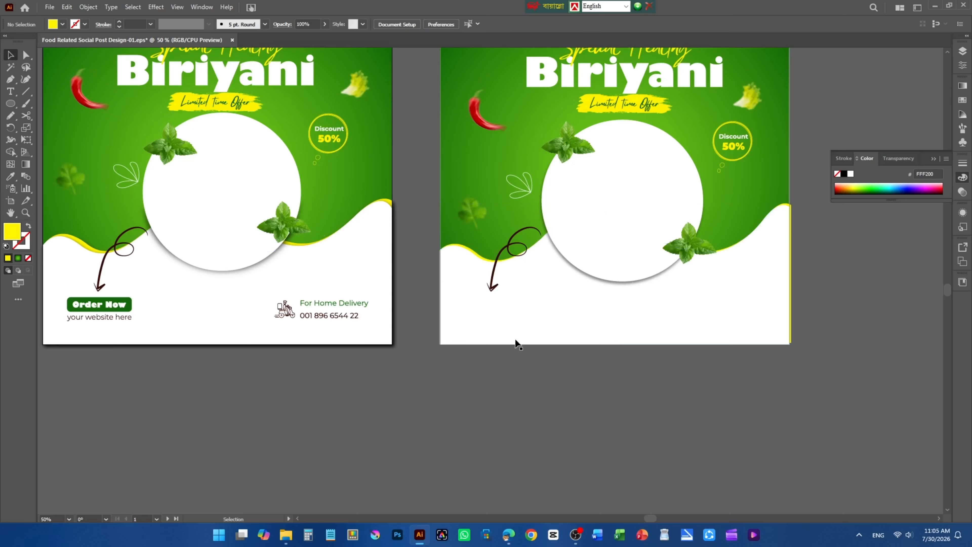
Move the lower basil sprig up along the circle's edge and reposition the yellow wave as a thin border above the white wave.
{"action": "left_click", "coordinate": [547, 327]}
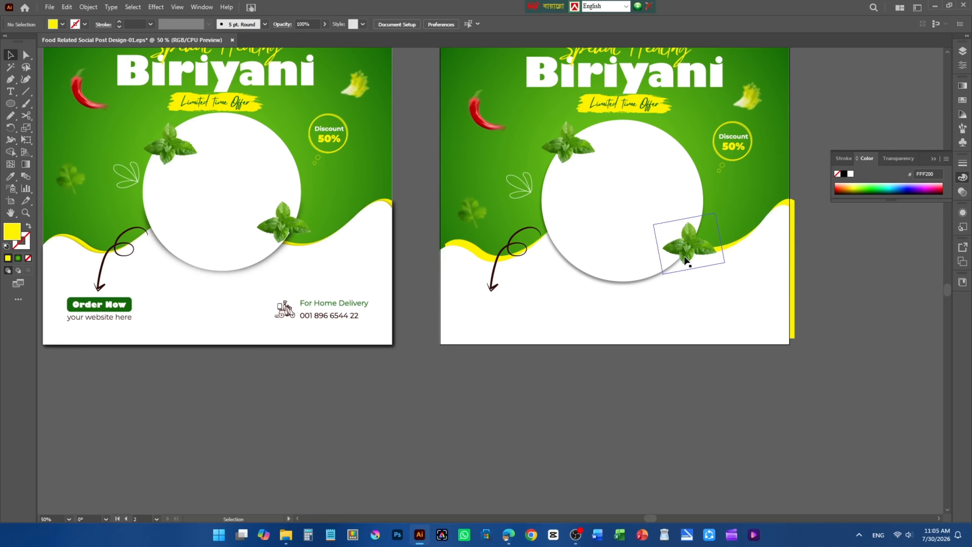
{"action": "left_click_drag", "start_coordinate": [685, 253], "coordinate": [691, 222]}
{"action": "left_click", "coordinate": [767, 358]}
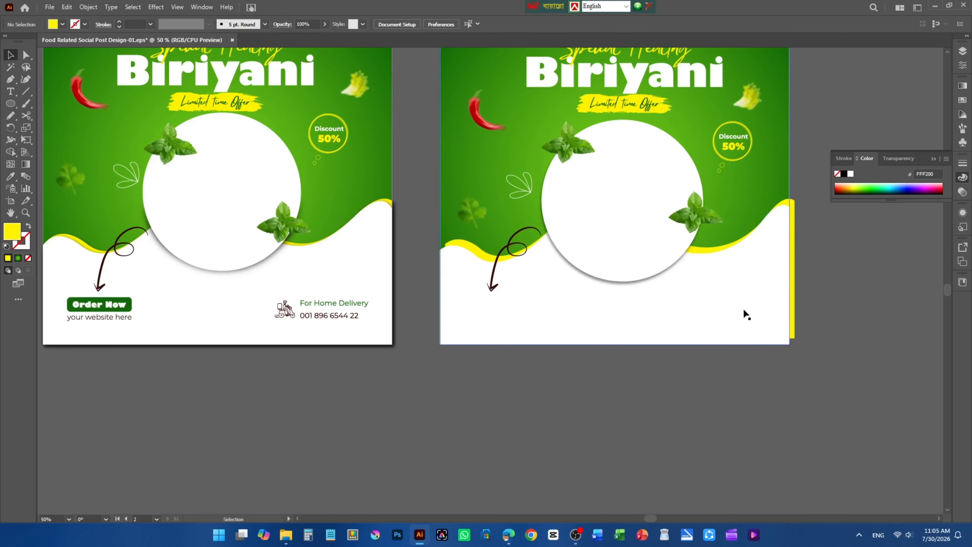
{"action": "left_click", "coordinate": [462, 251]}
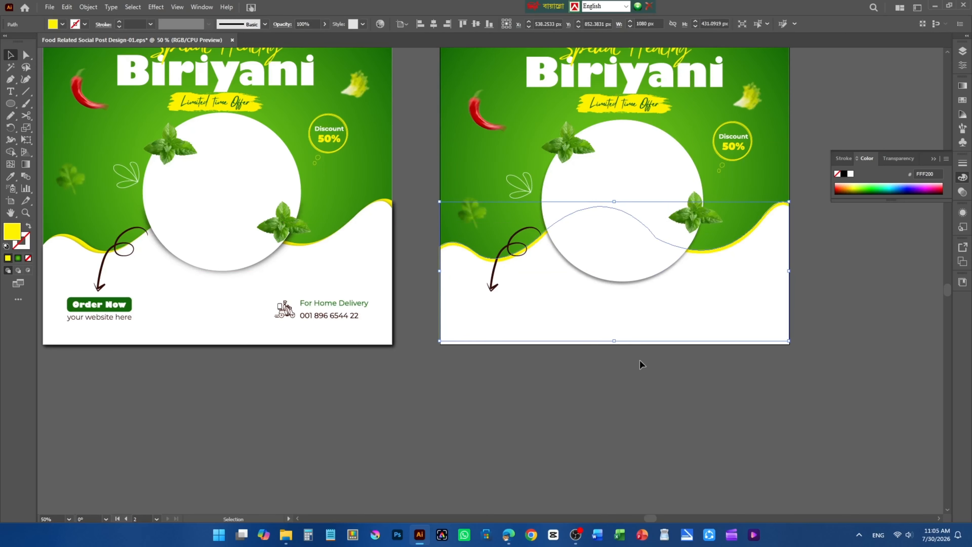
{"action": "left_click", "coordinate": [695, 399]}
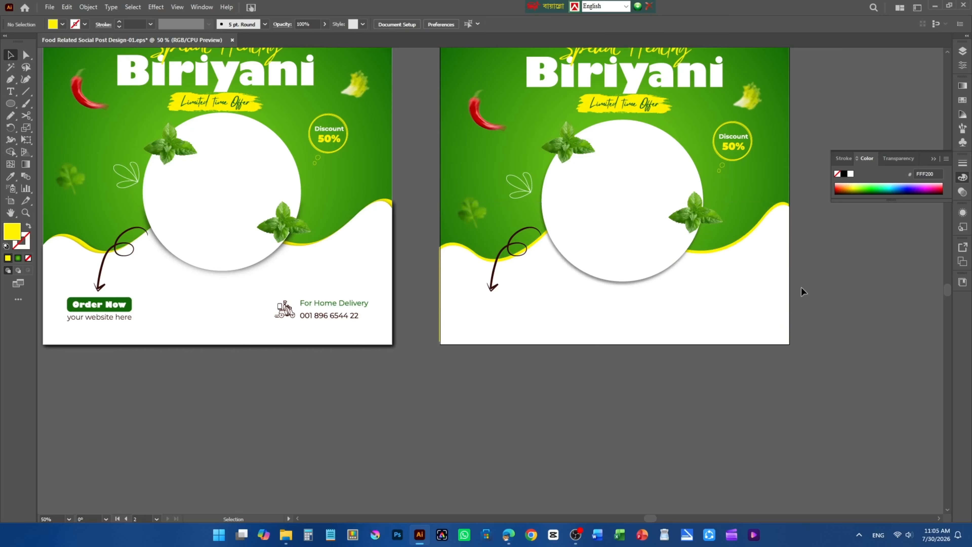
Add a Multiply drop shadow to the yellow wave with 47% opacity, -2 px X offset and 4 px blur, lowering the Y offset.
{"action": "left_click", "coordinate": [737, 244]}
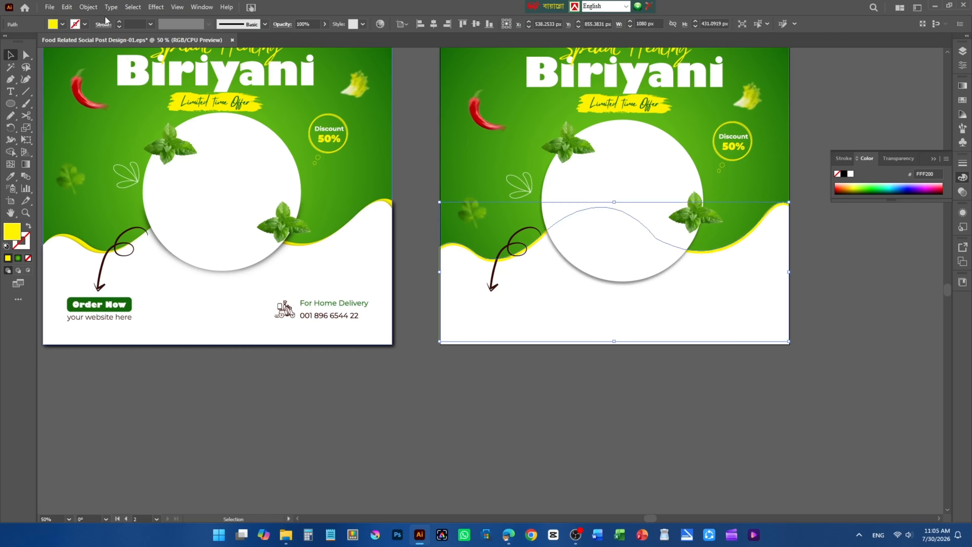
{"action": "left_click", "coordinate": [156, 7]}
{"action": "mouse_move", "coordinate": [176, 121]}
{"action": "left_click", "coordinate": [276, 122]}
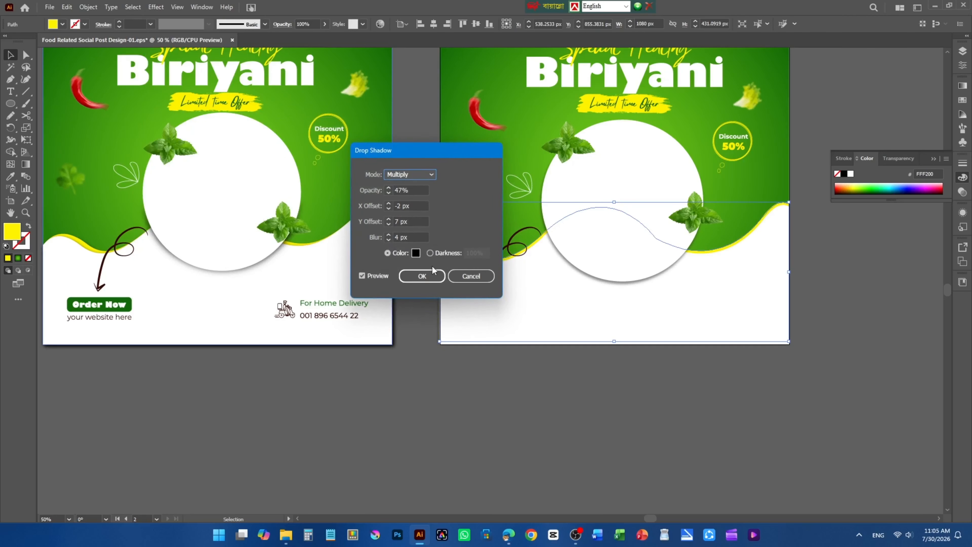
{"action": "left_click_drag", "start_coordinate": [426, 152], "coordinate": [428, 101]}
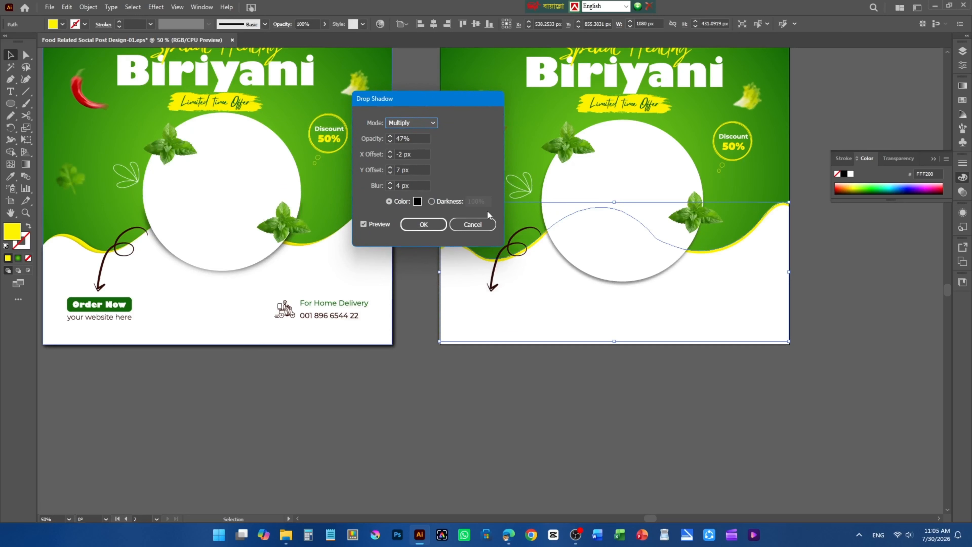
{"action": "left_click", "coordinate": [410, 168]}
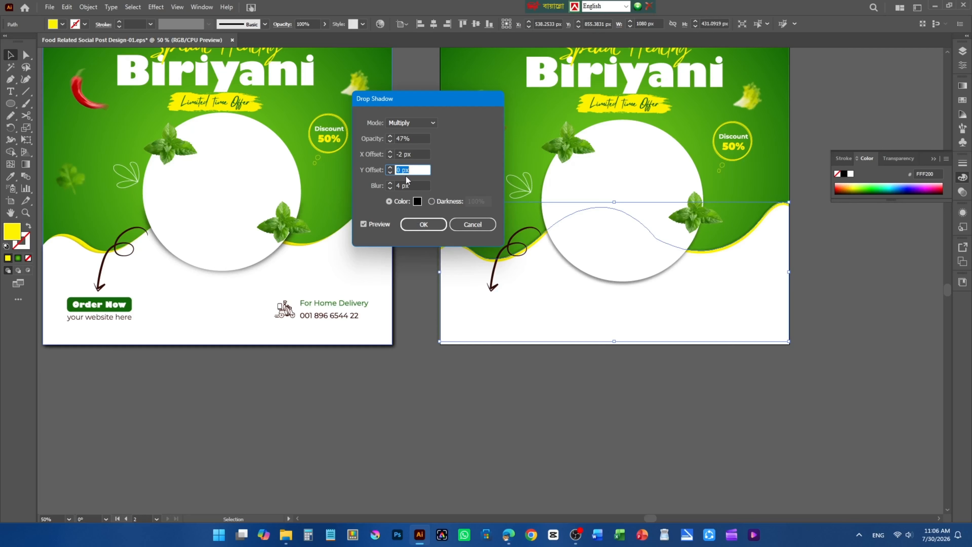
{"action": "left_click", "coordinate": [422, 224]}
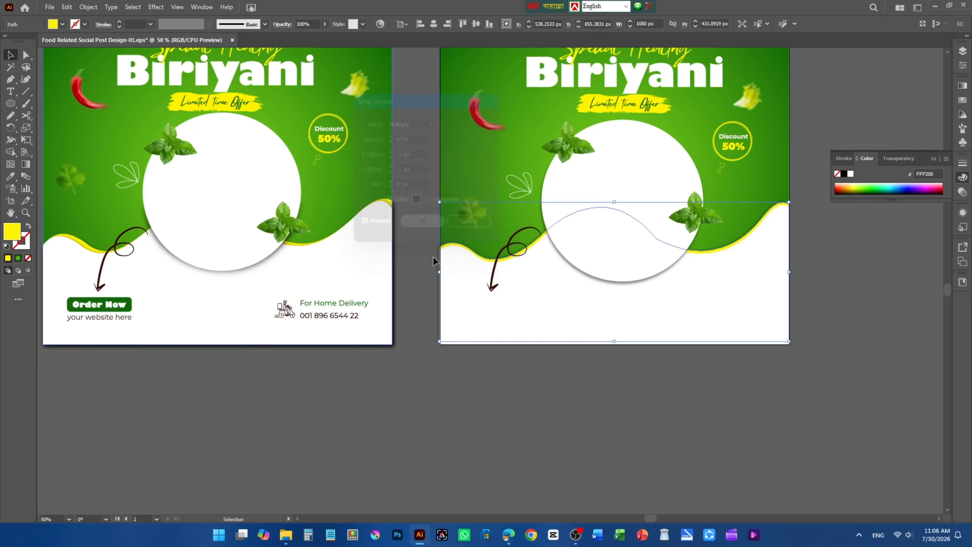
{"action": "left_click", "coordinate": [880, 281]}
Lock the white and yellow wave shapes behind the footer of the first artboard.
{"action": "scroll", "coordinate": [660, 397], "scroll_direction": "down", "scroll_amount": 2}
{"action": "scroll", "coordinate": [707, 394], "scroll_direction": "up", "scroll_amount": 1}
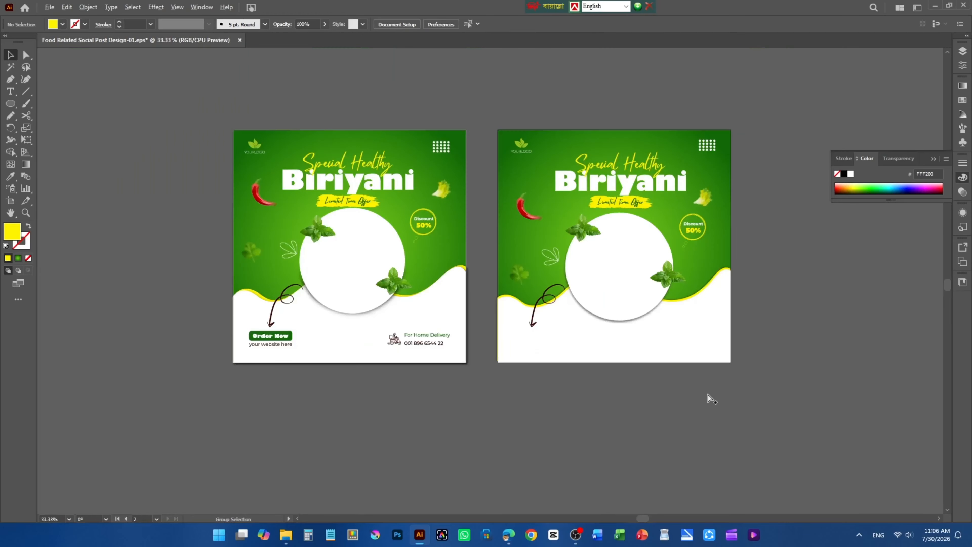
{"action": "scroll", "coordinate": [830, 316], "scroll_direction": "up", "scroll_amount": 1}
{"action": "scroll", "coordinate": [789, 353], "scroll_direction": "down", "scroll_amount": 1}
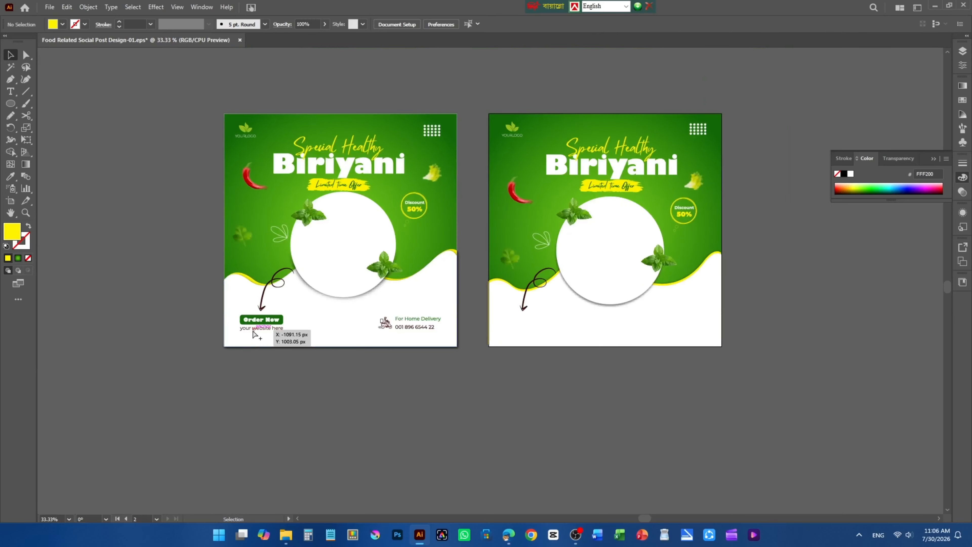
{"action": "scroll", "coordinate": [251, 328], "scroll_direction": "up", "scroll_amount": 2}
{"action": "scroll", "coordinate": [435, 305], "scroll_direction": "down", "scroll_amount": 1}
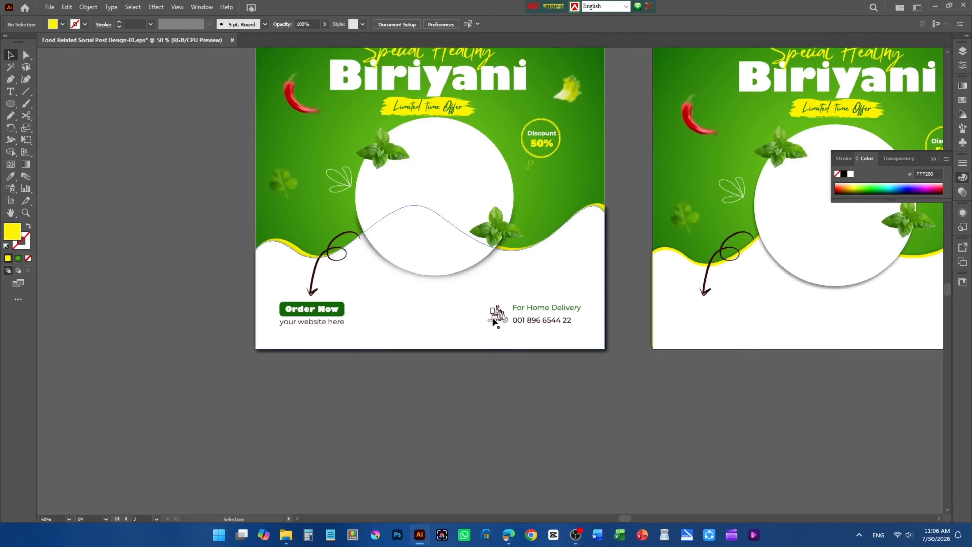
{"action": "left_click", "coordinate": [266, 297]}
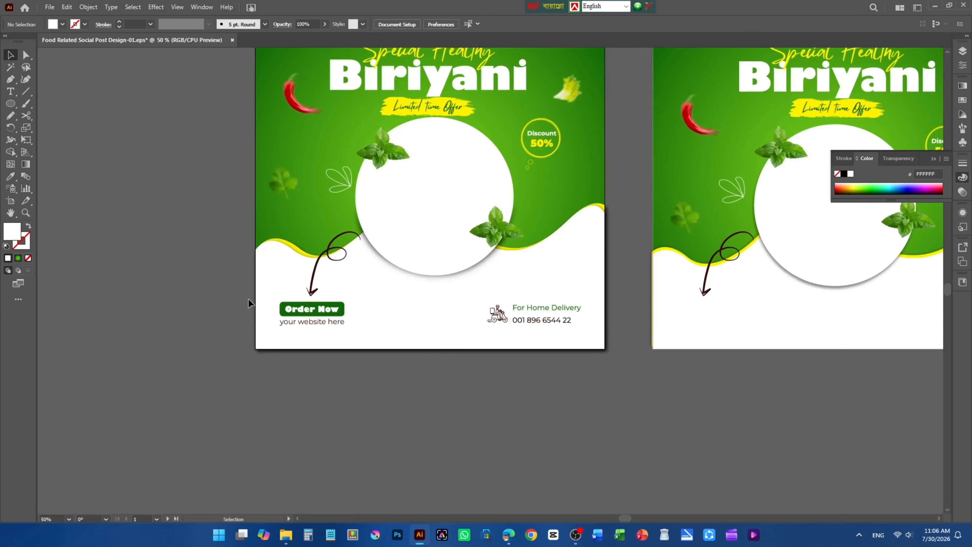
{"action": "left_click_drag", "start_coordinate": [253, 298], "coordinate": [85, 234]}
{"action": "key", "text": "ctrl+z"}
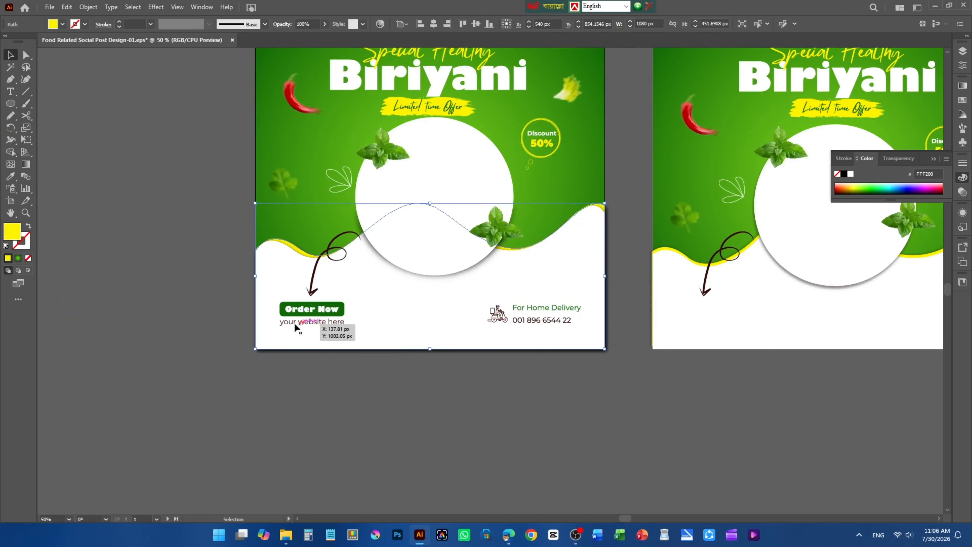
{"action": "left_click_drag", "start_coordinate": [407, 224], "coordinate": [405, 218]}
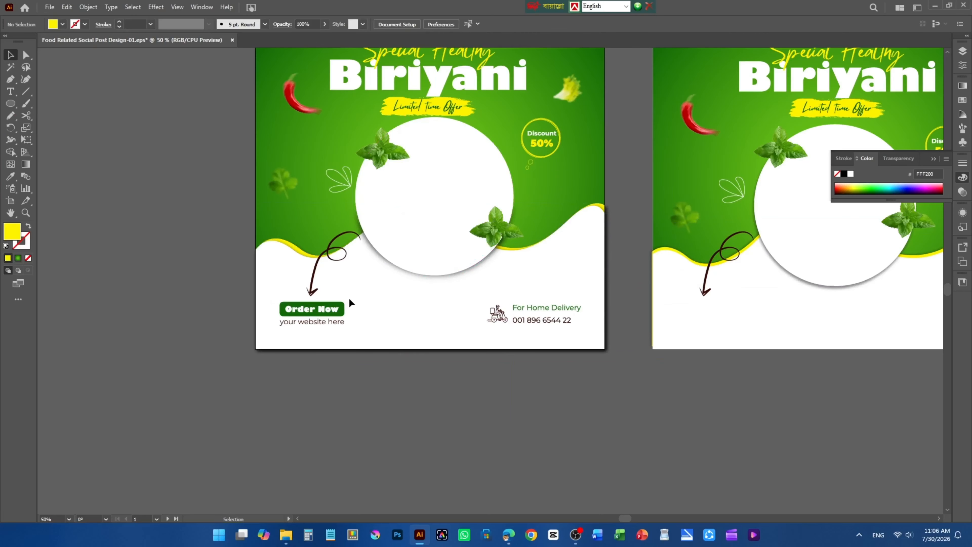
Duplicate the Order Now button, website line, delivery icon and contact text onto the second artboard's footer and bring the copies to the front.
{"action": "left_click_drag", "start_coordinate": [241, 310], "coordinate": [590, 338]}
{"action": "key", "text": "ctrl+minus"}
{"action": "key", "text": "ctrl+minus"}
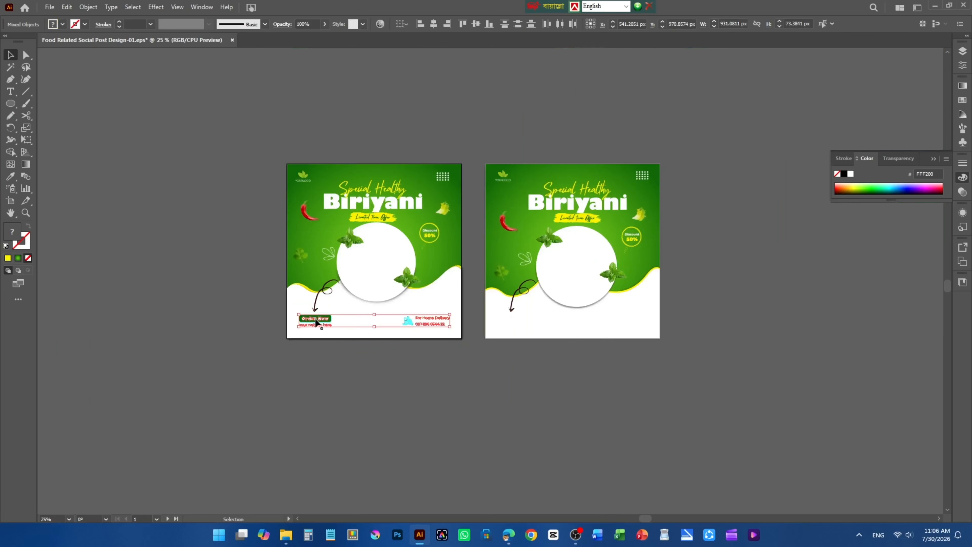
{"action": "left_click_drag", "start_coordinate": [316, 322], "coordinate": [517, 323], "text": "alt"}
{"action": "right_click", "coordinate": [541, 327]}
{"action": "mouse_move", "coordinate": [578, 272]}
{"action": "left_click", "coordinate": [676, 273]}
{"action": "left_click", "coordinate": [722, 299]}
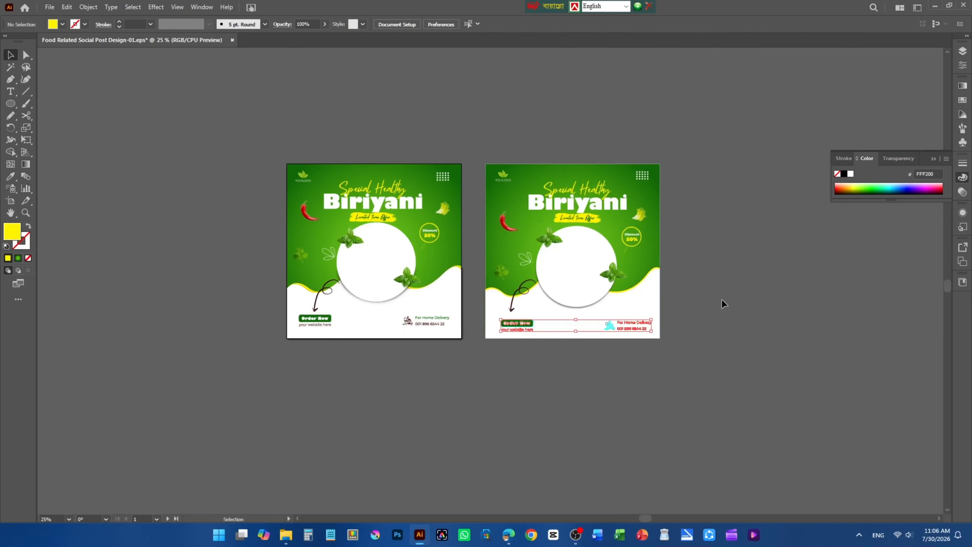
Examine the copied delivery scooter icon, then switch to the Magnific website and browse free EPS images for "delivery icon".
{"action": "scroll", "coordinate": [577, 327], "scroll_direction": "up", "scroll_amount": 3, "text": "alt"}
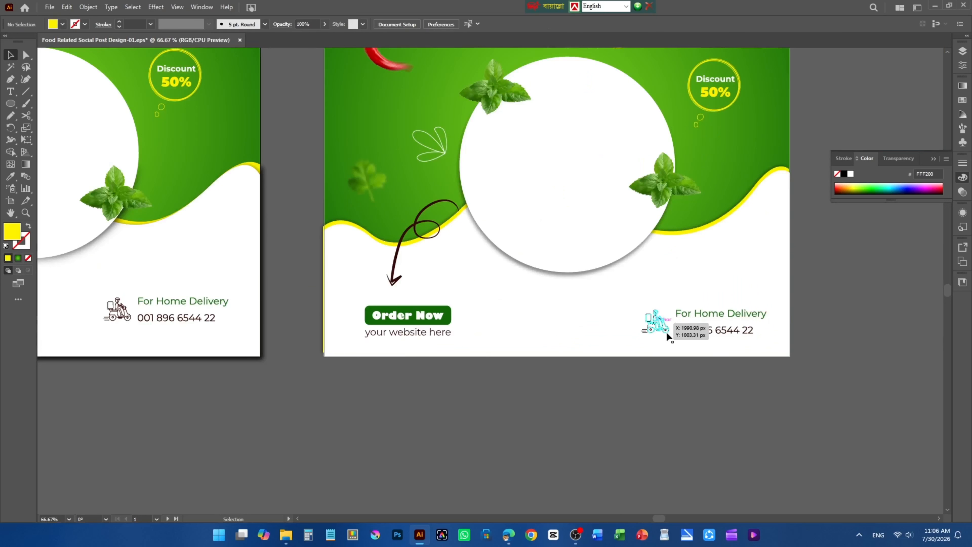
{"action": "left_click", "coordinate": [659, 322]}
{"action": "scroll", "coordinate": [683, 325], "scroll_direction": "up", "scroll_amount": 1, "text": "alt"}
{"action": "left_click", "coordinate": [445, 385]}
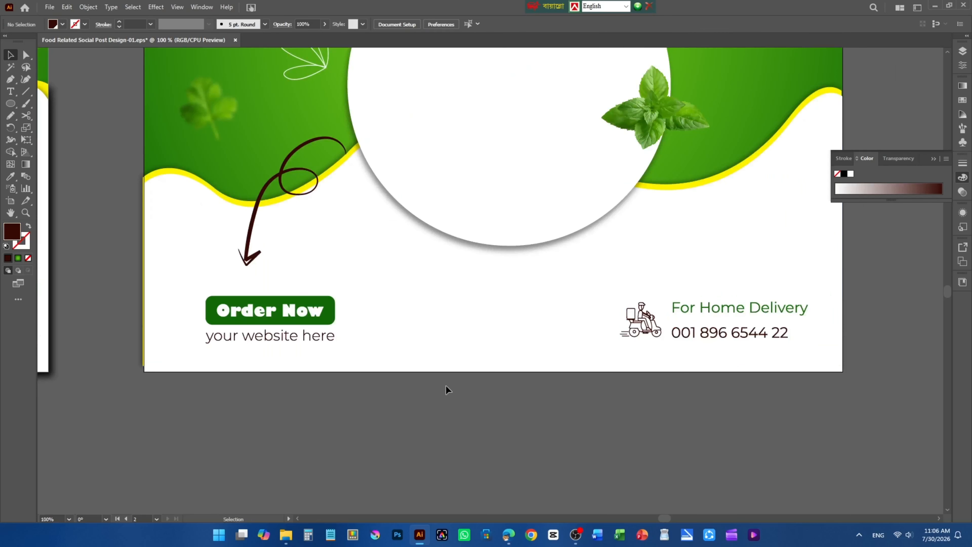
{"action": "left_click", "coordinate": [508, 534]}
{"action": "left_click_drag", "start_coordinate": [376, 78], "coordinate": [352, 81]}
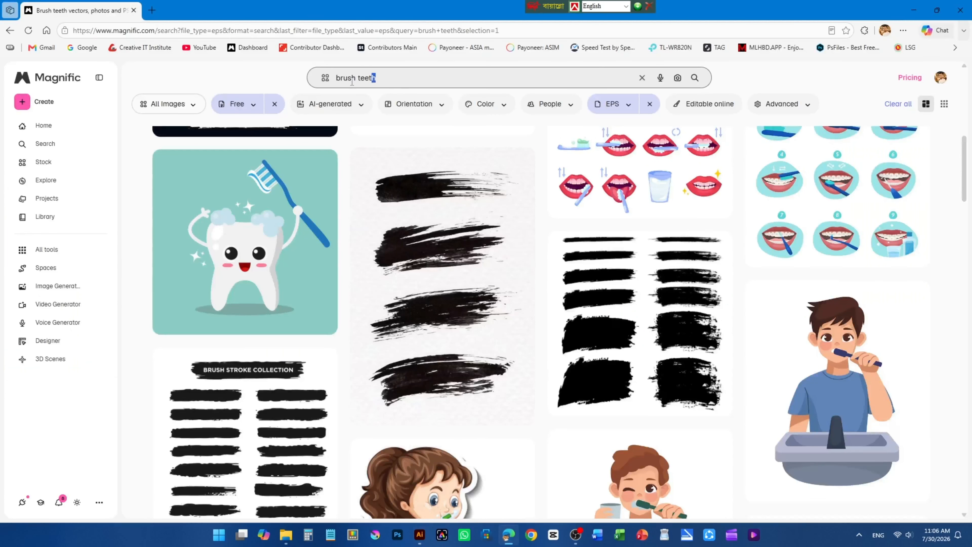
{"action": "type", "text": "deliver"}
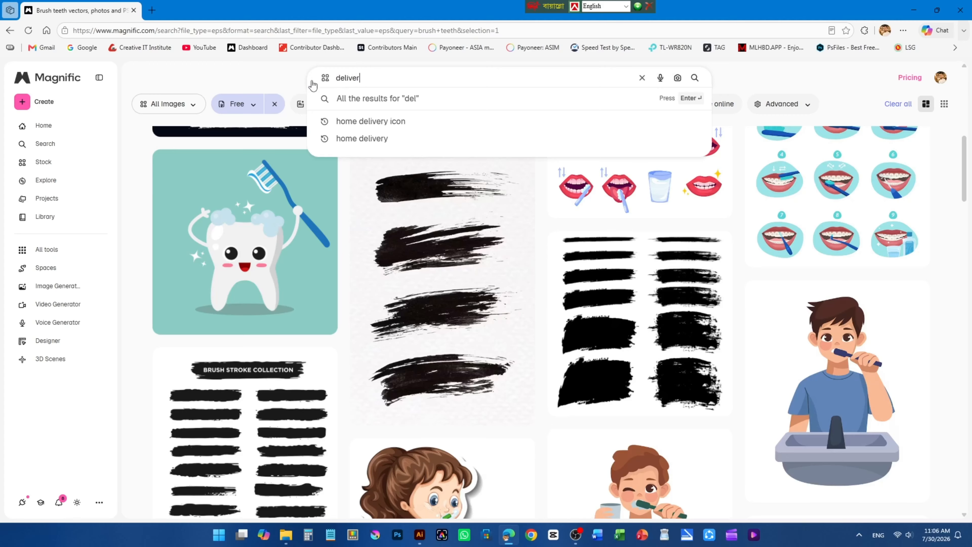
{"action": "type", "text": "y icon"}
{"action": "key", "text": "Return"}
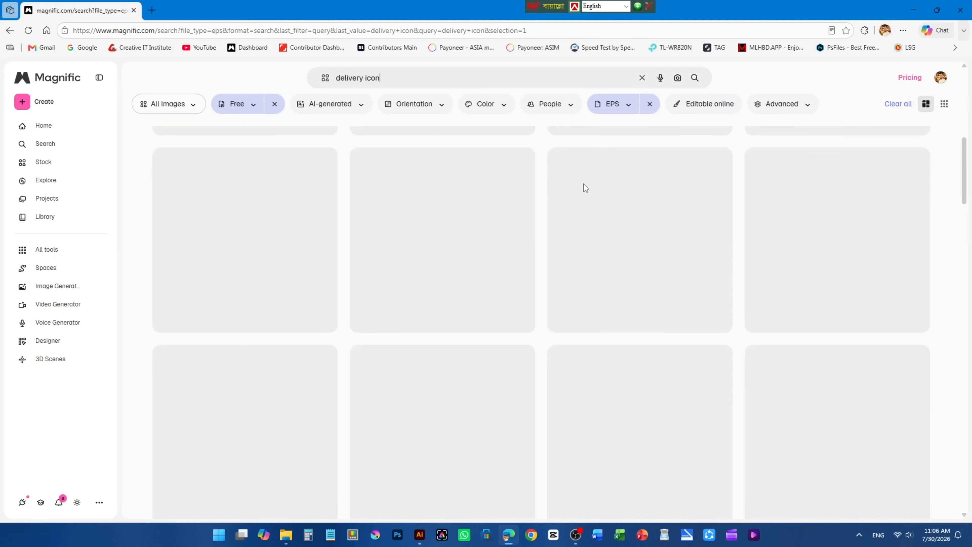
{"action": "scroll", "coordinate": [449, 413], "scroll_direction": "down", "scroll_amount": 15}
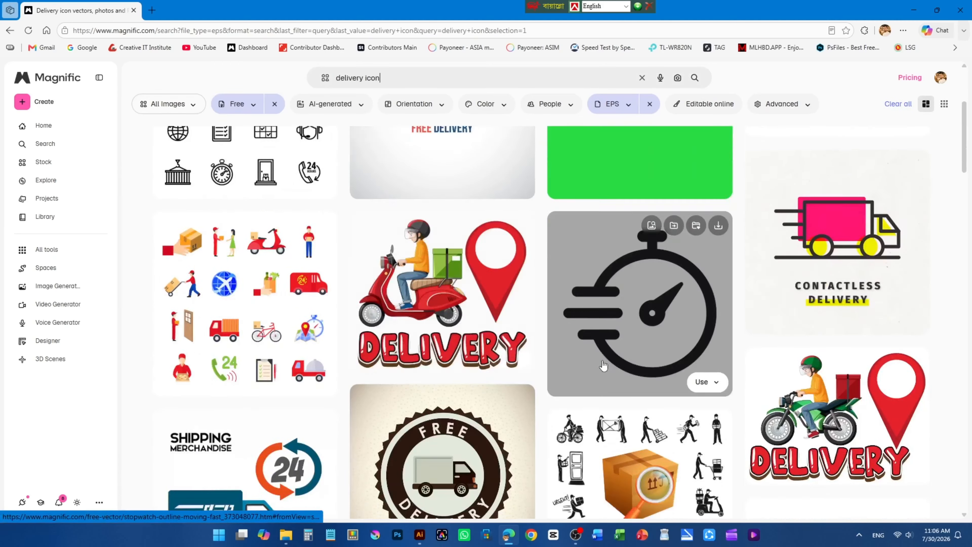
{"action": "scroll", "coordinate": [402, 331], "scroll_direction": "down", "scroll_amount": 4}
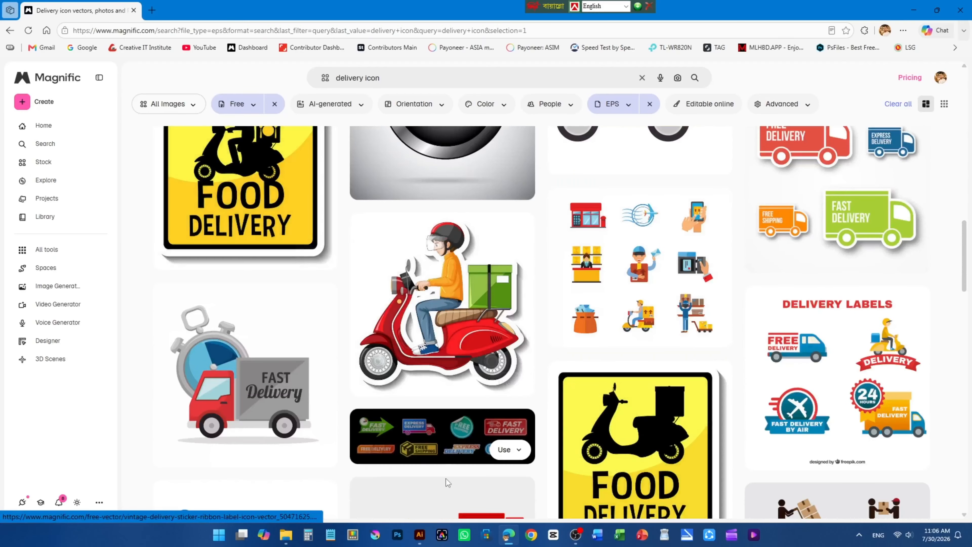
Switch to Illustrator and draw a rounded rectangle about 196 by 44 px beside the second artboard's Order Now button.
{"action": "key", "text": "alt+Tab"}
{"action": "scroll", "coordinate": [575, 292], "scroll_direction": "down", "scroll_amount": 2}
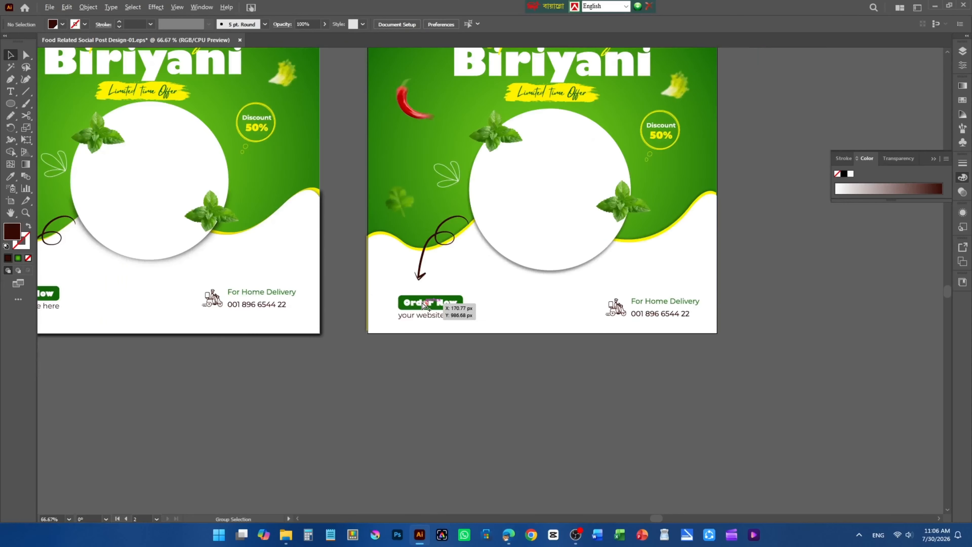
{"action": "scroll", "coordinate": [421, 305], "scroll_direction": "up", "scroll_amount": 3}
{"action": "scroll", "coordinate": [442, 291], "scroll_direction": "down", "scroll_amount": 3}
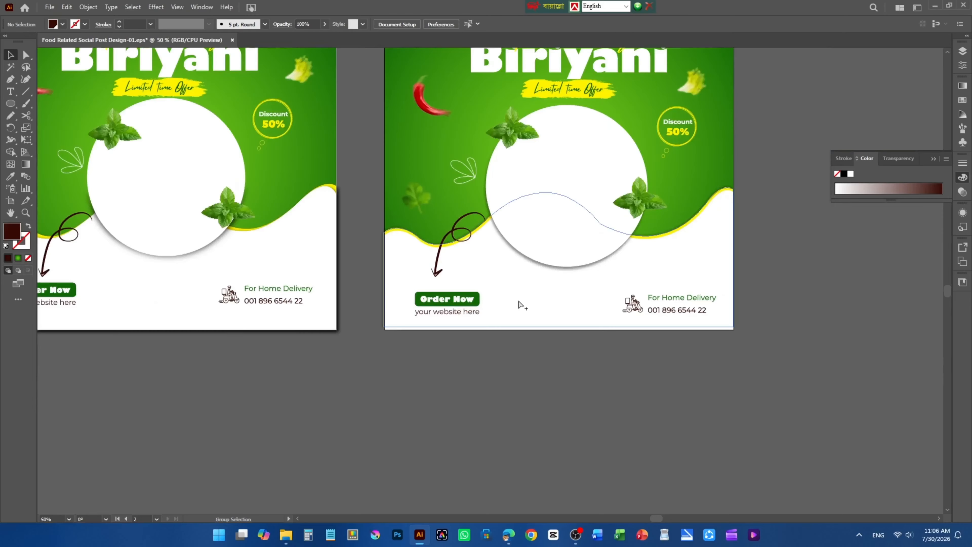
{"action": "scroll", "coordinate": [521, 304], "scroll_direction": "up", "scroll_amount": 2}
{"action": "right_click", "coordinate": [7, 106]}
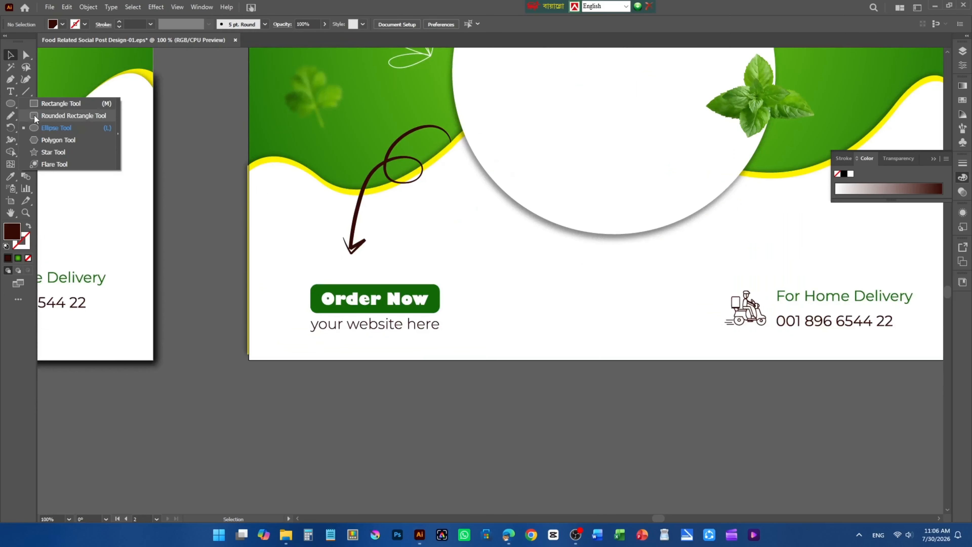
{"action": "left_click", "coordinate": [57, 115]}
{"action": "scroll", "coordinate": [499, 292], "scroll_direction": "up", "scroll_amount": 2}
{"action": "left_click_drag", "start_coordinate": [489, 294], "coordinate": [678, 337]}
Fill the new rounded rectangle with the dark green (106706) sampled from the Order Now button.
{"action": "key", "text": "i"}
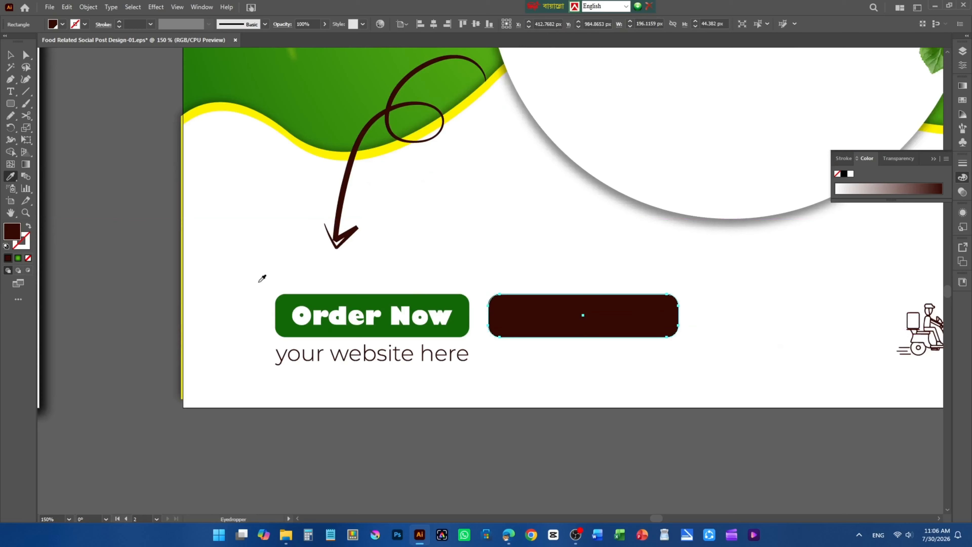
{"action": "left_click", "coordinate": [285, 303]}
{"action": "left_click", "coordinate": [10, 56]}
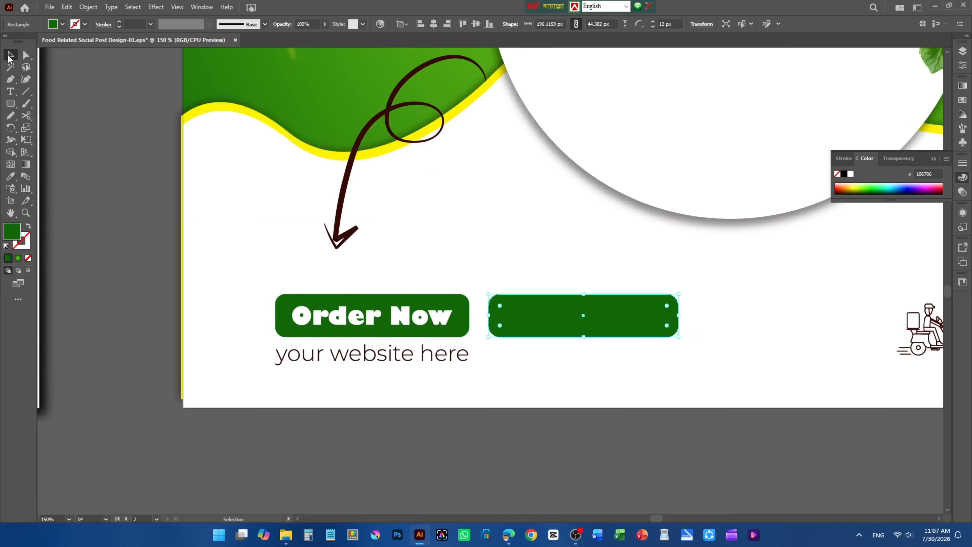
Add the text "Order Now" on the new green rounded rectangle.
{"action": "double_click", "coordinate": [11, 232]}
{"action": "left_click", "coordinate": [561, 199]}
{"action": "left_click", "coordinate": [282, 271]}
{"action": "key", "text": "t"}
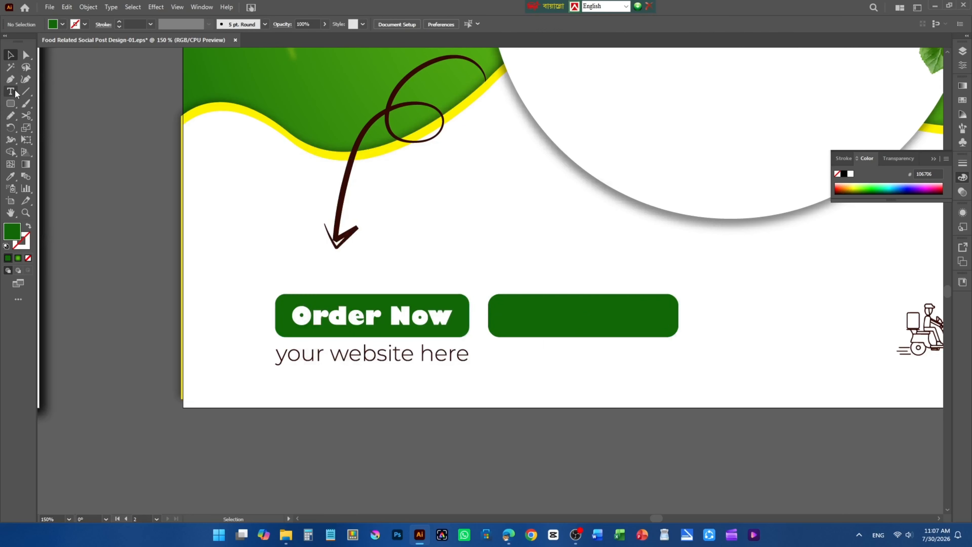
{"action": "scroll", "coordinate": [543, 319], "scroll_direction": "up", "scroll_amount": 2}
{"action": "left_click", "coordinate": [494, 316]}
{"action": "type", "text": "Order Now"}
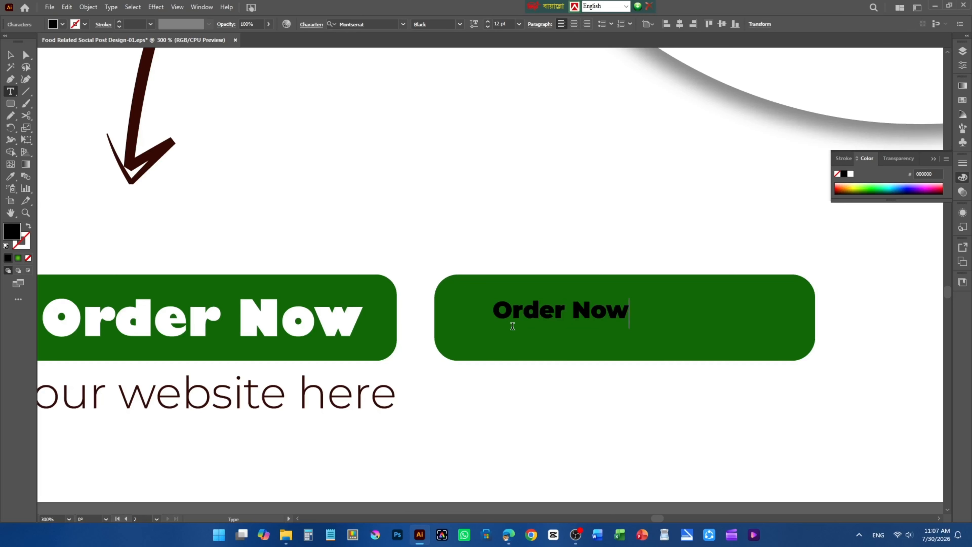
Set the new "Order Now" text's font to Gill Sans Ultra Bold and enlarge it to about 21 pt.
{"action": "left_click", "coordinate": [10, 55]}
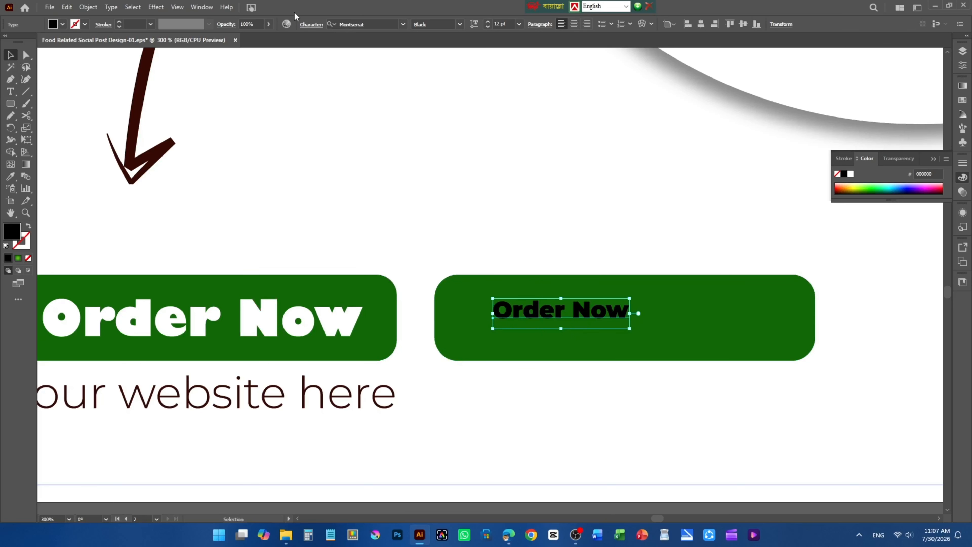
{"action": "left_click", "coordinate": [387, 24]}
{"action": "type", "text": "gil"}
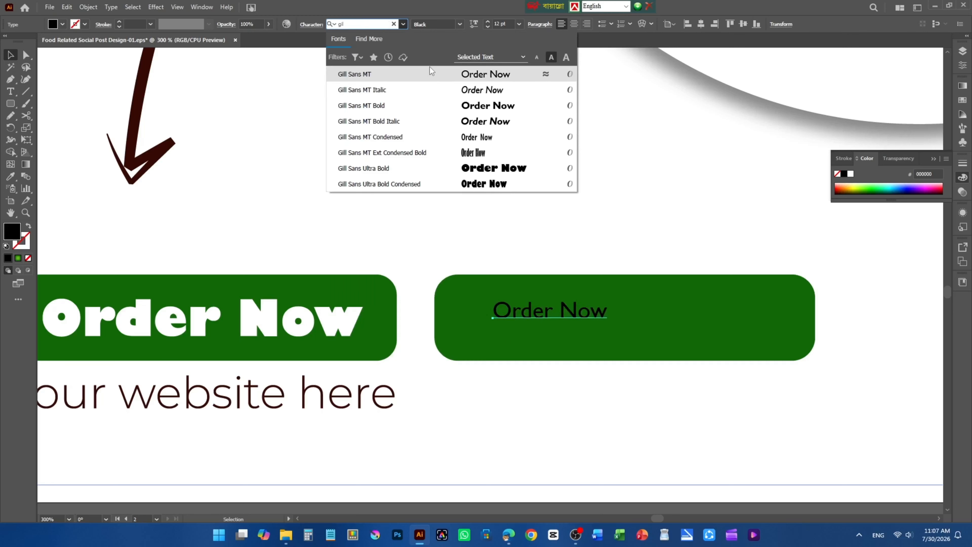
{"action": "left_click", "coordinate": [462, 169]}
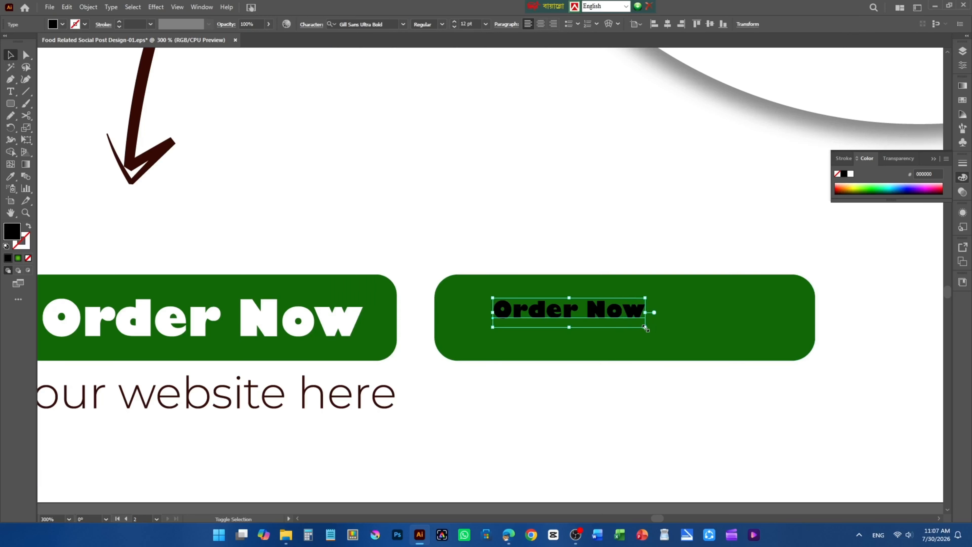
{"action": "left_click_drag", "start_coordinate": [647, 325], "coordinate": [760, 349]}
Recolour the new "Order Now" text white (FFFFFF) by sampling the existing button's lettering.
{"action": "left_click", "coordinate": [11, 176]}
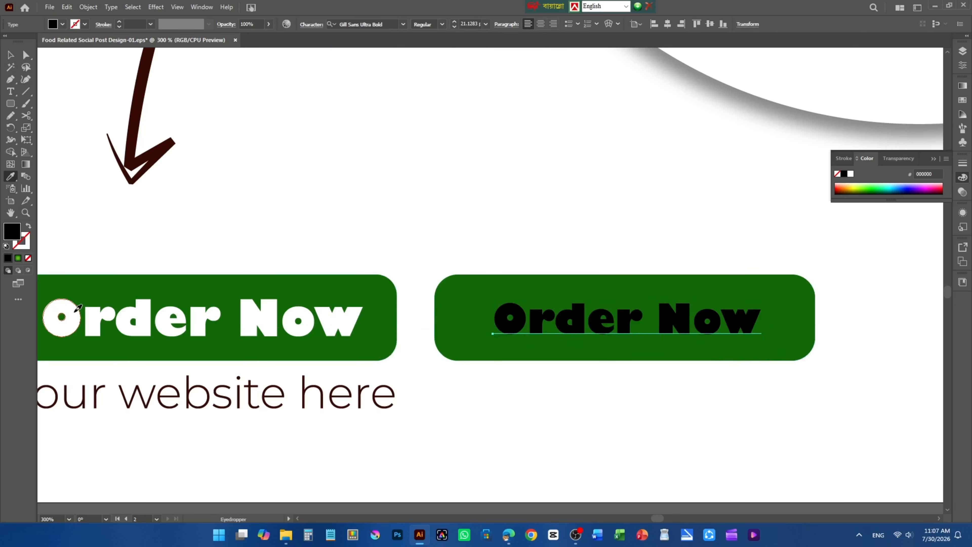
{"action": "left_click", "coordinate": [61, 317]}
{"action": "left_click", "coordinate": [11, 54]}
{"action": "scroll", "coordinate": [393, 252], "scroll_direction": "down", "scroll_amount": 1}
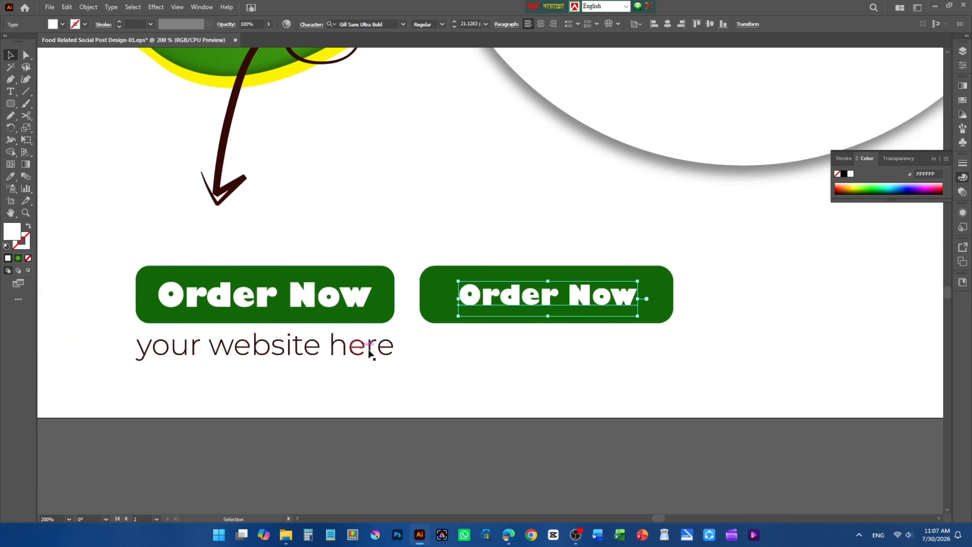
Delete the extra "Order Now" text and the green rounded rectangle behind it.
{"action": "key", "text": "Delete"}
{"action": "left_click", "coordinate": [503, 320]}
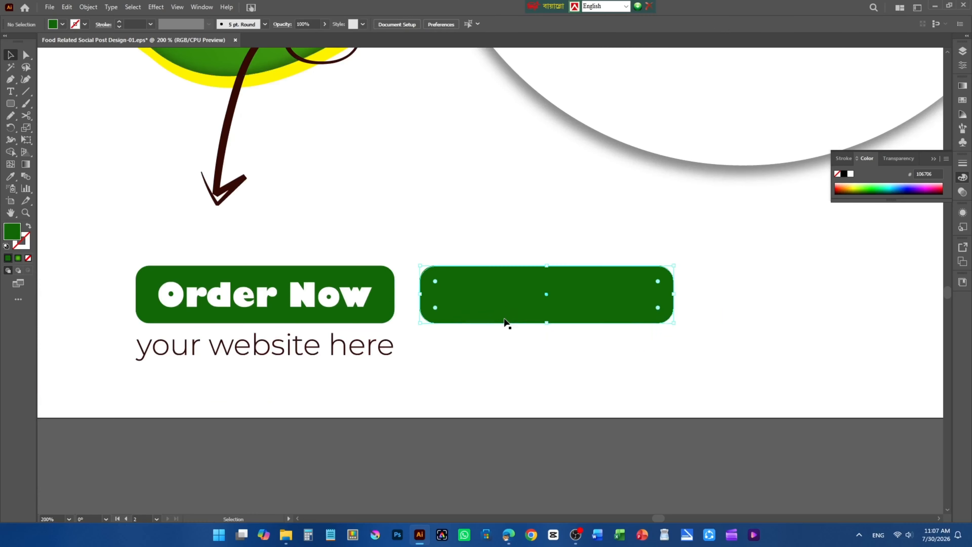
{"action": "key", "text": "Delete"}
{"action": "scroll", "coordinate": [455, 412], "scroll_direction": "down", "scroll_amount": 5}
{"action": "scroll", "coordinate": [378, 361], "scroll_direction": "up", "scroll_amount": 8}
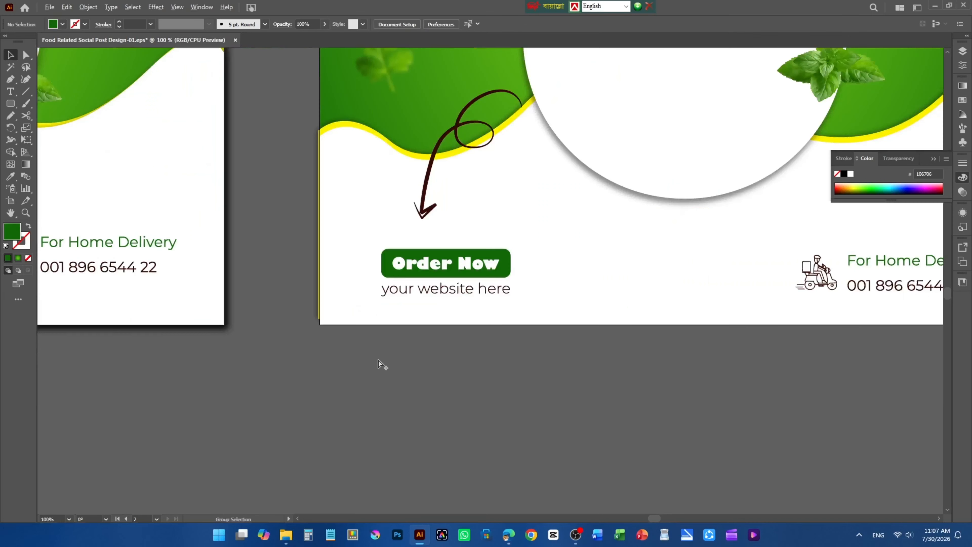
{"action": "left_click", "coordinate": [332, 331]}
{"action": "scroll", "coordinate": [347, 334], "scroll_direction": "down", "scroll_amount": 4}
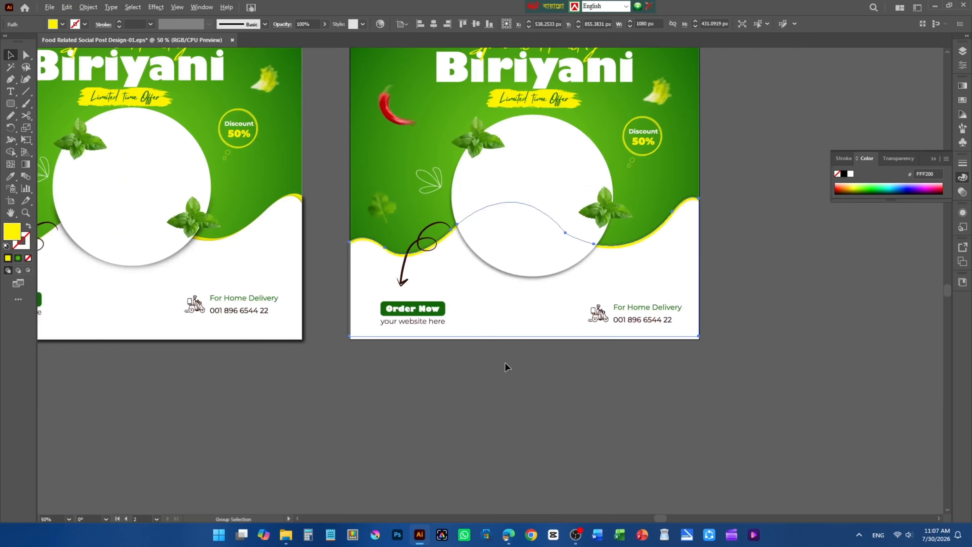
{"action": "left_click", "coordinate": [505, 364]}
{"action": "left_click_drag", "start_coordinate": [410, 398], "coordinate": [505, 396]}
{"action": "scroll", "coordinate": [584, 395], "scroll_direction": "down", "scroll_amount": 1}
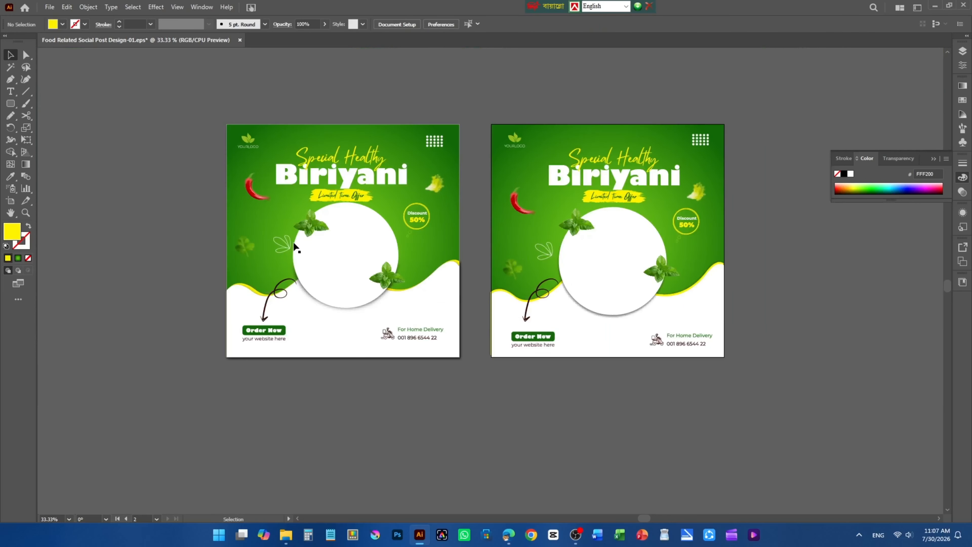
Switch the second artboard's white circle to Draw Inside mode and place Biryani PNG.png inside it.
{"action": "left_click", "coordinate": [590, 256]}
{"action": "scroll", "coordinate": [644, 248], "scroll_direction": "up", "scroll_amount": 2}
{"action": "left_click", "coordinate": [28, 270]}
{"action": "left_click", "coordinate": [243, 282]}
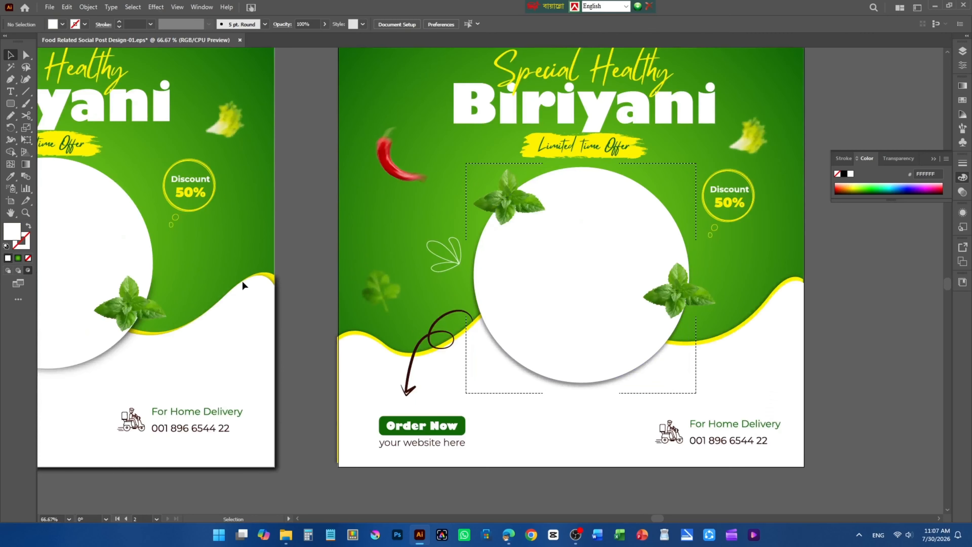
{"action": "key", "text": "shift+ctrl+p"}
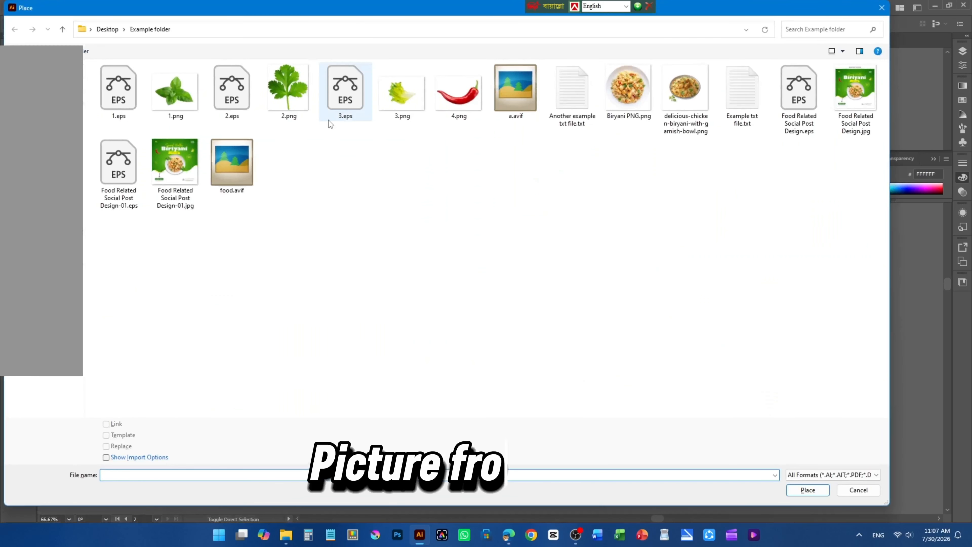
{"action": "double_click", "coordinate": [627, 90]}
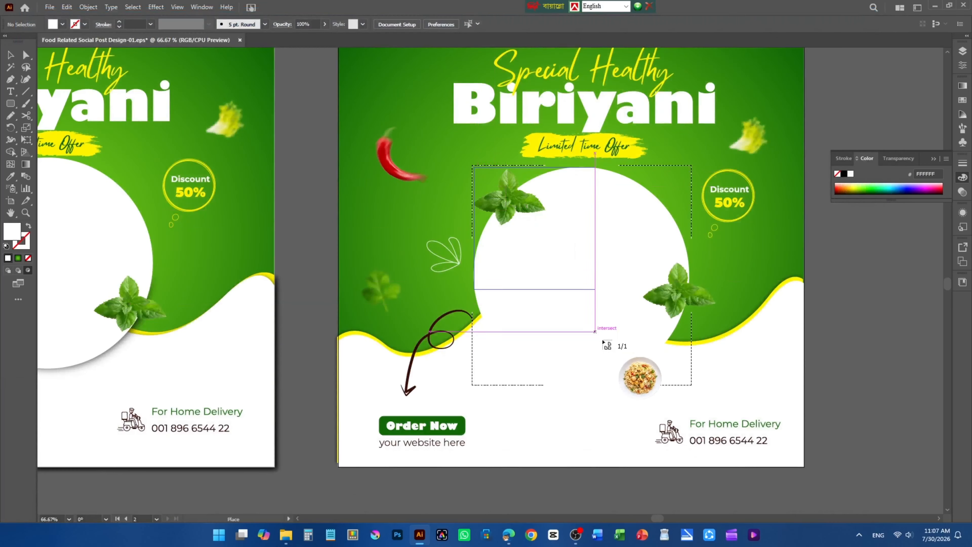
{"action": "left_click_drag", "start_coordinate": [691, 400], "coordinate": [691, 400]}
Fit the placed biryani image to the circle at about 514 by 517 px and embed it.
{"action": "mouse_move", "coordinate": [580, 284]}
{"action": "left_mouse_down"}
{"action": "mouse_move", "coordinate": [579, 276]}
{"action": "mouse_move", "coordinate": [578, 285]}
{"action": "left_mouse_up"}
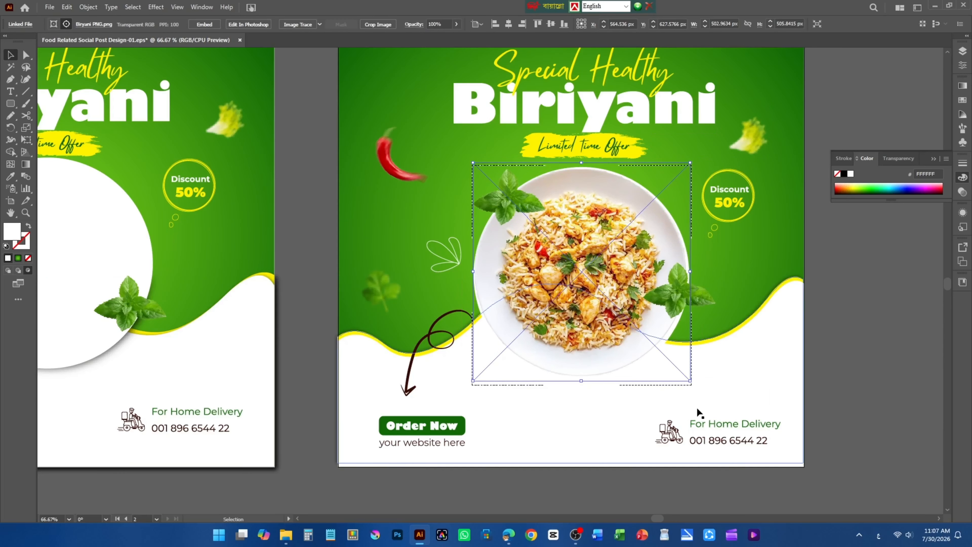
{"action": "left_click_drag", "start_coordinate": [691, 381], "coordinate": [695, 385]}
{"action": "left_click", "coordinate": [196, 24]}
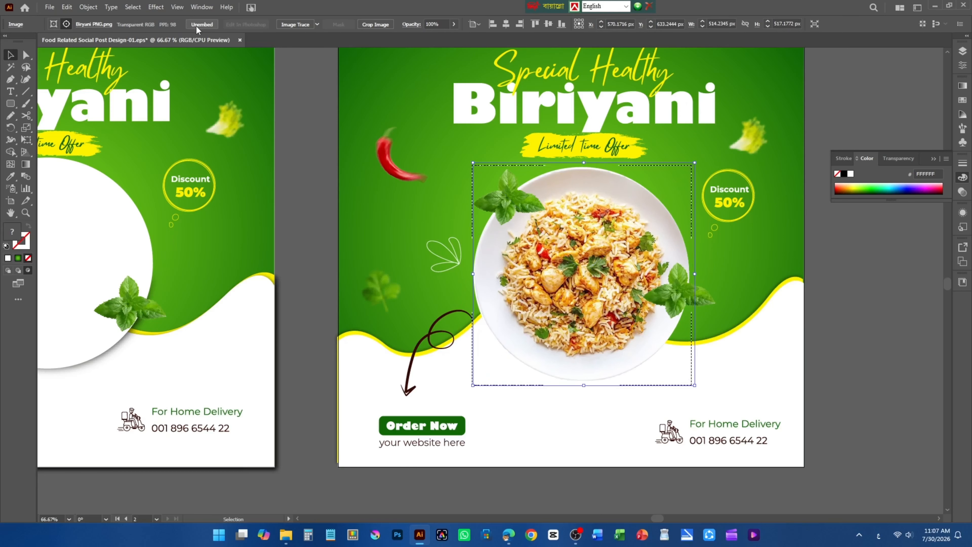
{"action": "key", "text": "ctrl+minus"}
{"action": "key", "text": "ctrl+minus"}
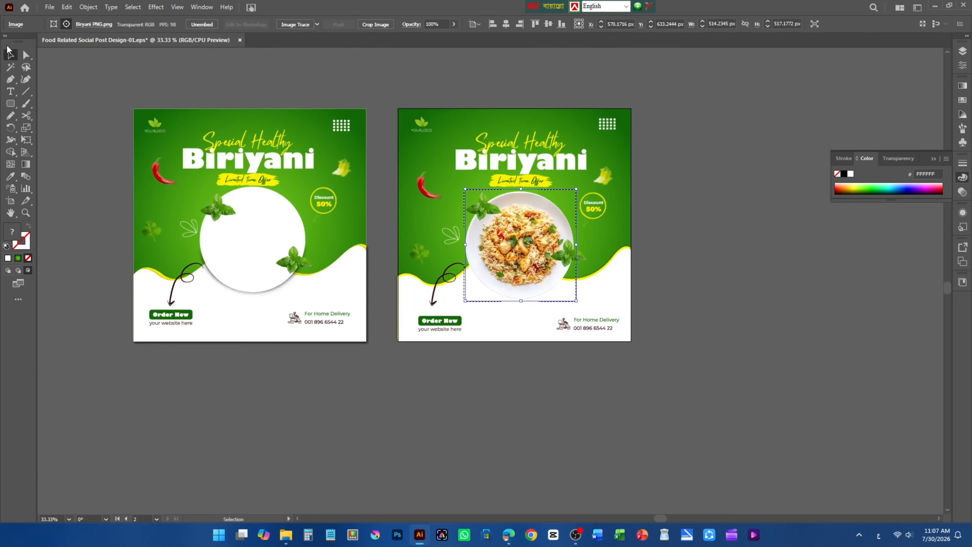
{"action": "left_click", "coordinate": [688, 166]}
{"action": "scroll", "coordinate": [440, 301], "scroll_direction": "up", "scroll_amount": 1}
{"action": "scroll", "coordinate": [757, 284], "scroll_direction": "down", "scroll_amount": 1}
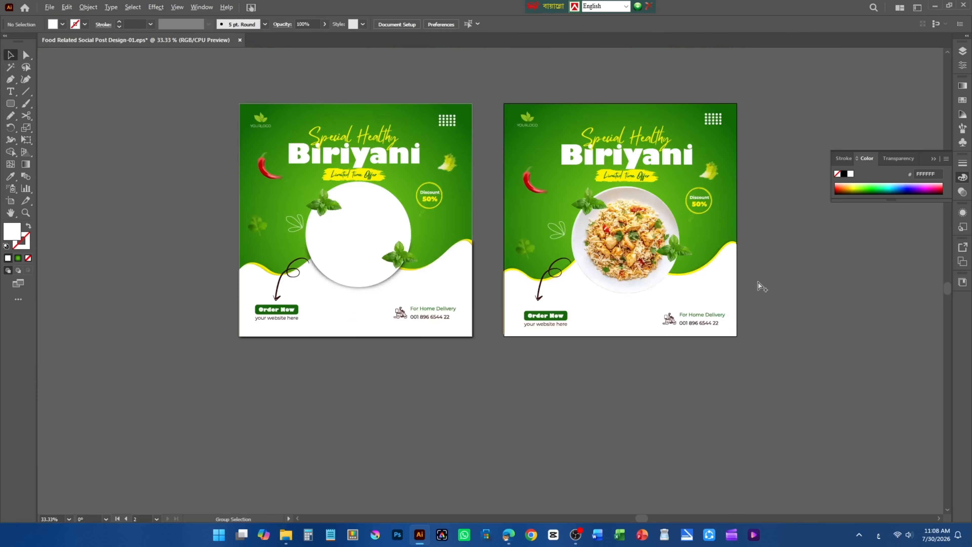
{"action": "scroll", "coordinate": [653, 245], "scroll_direction": "up", "scroll_amount": 1}
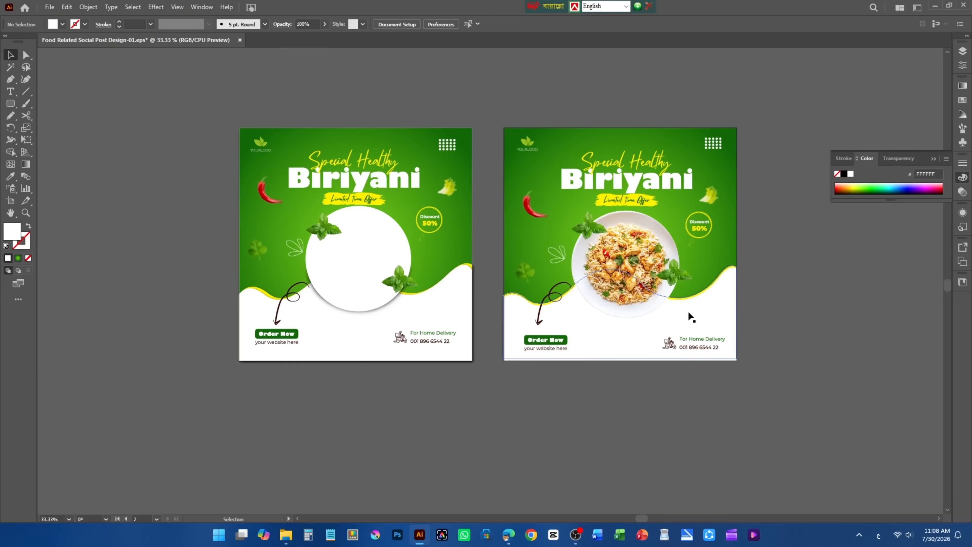
{"action": "scroll", "coordinate": [784, 333], "scroll_direction": "up", "scroll_amount": 1}
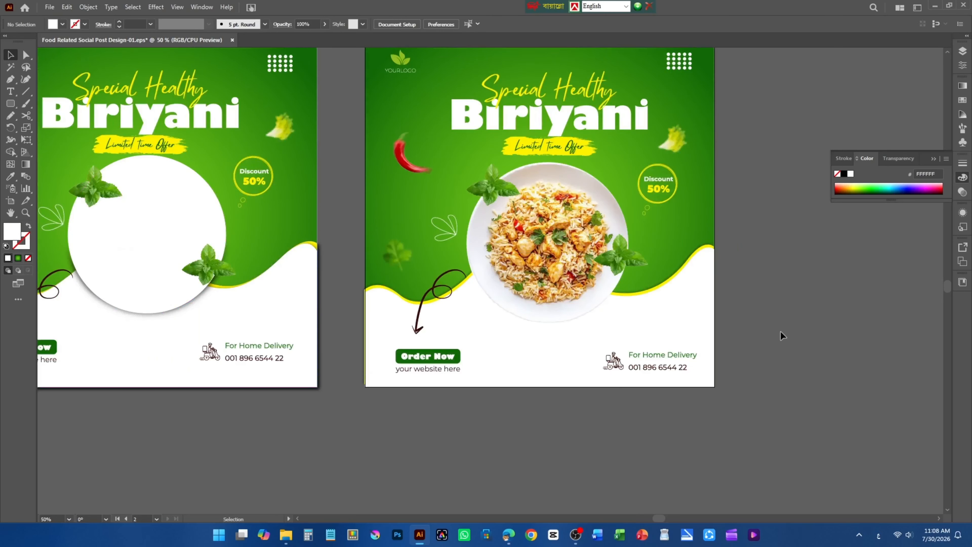
Draw a white 1080 by 1080 px rectangle covering the second artboard.
{"action": "left_click", "coordinate": [11, 103]}
{"action": "left_click", "coordinate": [53, 100]}
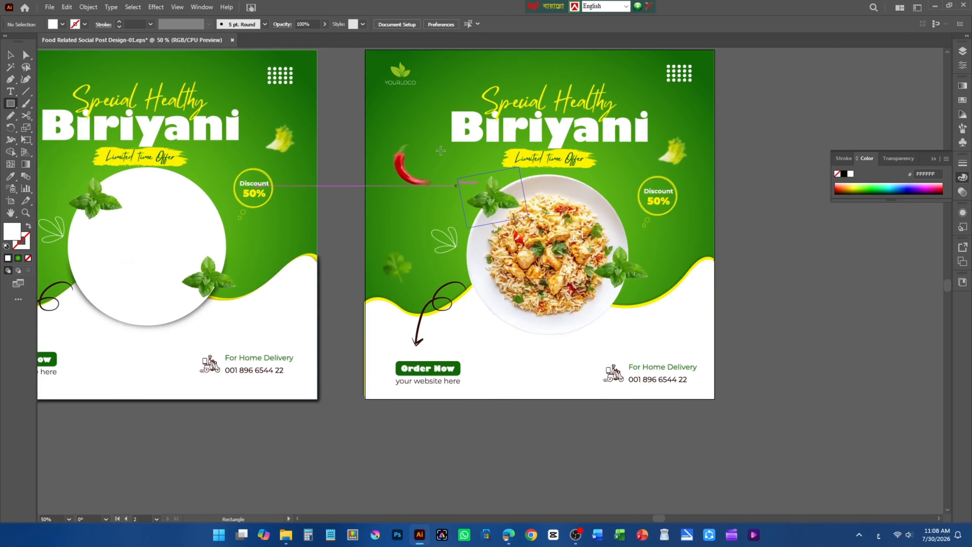
{"action": "left_click_drag", "start_coordinate": [366, 50], "coordinate": [380, 81]}
{"action": "left_click_drag", "start_coordinate": [419, 132], "coordinate": [715, 398]}
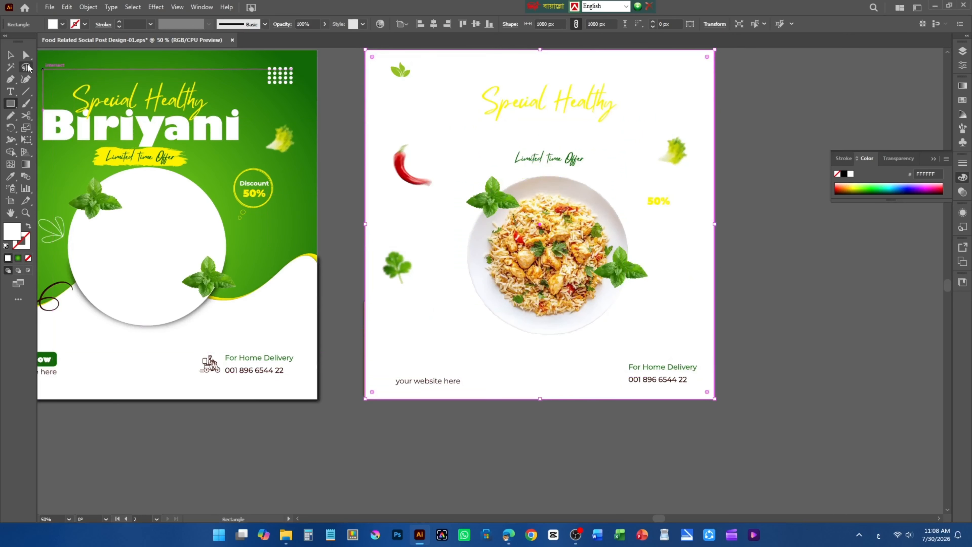
{"action": "left_click", "coordinate": [10, 55]}
{"action": "scroll", "coordinate": [408, 246], "scroll_direction": "up", "scroll_amount": 1}
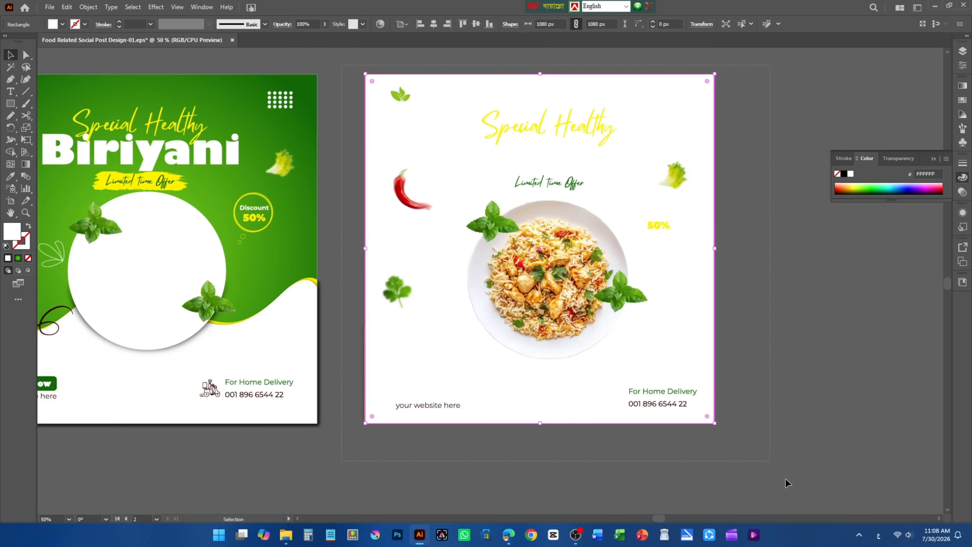
Try to clip the second artboard's artwork with the white rectangle, then undo the clipping mask.
{"action": "left_click_drag", "start_coordinate": [777, 439], "coordinate": [777, 438]}
{"action": "right_click", "coordinate": [587, 308]}
{"action": "left_click", "coordinate": [619, 227]}
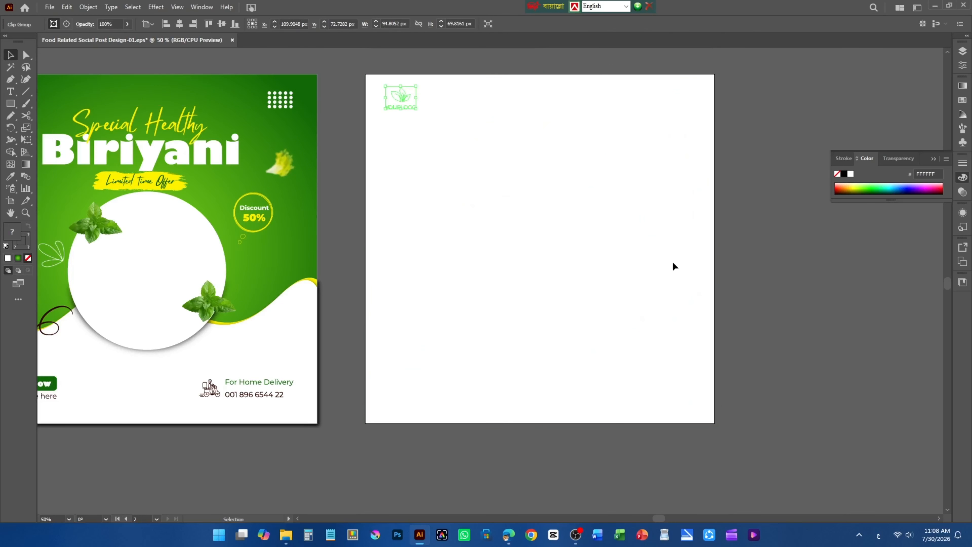
{"action": "key", "text": "ctrl+z"}
Try bringing the white rectangle to the front of the second artboard, then delete it.
{"action": "right_click", "coordinate": [370, 129]}
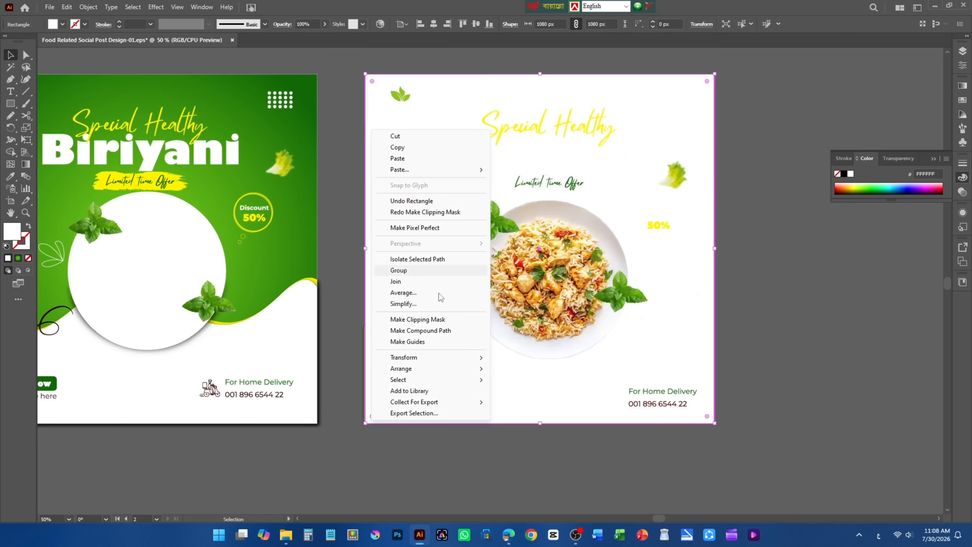
{"action": "mouse_move", "coordinate": [412, 369]}
{"action": "left_click", "coordinate": [524, 369]}
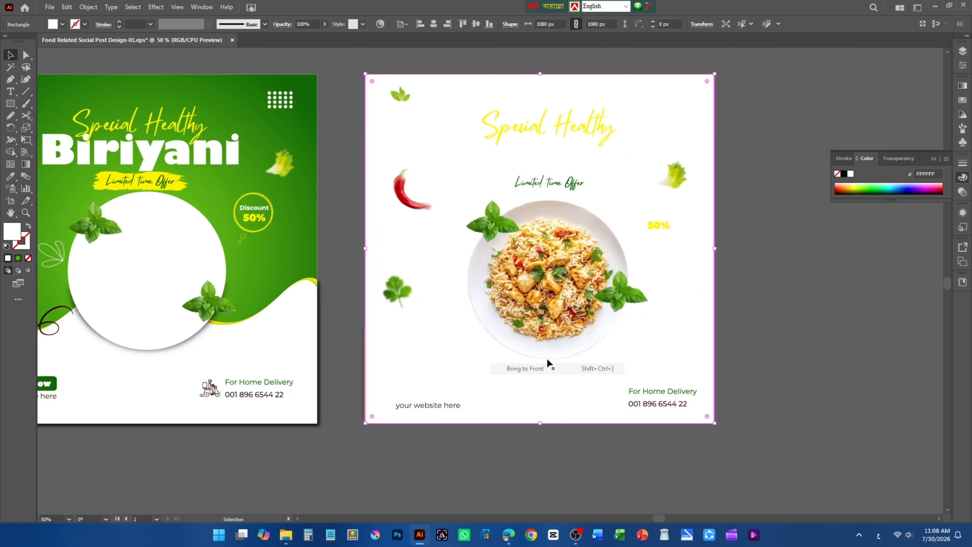
{"action": "right_click", "coordinate": [688, 342]}
{"action": "mouse_move", "coordinate": [717, 290]}
{"action": "left_click", "coordinate": [841, 291]}
{"action": "left_click", "coordinate": [783, 290]}
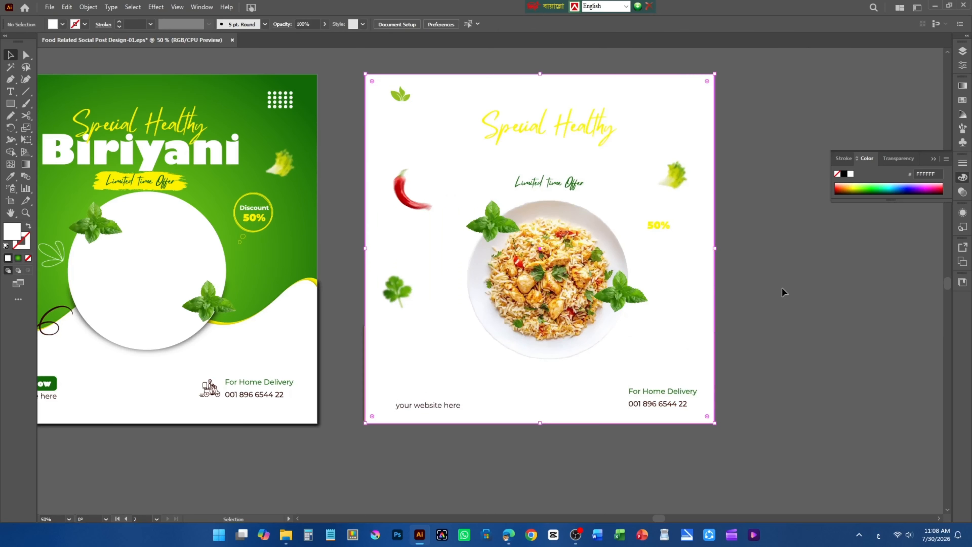
{"action": "left_click_drag", "start_coordinate": [674, 308], "coordinate": [711, 308]}
{"action": "key", "text": "Delete"}
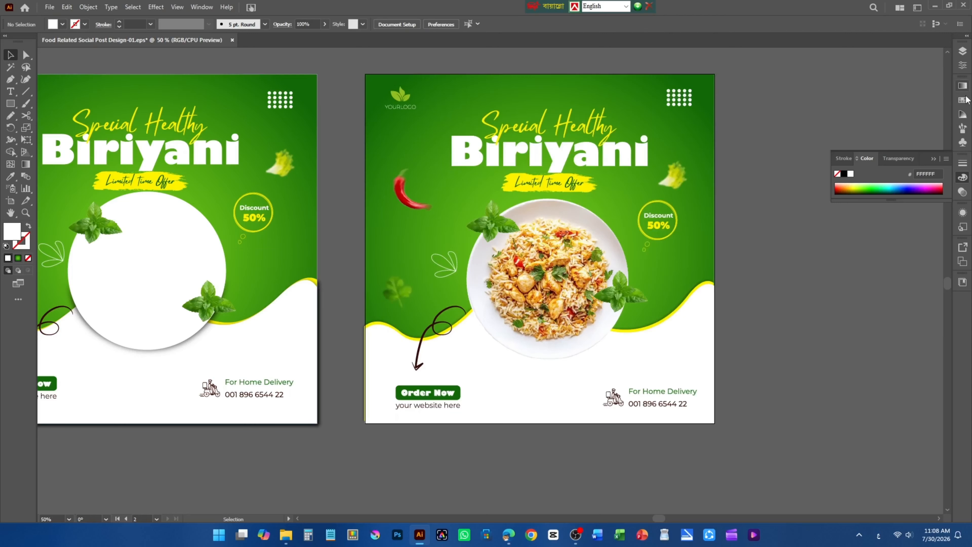
Create a new layer above Logo and draw a white rectangle on it covering the second artboard.
{"action": "left_click", "coordinate": [963, 51]}
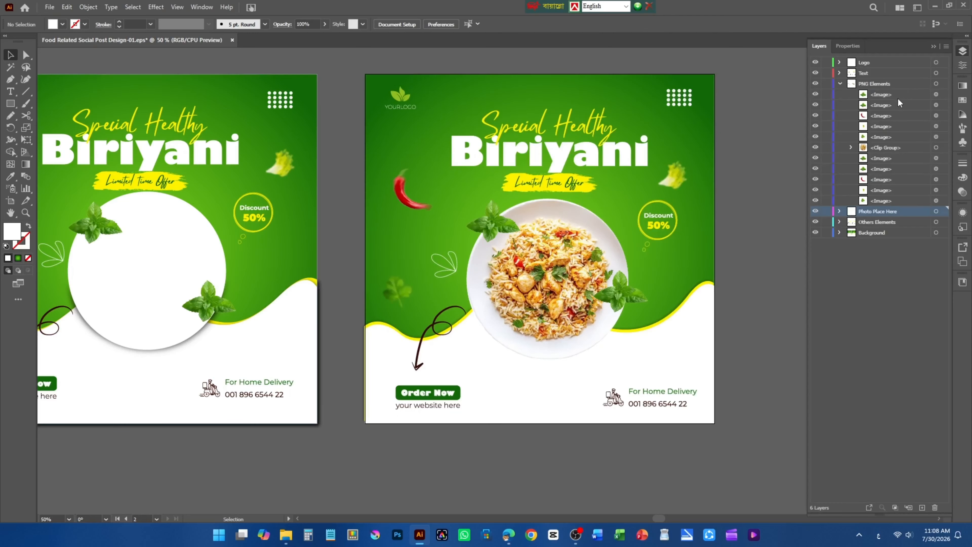
{"action": "left_click", "coordinate": [840, 84]}
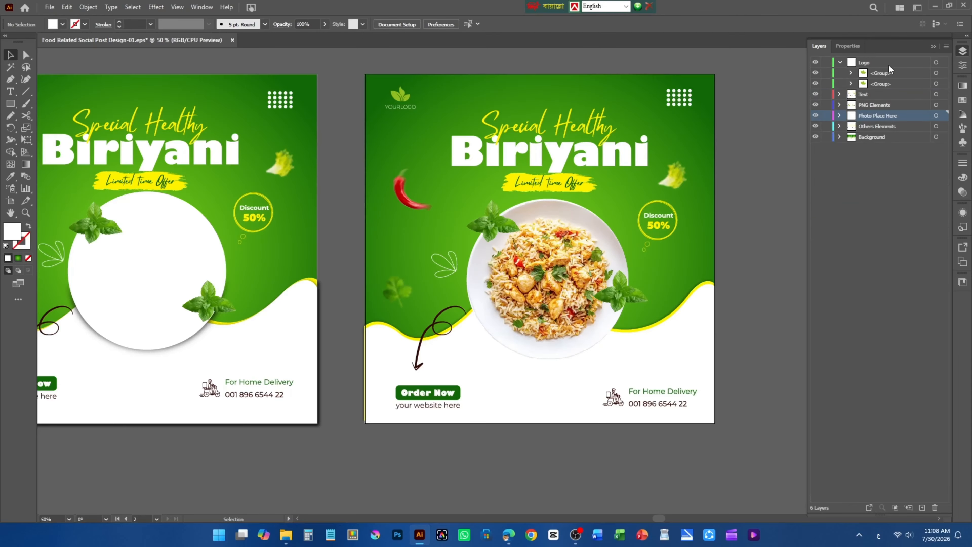
{"action": "left_click", "coordinate": [839, 63]}
{"action": "left_click", "coordinate": [839, 62]}
{"action": "left_click", "coordinate": [922, 507]}
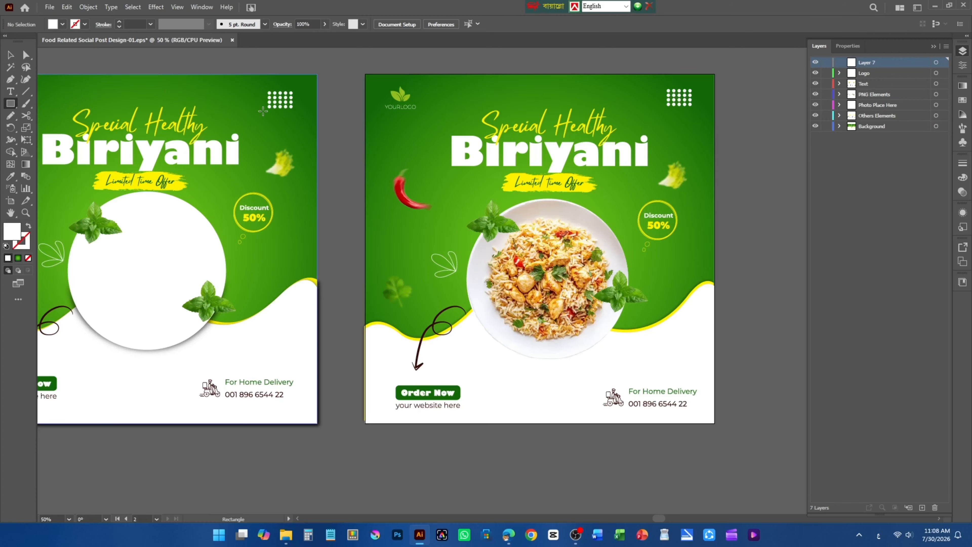
{"action": "left_click_drag", "start_coordinate": [366, 75], "coordinate": [761, 443]}
Make a clipping mask from the rectangle and all of the second artboard's artwork.
{"action": "left_click", "coordinate": [11, 55]}
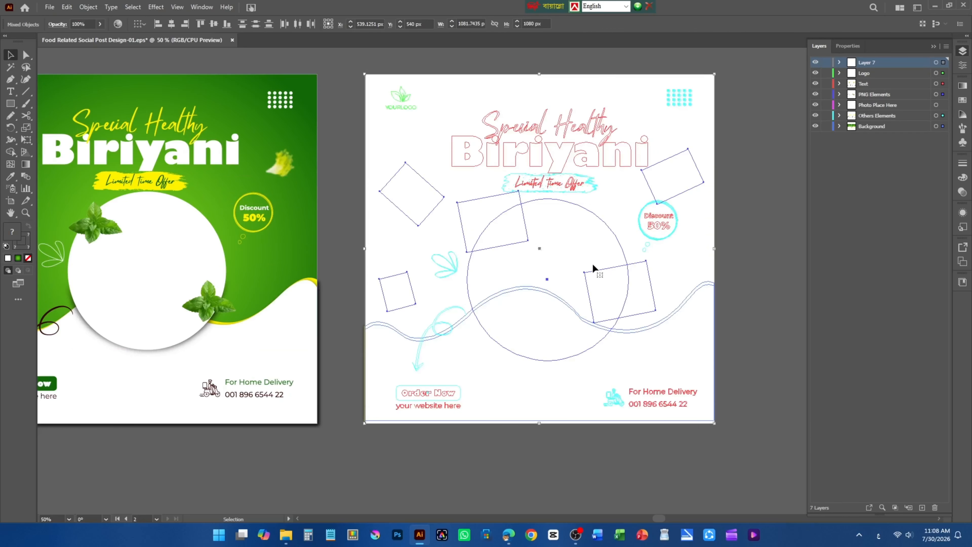
{"action": "right_click", "coordinate": [592, 264]}
{"action": "left_click", "coordinate": [629, 404]}
{"action": "left_click", "coordinate": [254, 218]}
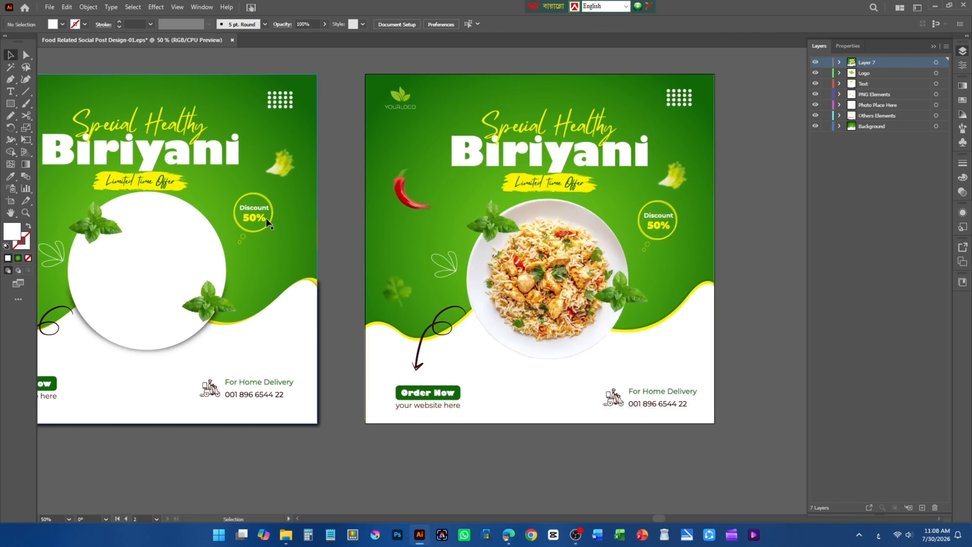
Delete all artwork of the original design without the food photo, along with its Artboard 1.
{"action": "scroll", "coordinate": [279, 222], "scroll_direction": "down", "scroll_amount": 1}
{"action": "left_click_drag", "start_coordinate": [309, 402], "coordinate": [314, 394]}
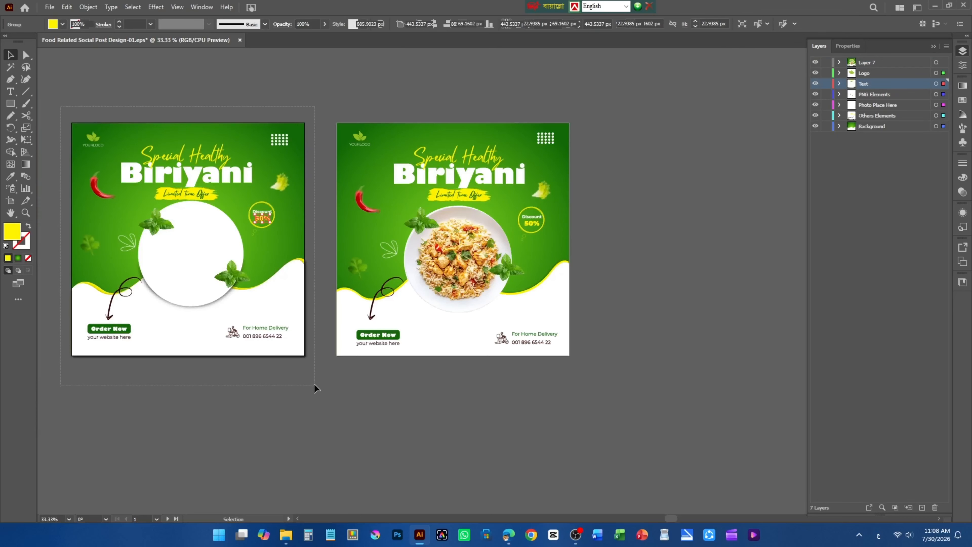
{"action": "key", "text": "Delete"}
{"action": "key", "text": "shift+o"}
{"action": "left_click", "coordinate": [188, 206]}
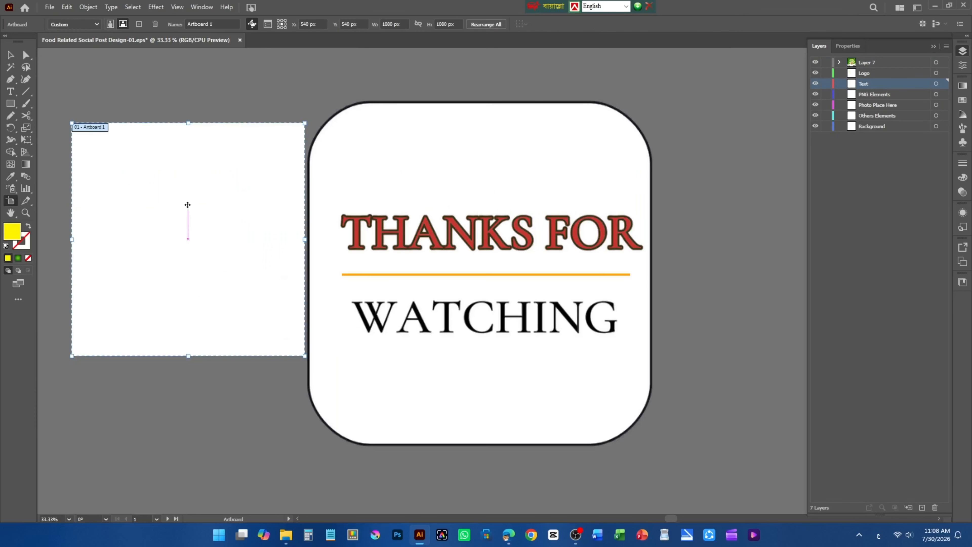
{"action": "key", "text": "Delete"}
{"action": "left_click", "coordinate": [10, 56]}
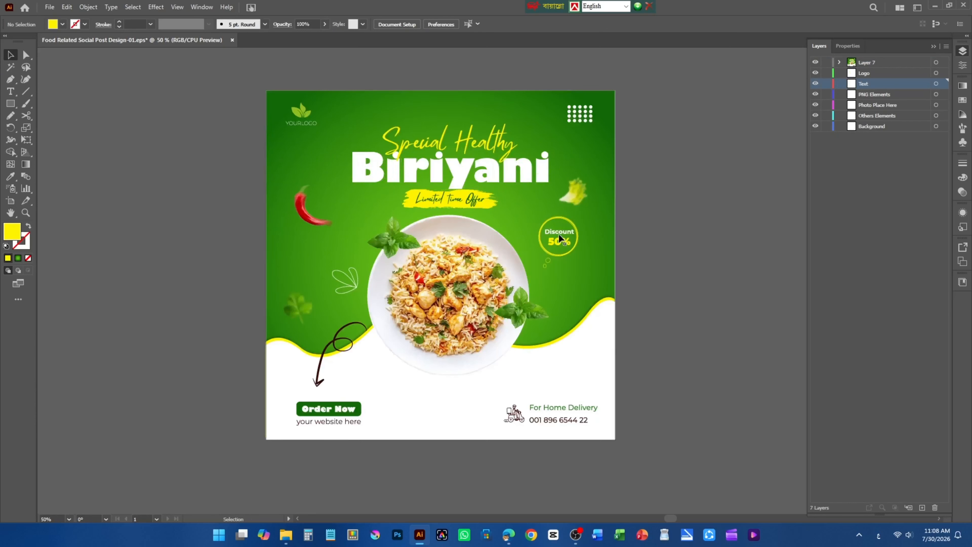